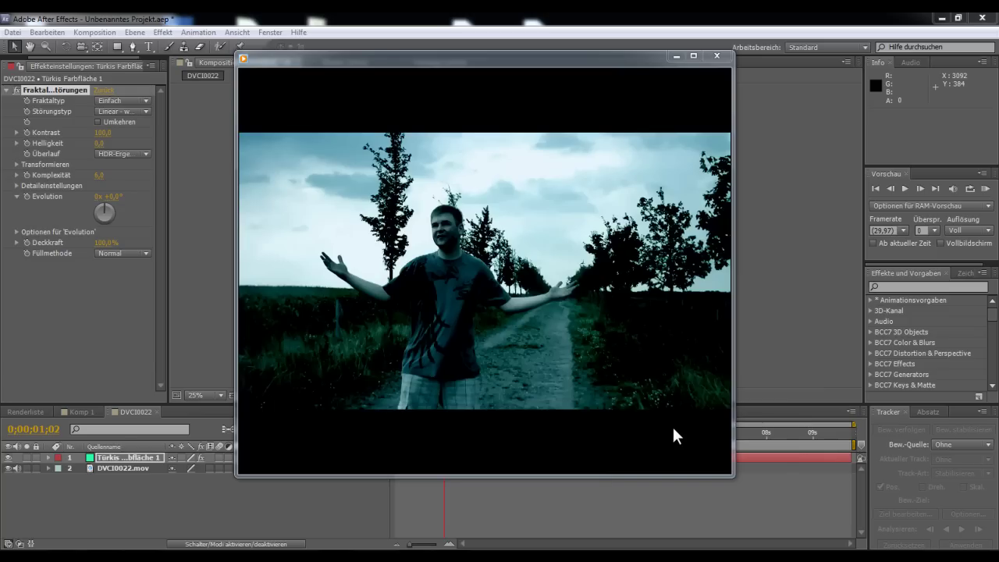
Play and pause the finished result in the SuperDream player, then minimize it to return to After Effects.
mouse_move(684, 423)
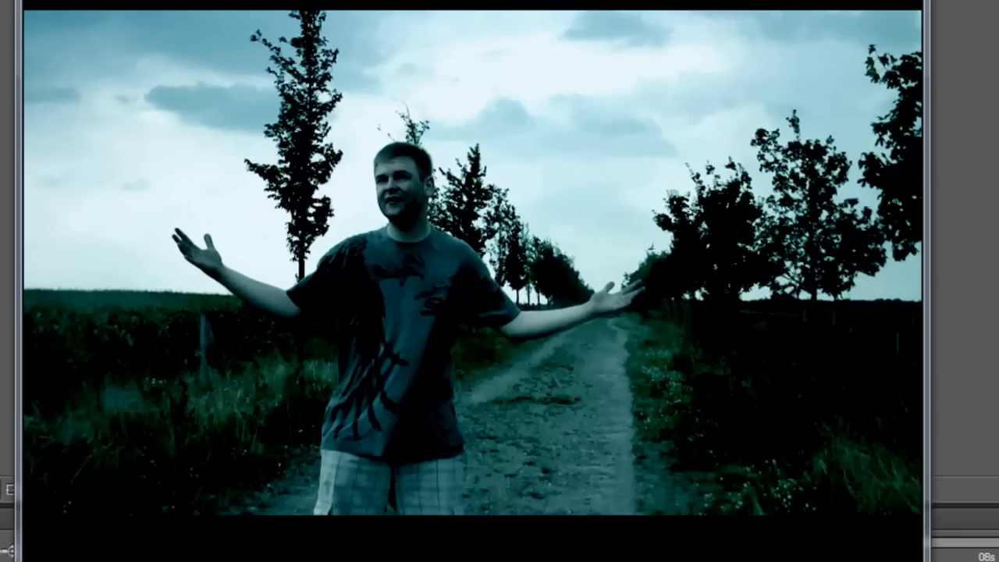
key("space")
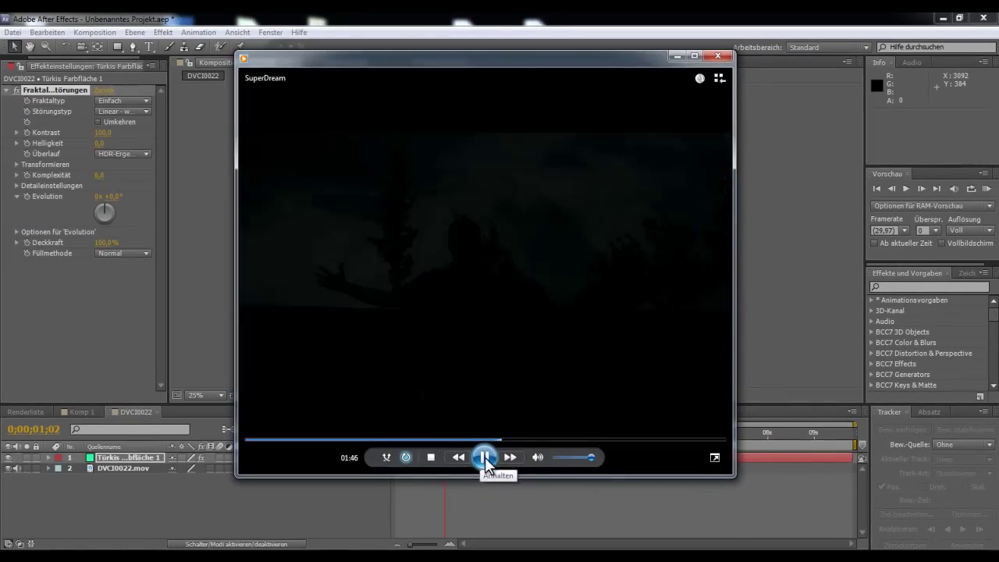
left_click(485, 458)
left_click(670, 57)
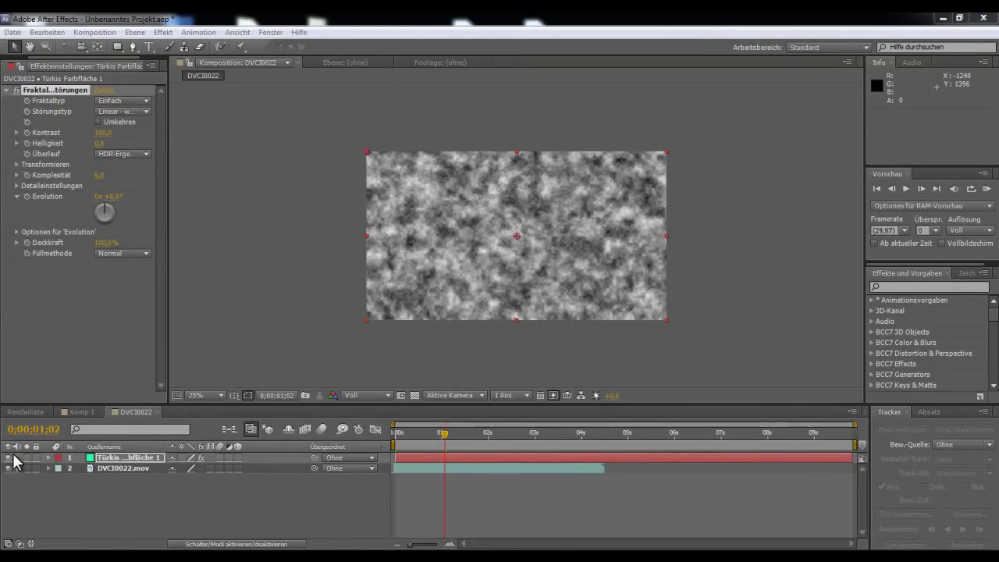
Delete the 'Türkis Farbfläche 1' noise solid, select DVCI0022.mov and move the playhead near the start.
left_click(94, 458)
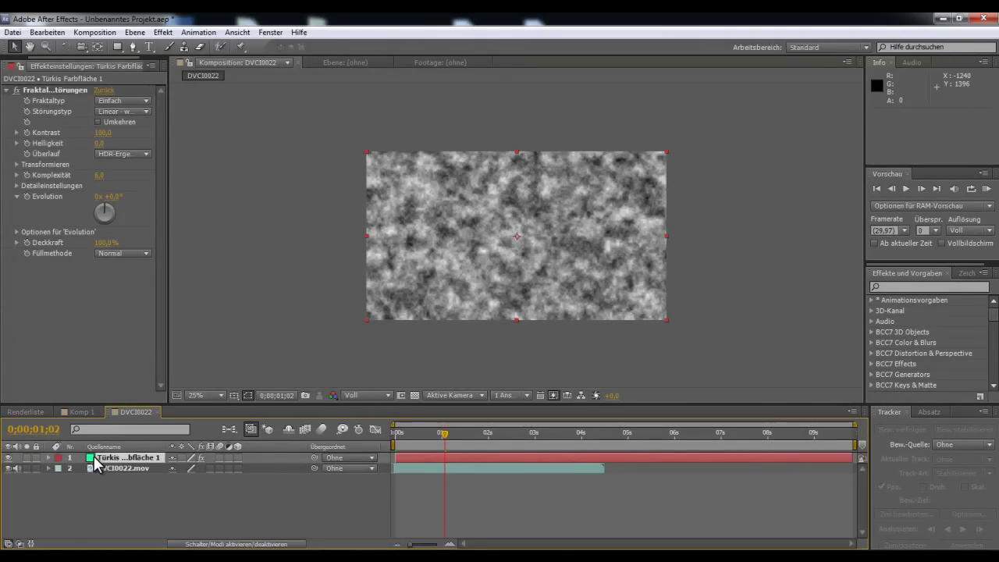
key("Delete")
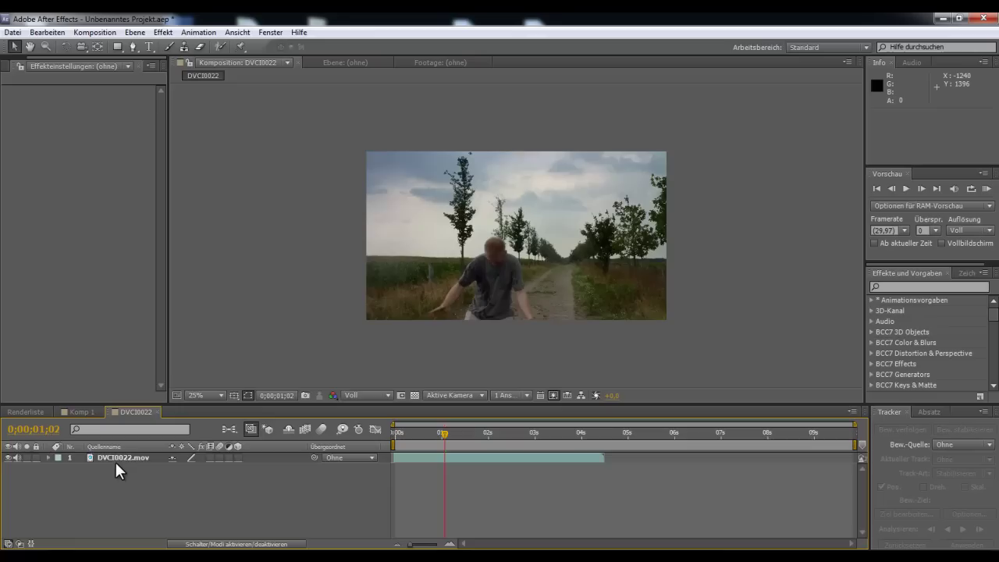
left_click(115, 458)
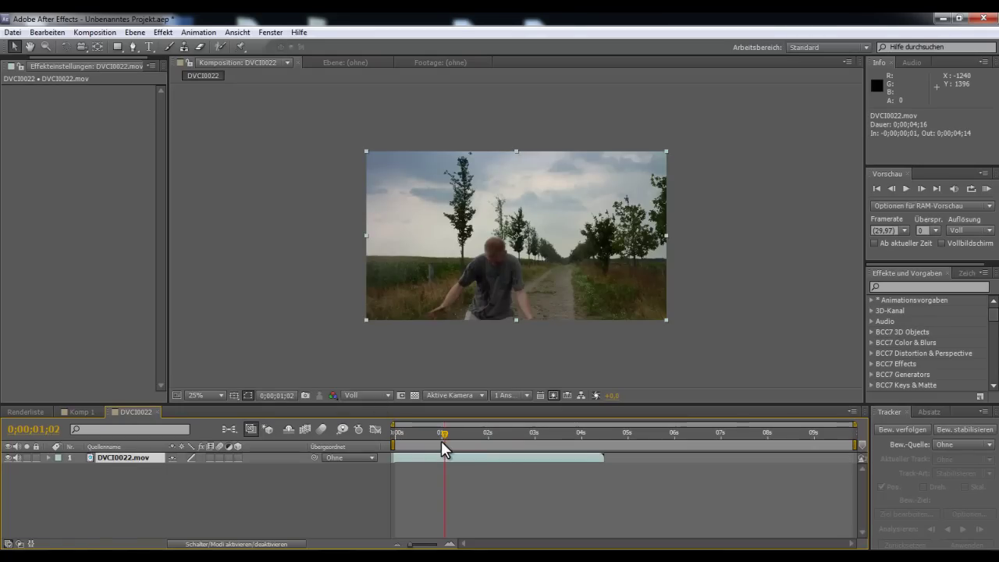
mouse_move(441, 448)
left_mouse_down()
mouse_move(399, 448)
mouse_move(465, 439)
left_mouse_up()
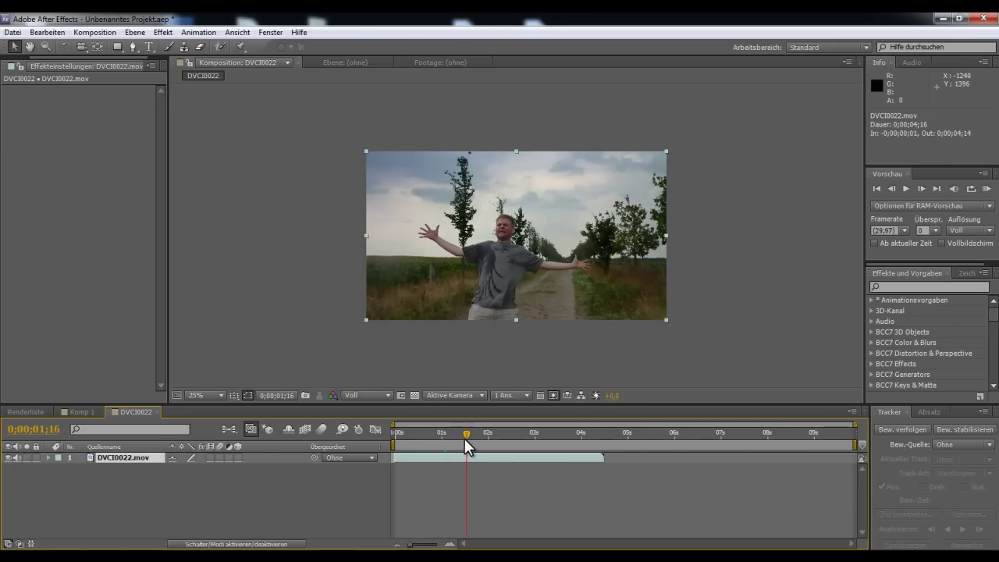
Create a new full-size turquoise solid layer with the default settings.
left_click(134, 32)
mouse_move(367, 39)
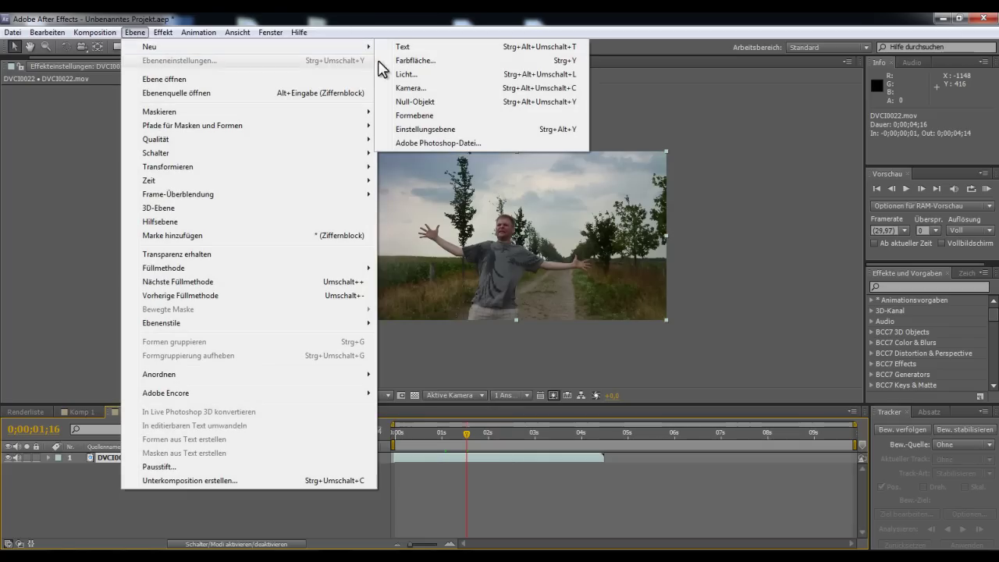
left_click(414, 61)
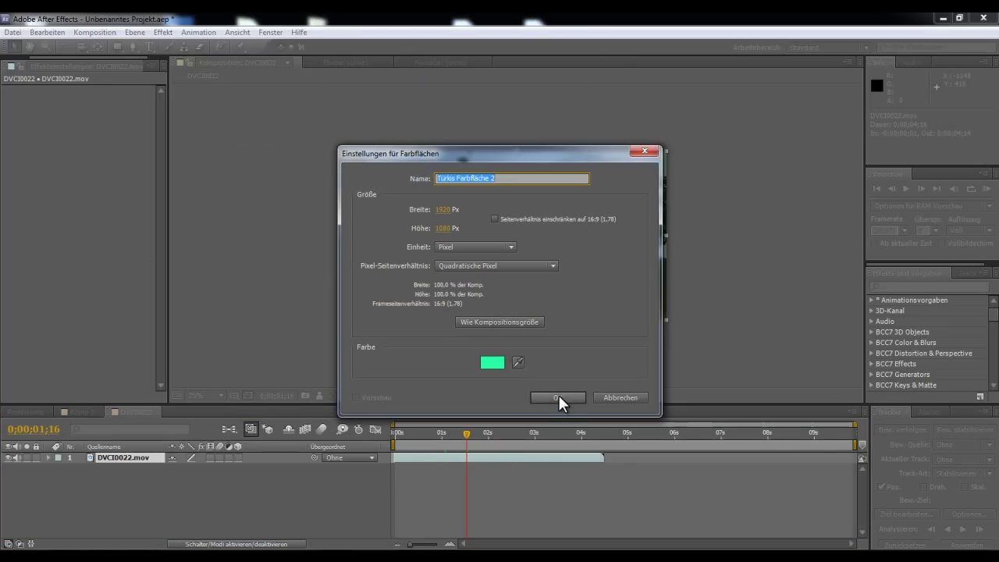
left_click(558, 397)
Apply Fraktale Störungen from Störung und Körnung to the new solid.
left_click(163, 33)
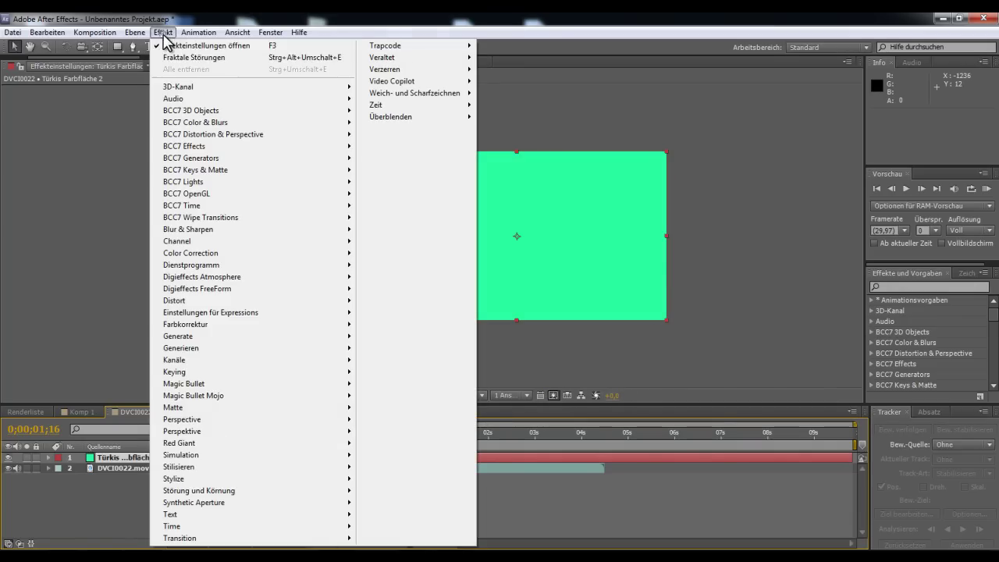
mouse_move(251, 373)
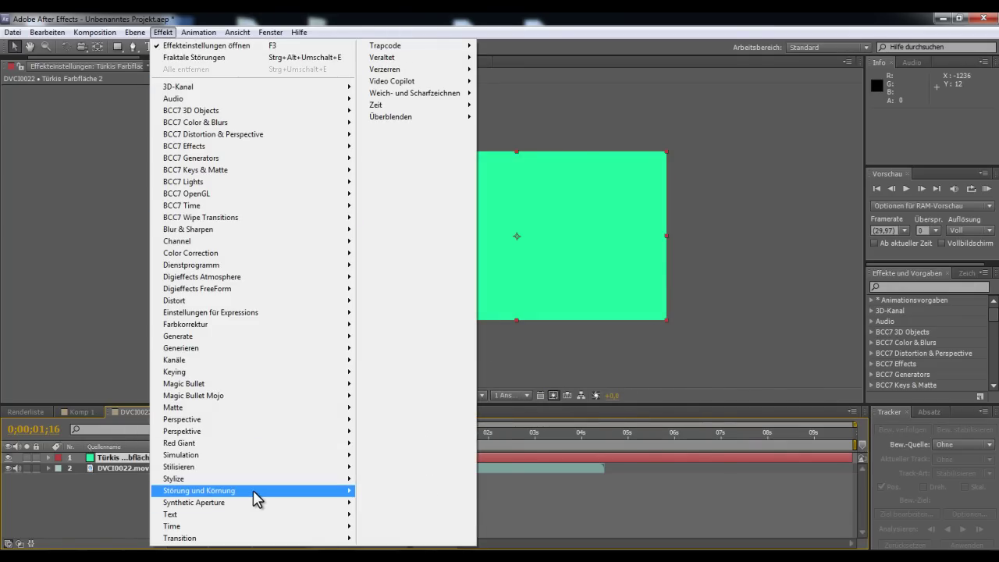
mouse_move(258, 491)
left_click(395, 355)
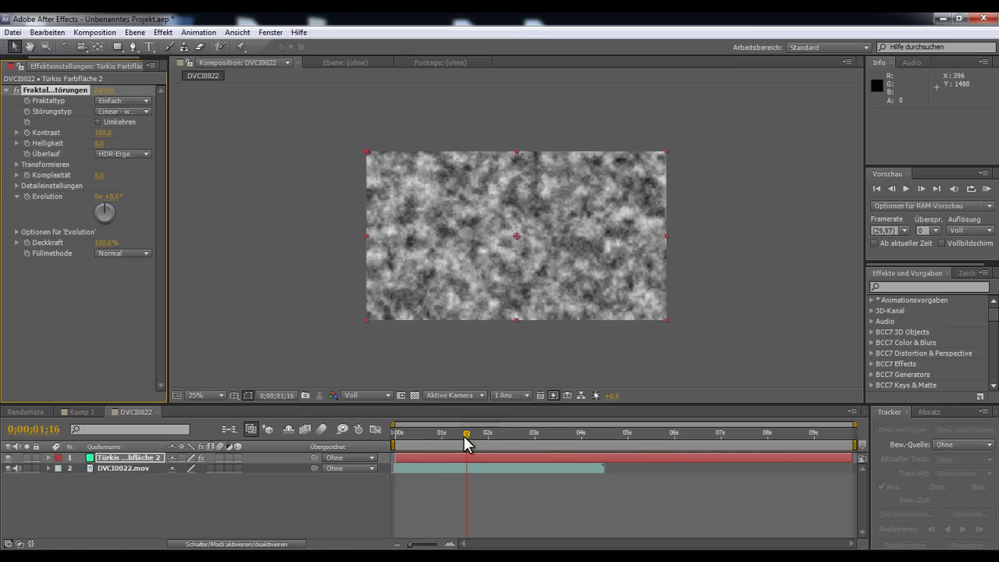
Keyframe Evolution from 0x +0,0° at 0;00;00;21 to 3x +184,0° at 0;00;04;00.
key("Page_Up")
left_click_drag(433, 440, 453, 437)
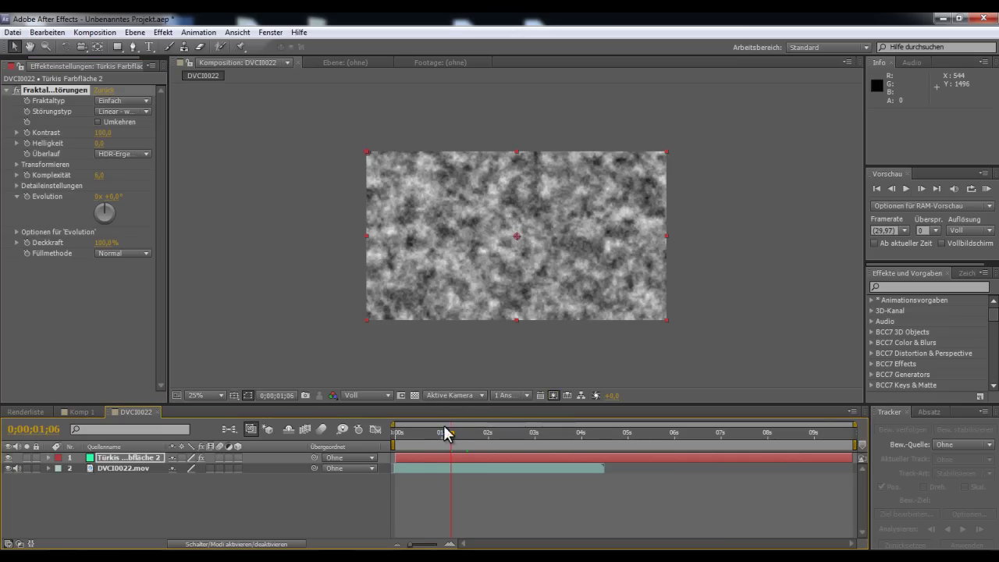
left_click_drag(450, 436, 427, 437)
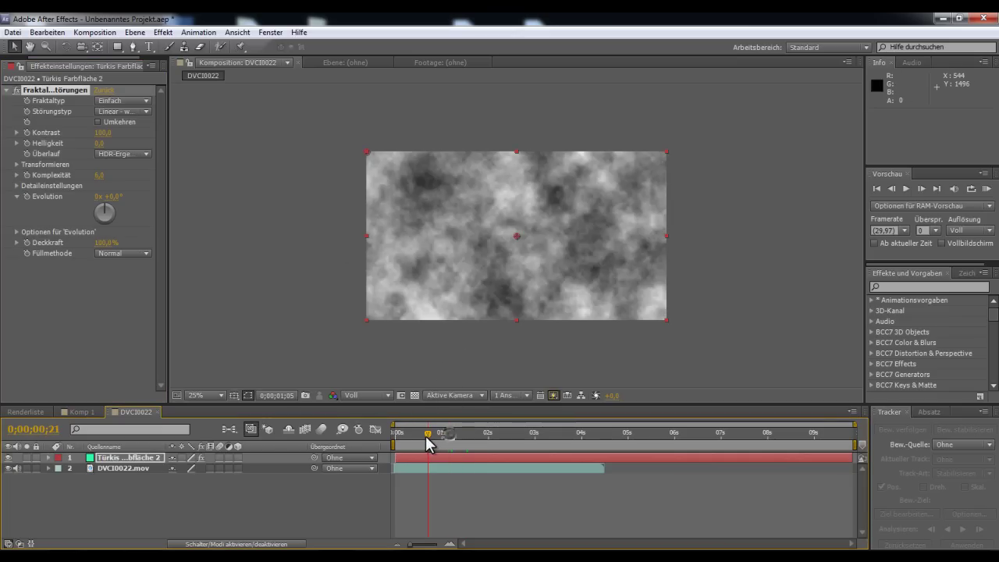
left_click(9, 457)
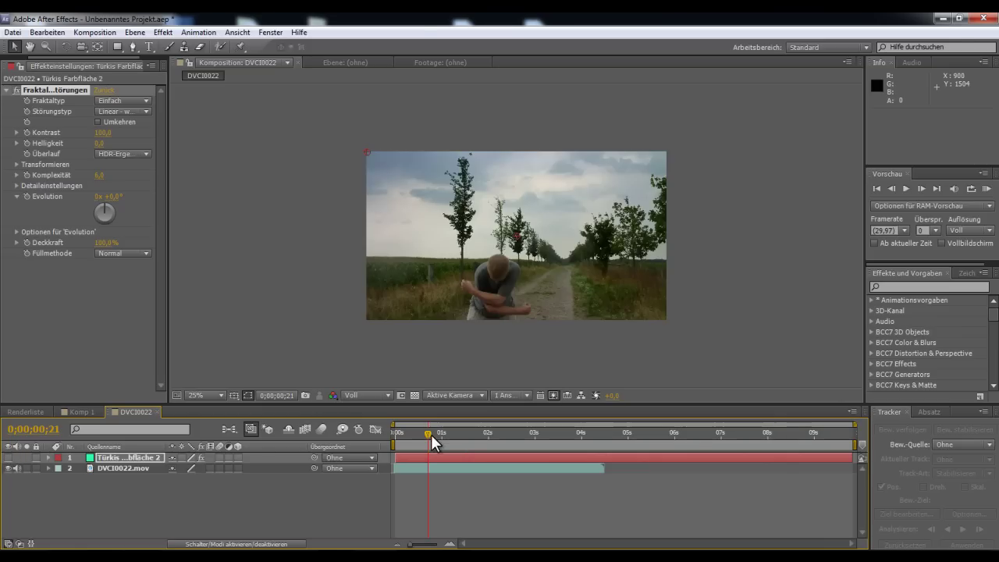
left_click(9, 457)
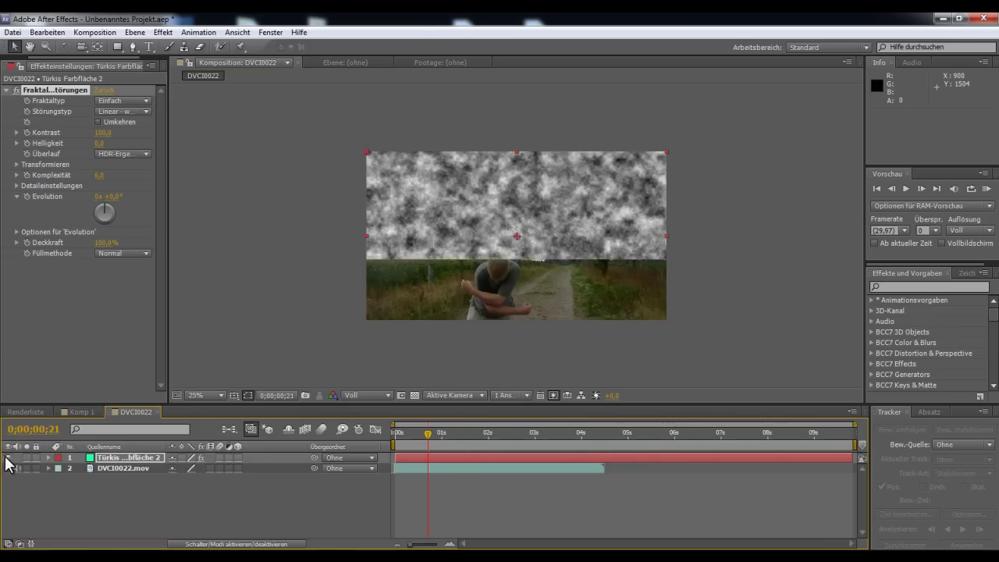
left_click(27, 197)
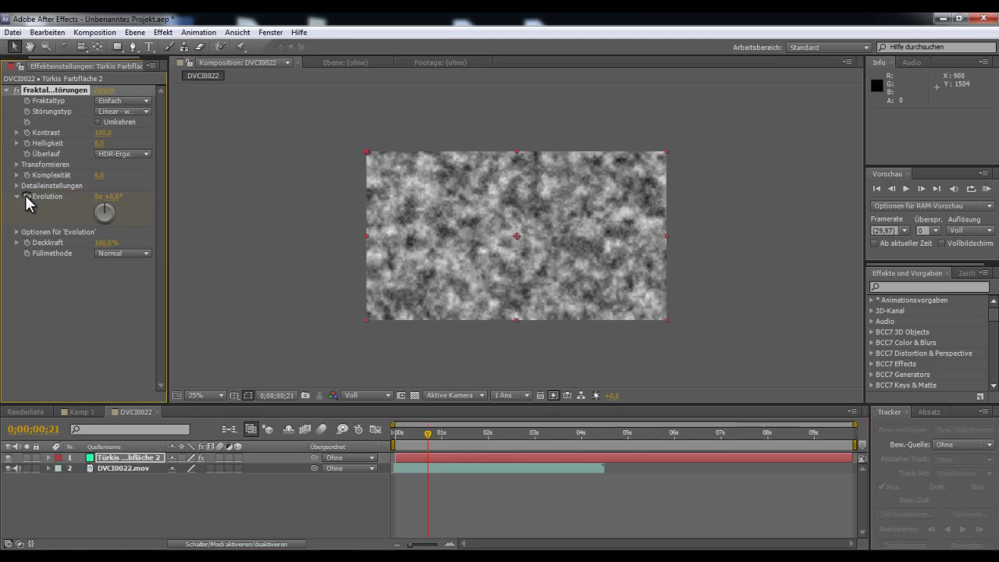
left_click(581, 437)
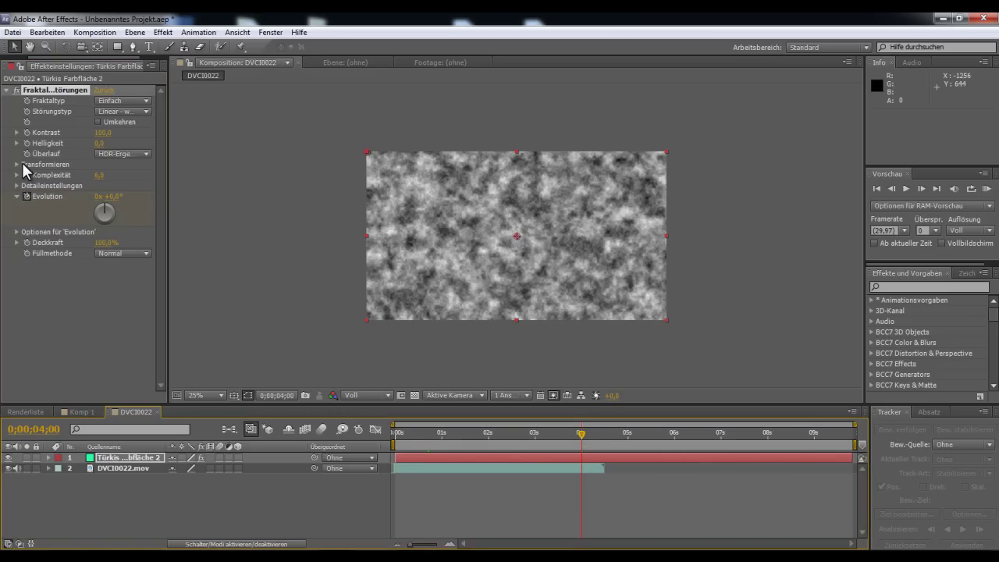
mouse_move(106, 213)
left_mouse_down()
mouse_move(122, 194)
mouse_move(100, 242)
mouse_move(186, 253)
left_mouse_up()
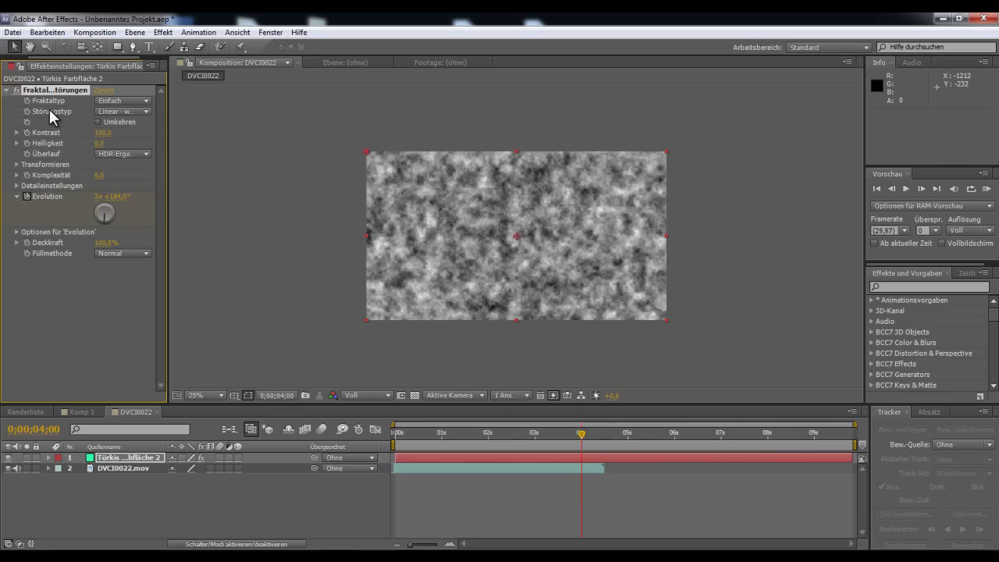
Set the Fraktale Störungen fractal type to Verschmiert for a smeared, marbled texture.
left_click(120, 112)
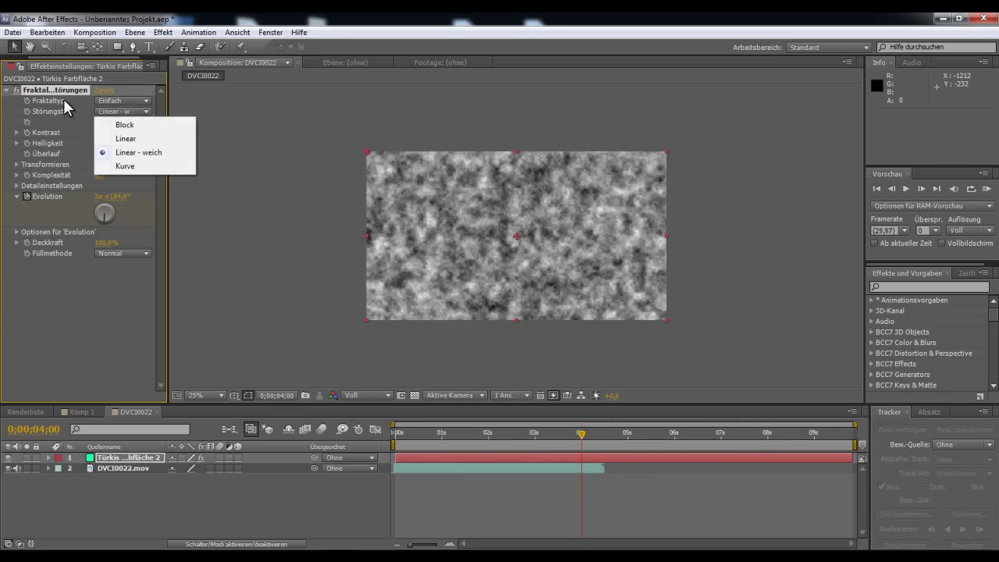
left_click(58, 97)
left_click(119, 102)
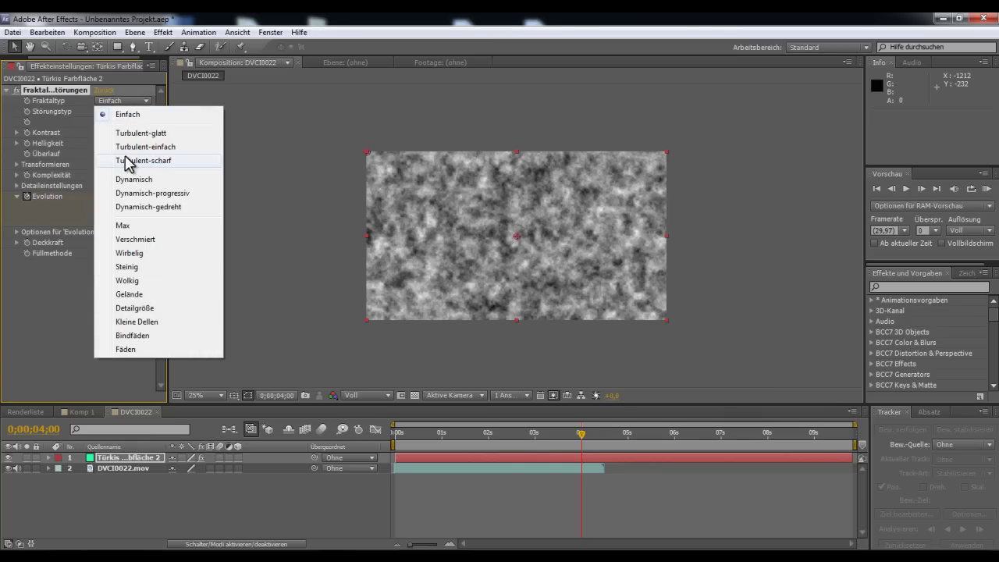
left_click(141, 239)
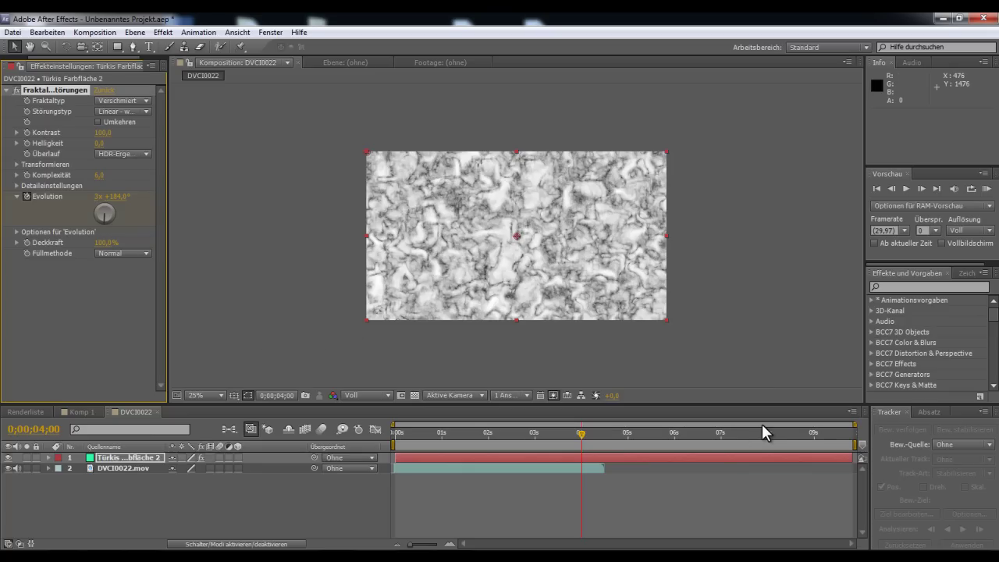
left_click(901, 285)
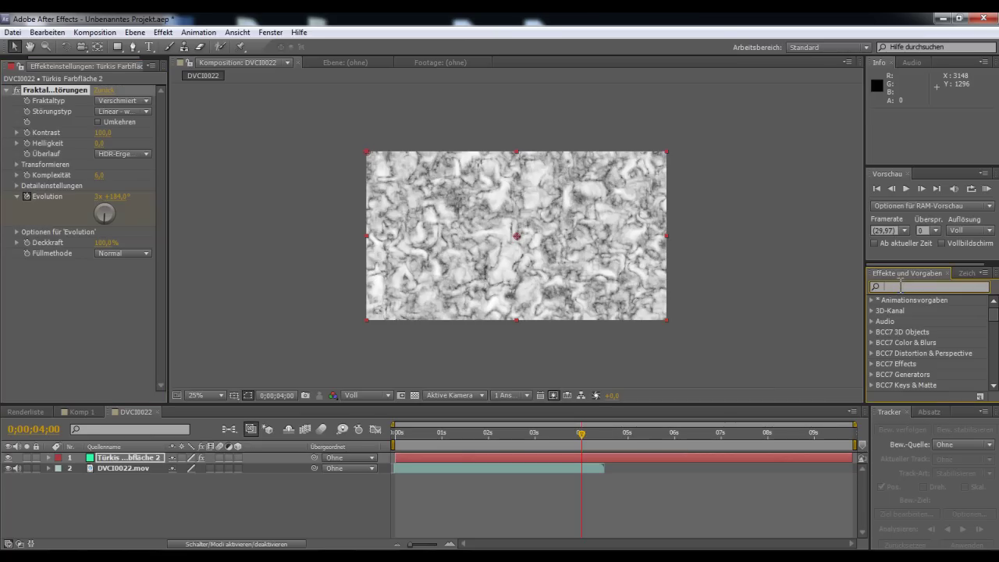
Apply CC Sphere to the noise solid, set Radius to 607,0 and move the layer 20 px lower.
type("cc sp")
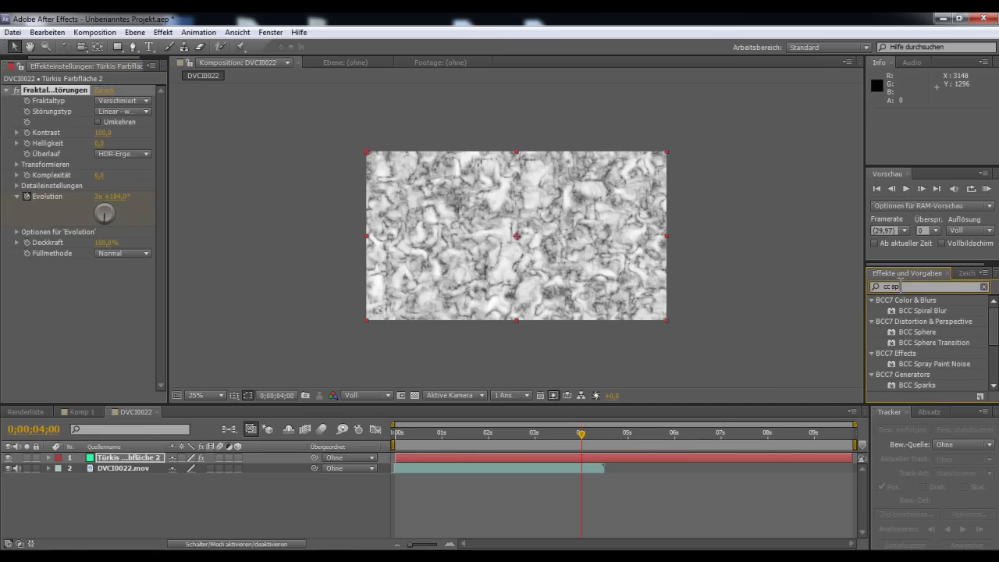
type("h")
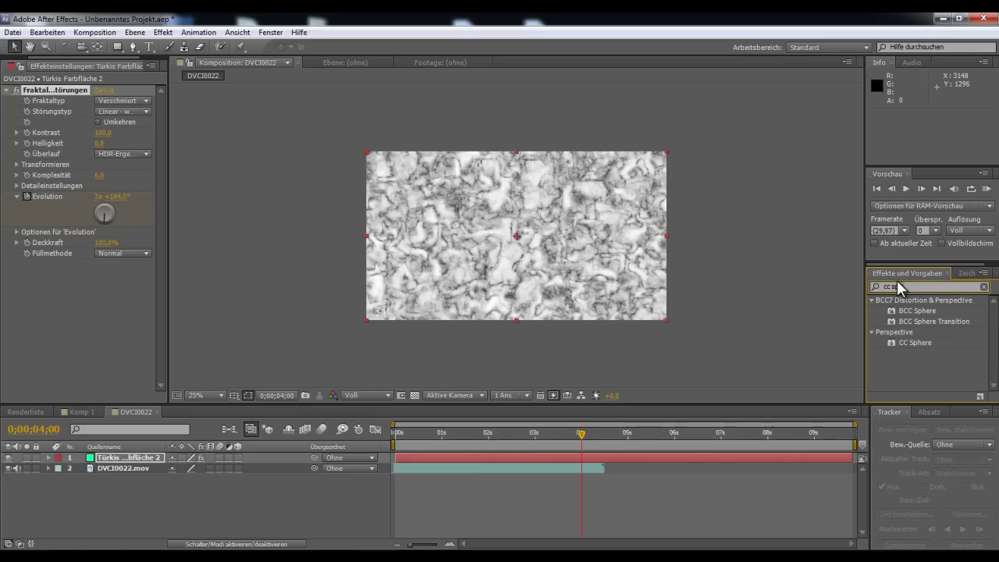
mouse_move(916, 340)
left_mouse_down()
mouse_move(499, 255)
mouse_move(514, 250)
left_mouse_up()
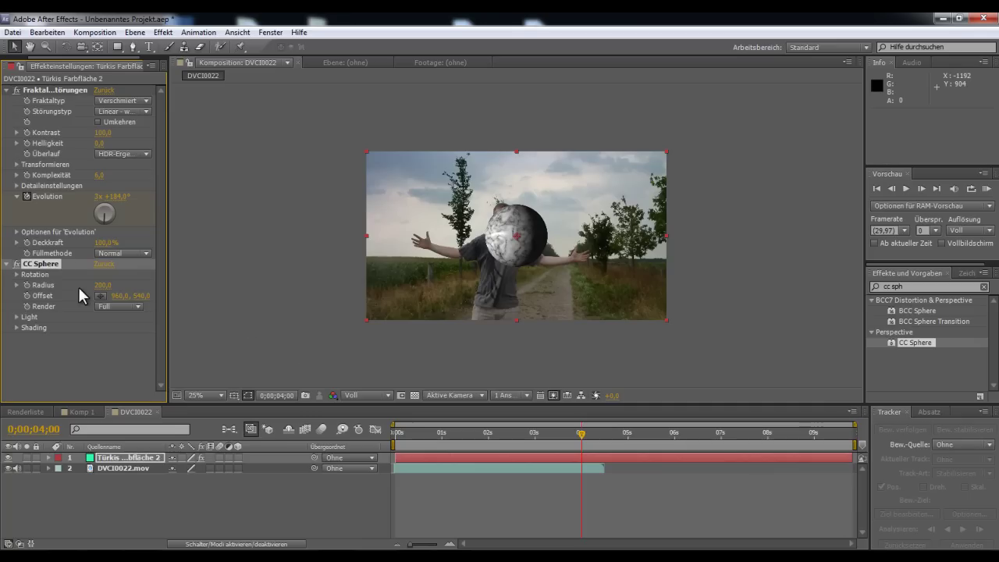
mouse_move(102, 285)
left_mouse_down()
mouse_move(429, 300)
mouse_move(371, 315)
left_mouse_up()
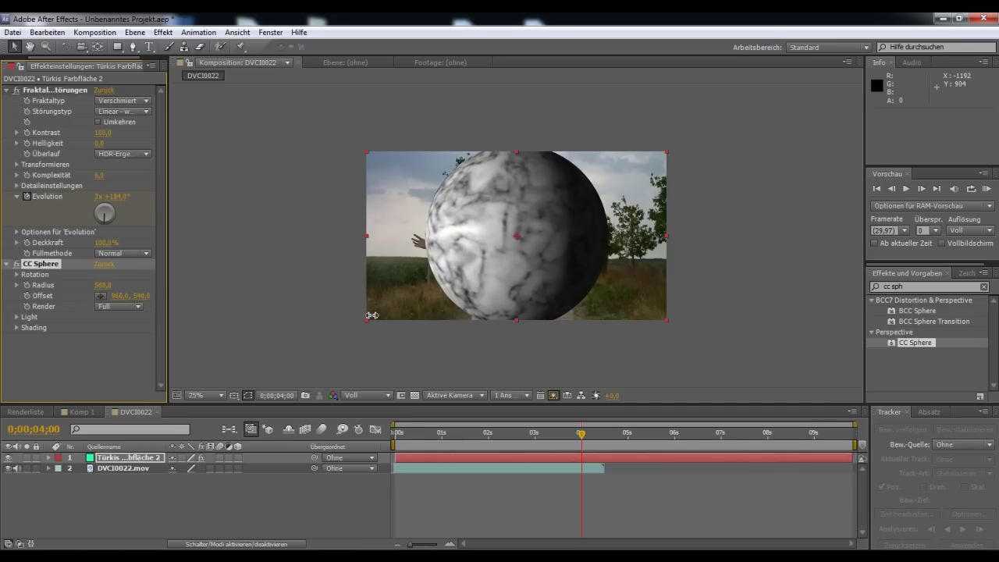
mouse_move(499, 238)
left_mouse_down()
mouse_move(487, 273)
mouse_move(482, 258)
left_mouse_up()
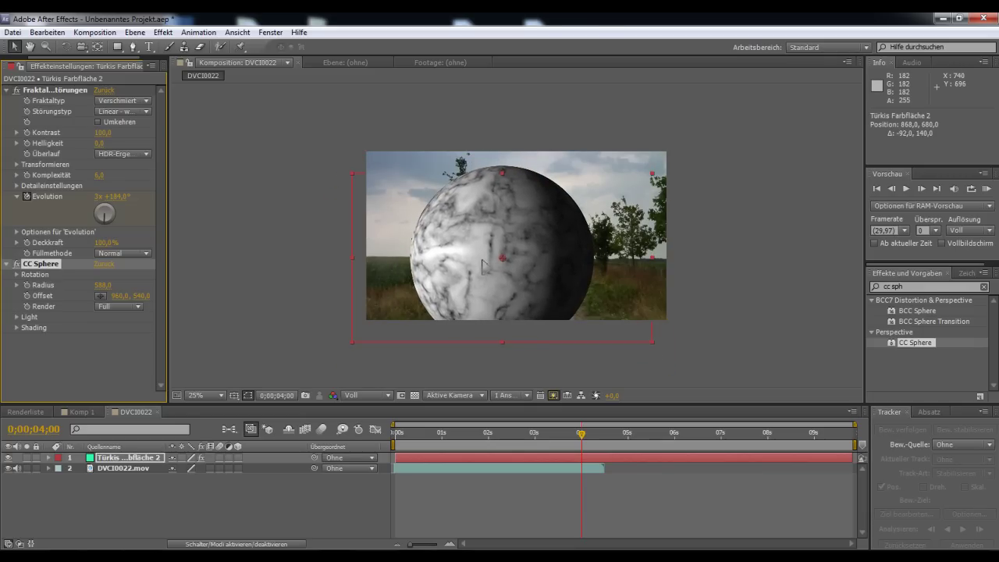
left_click(8, 458)
left_click(7, 458)
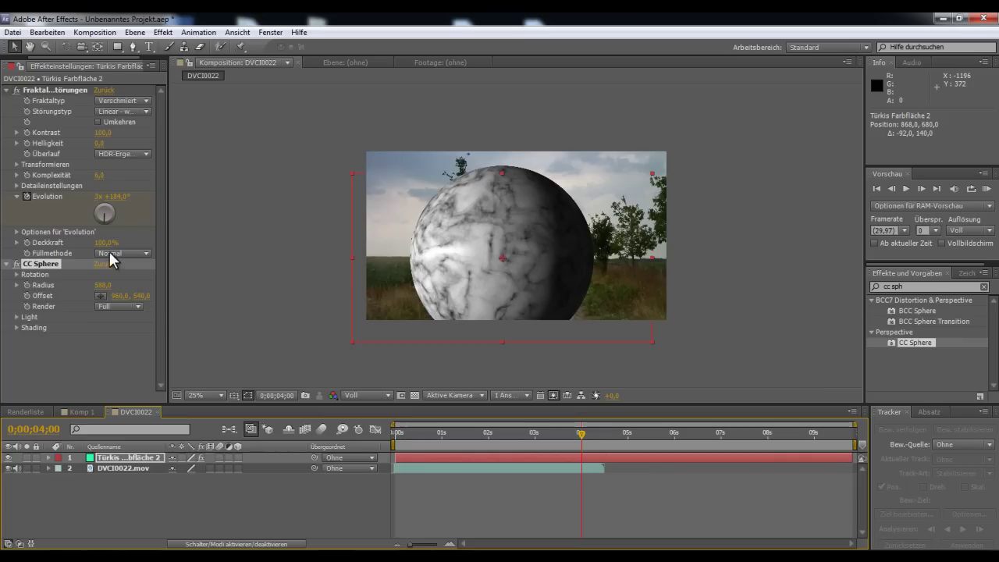
left_click_drag(102, 285, 117, 284)
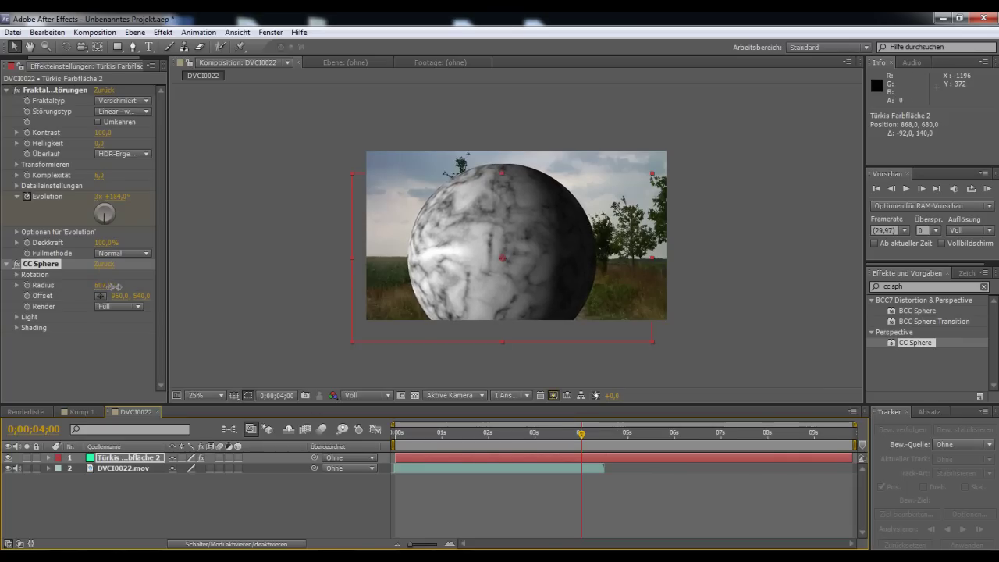
left_click_drag(451, 288, 451, 292)
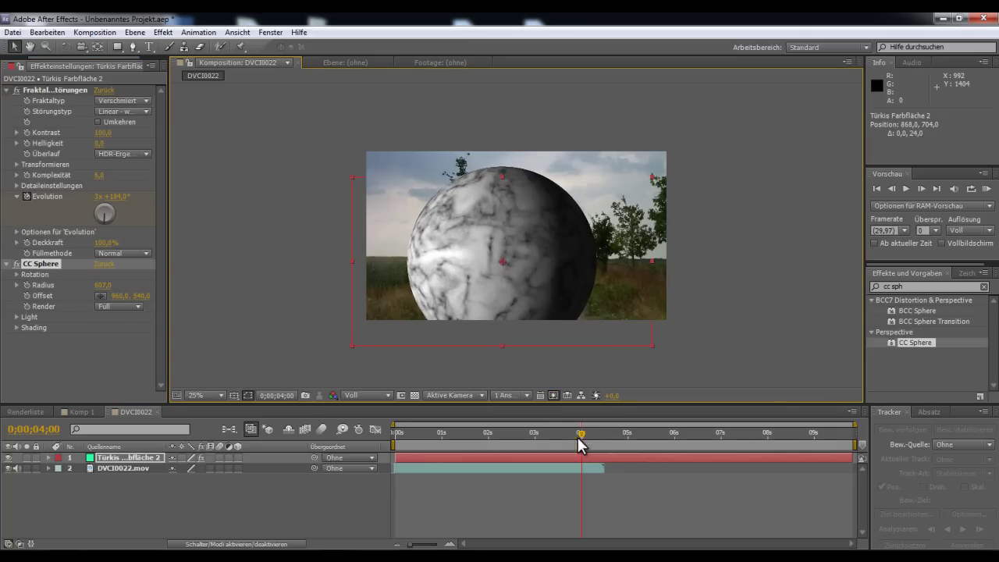
mouse_move(581, 441)
left_mouse_down()
mouse_move(419, 429)
mouse_move(458, 433)
mouse_move(408, 439)
mouse_move(472, 439)
left_mouse_up()
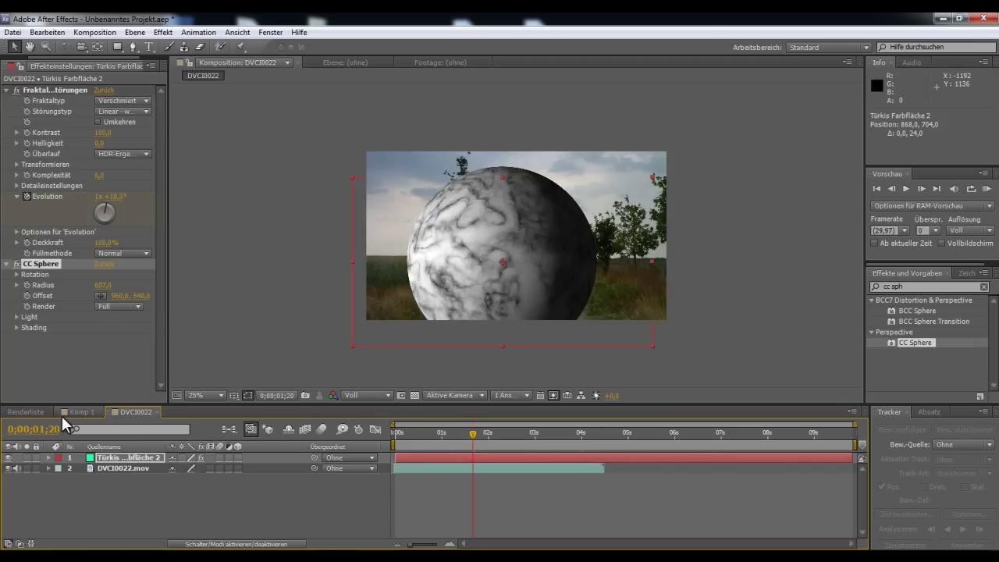
left_click(47, 457)
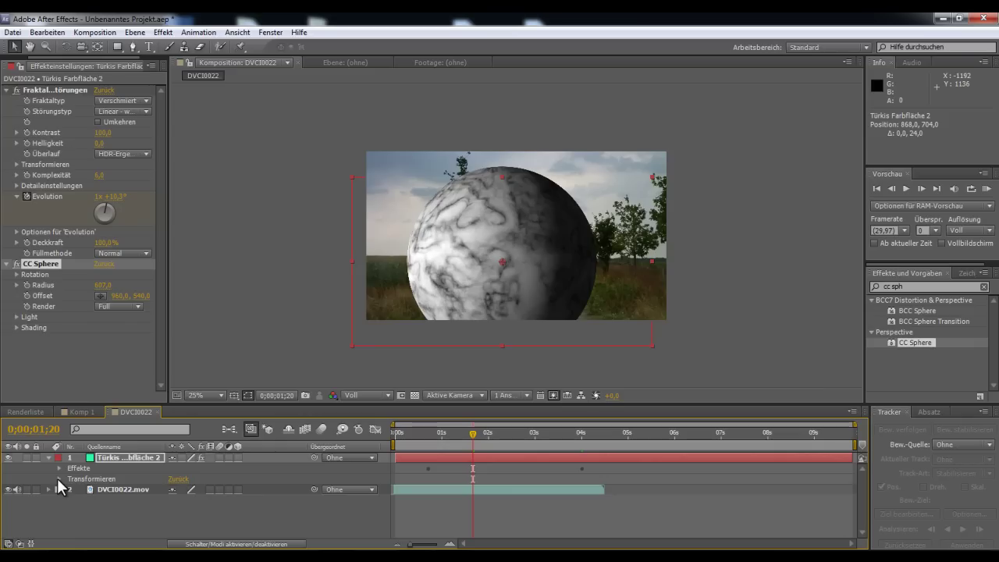
left_click(58, 478)
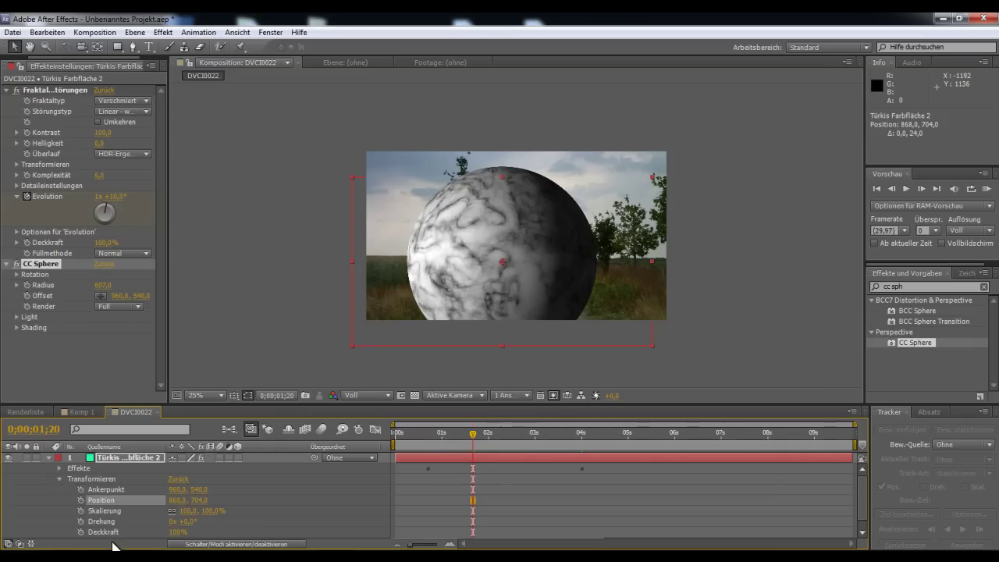
left_click_drag(172, 532, 152, 539)
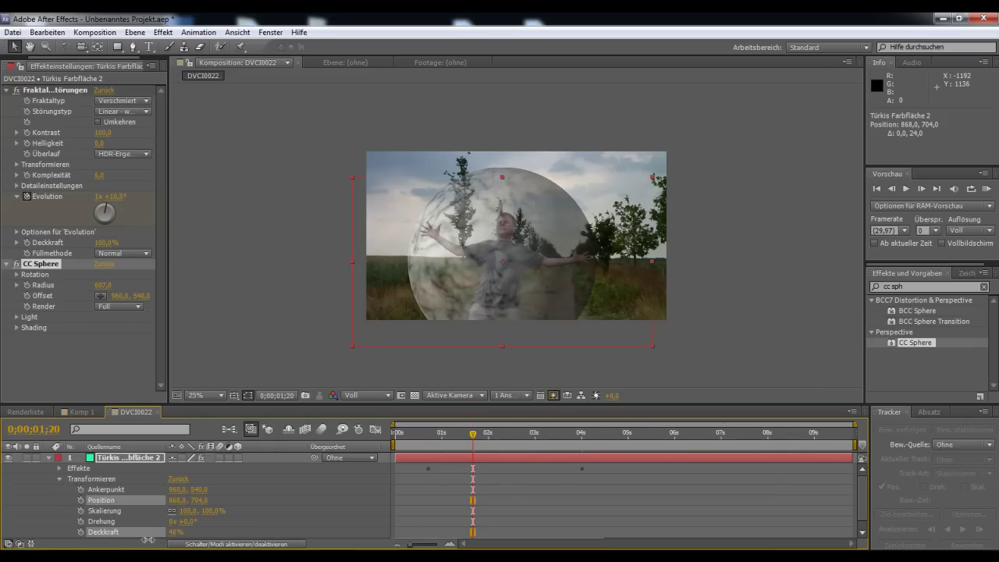
left_click_drag(147, 539, 180, 540)
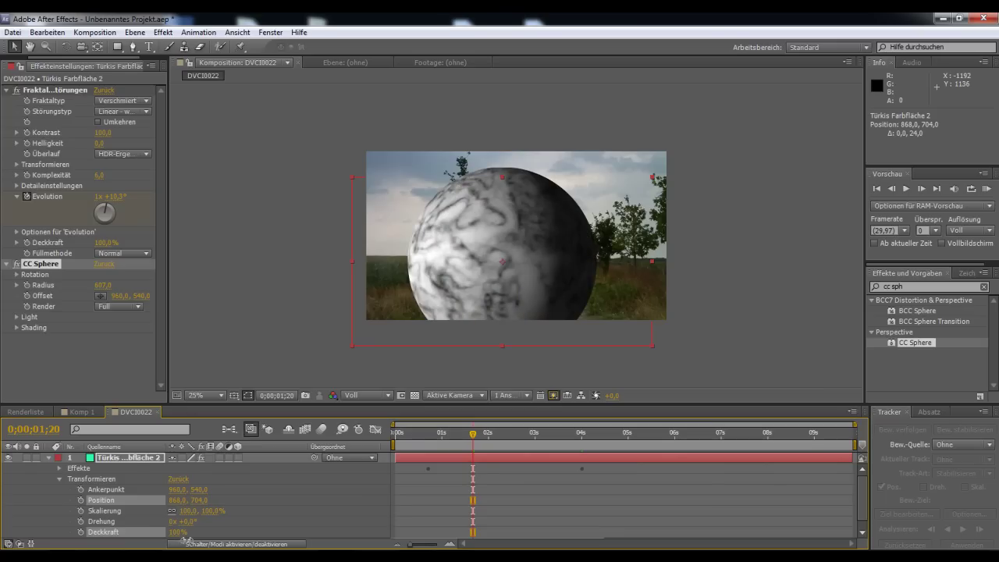
left_click(126, 458)
left_click(48, 457)
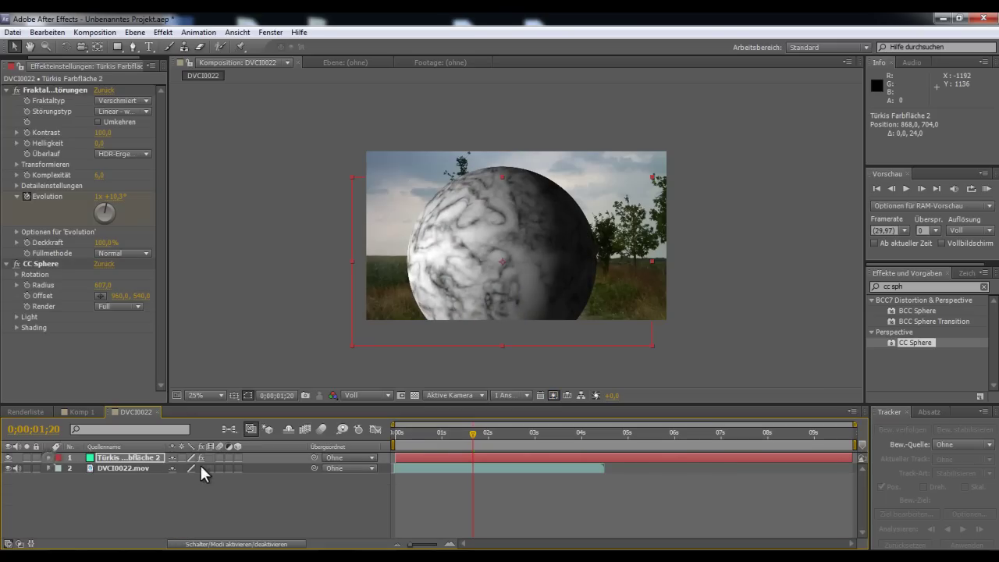
Set layer 1's blend mode to Multiplizieren and scrub to an earlier frame to preview it.
left_click(241, 544)
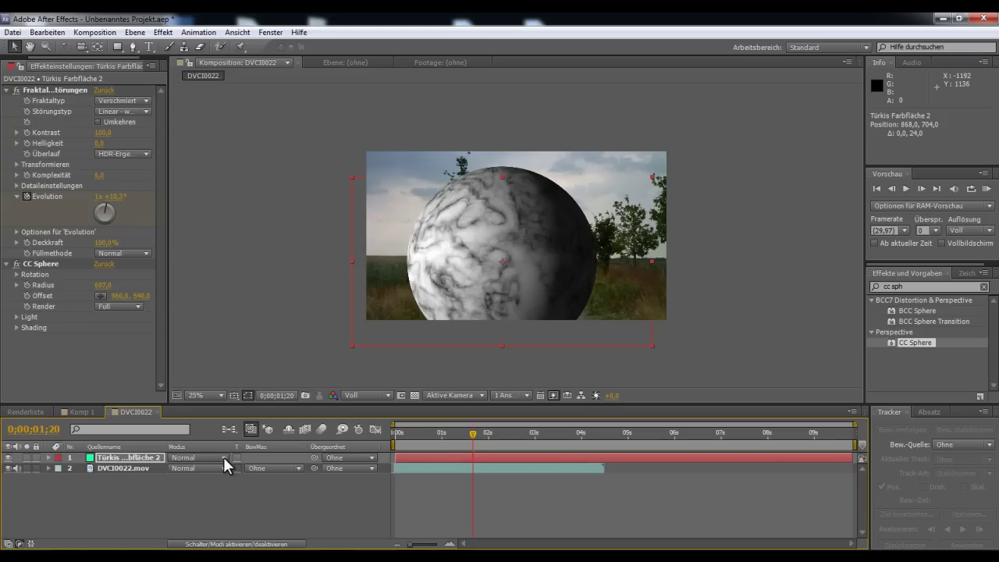
left_click(224, 459)
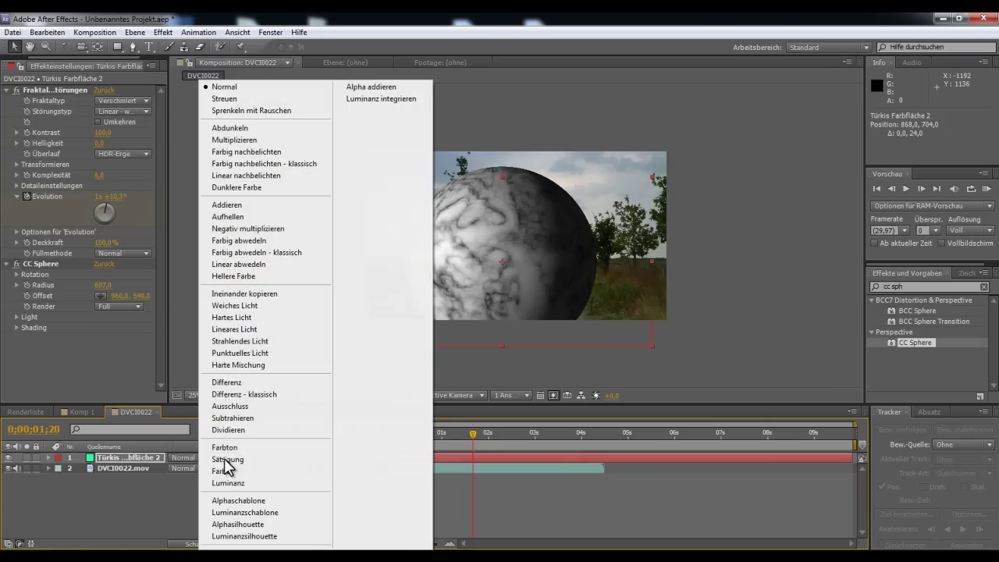
left_click(262, 140)
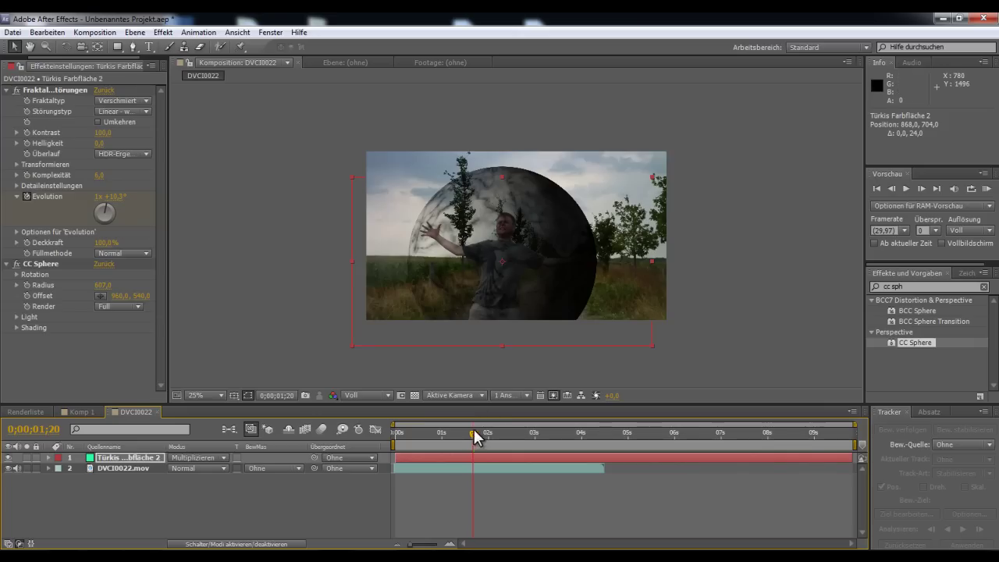
mouse_move(467, 432)
left_mouse_down()
mouse_move(435, 437)
mouse_move(483, 445)
mouse_move(446, 448)
mouse_move(460, 443)
left_mouse_up()
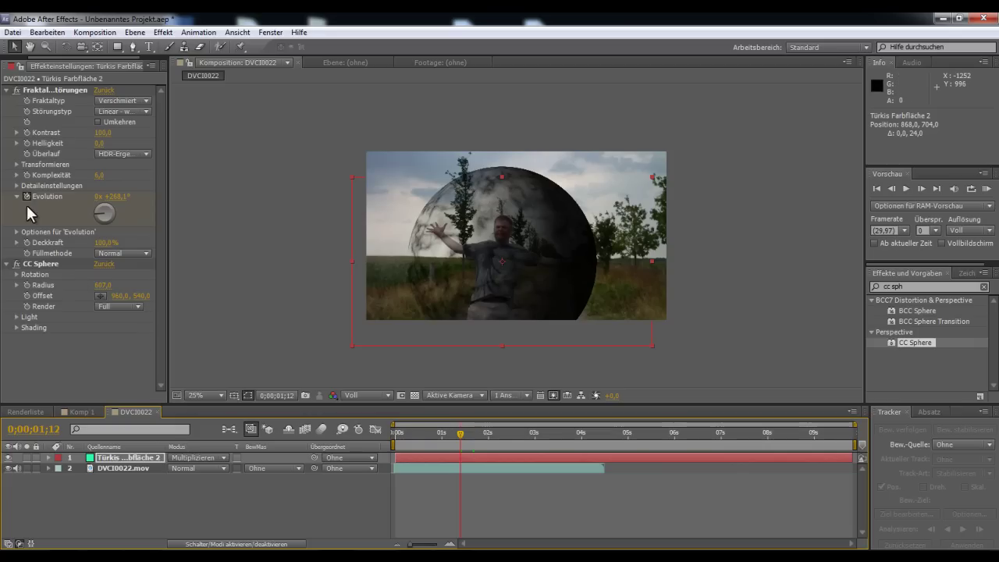
Expand CC Sphere's Light settings and raise Light Height to about 85,0.
left_click(35, 264)
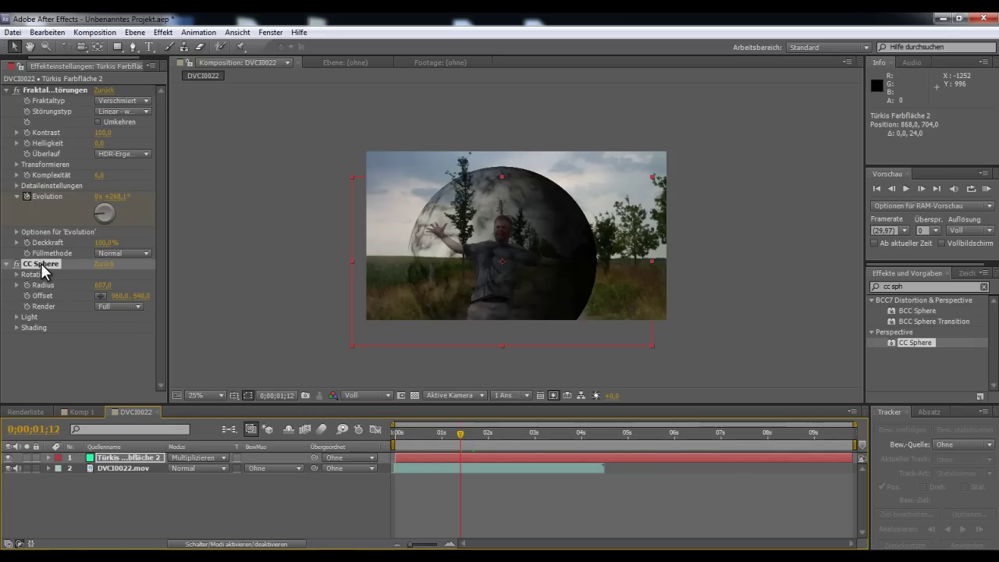
left_click(16, 316)
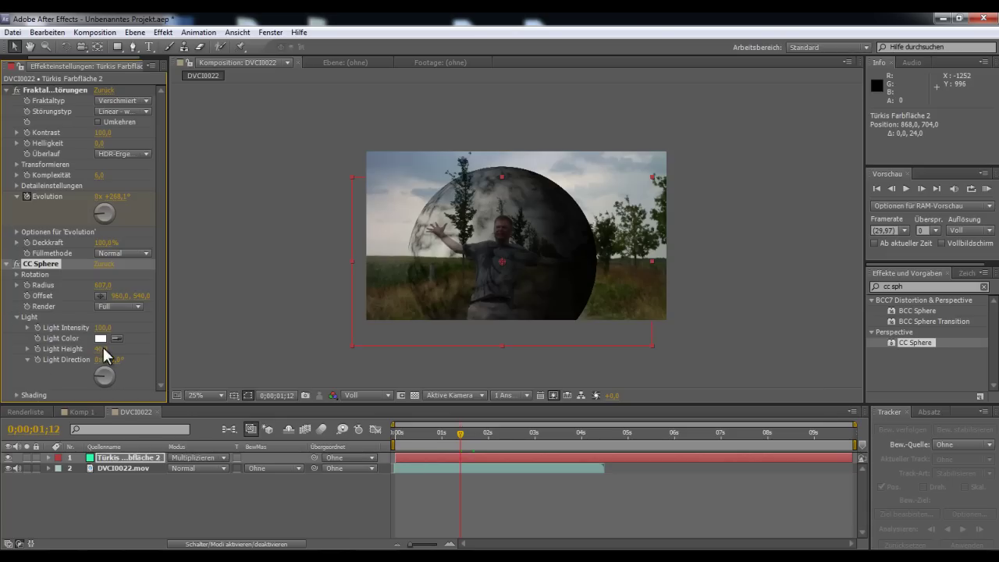
left_click_drag(96, 347, 140, 357)
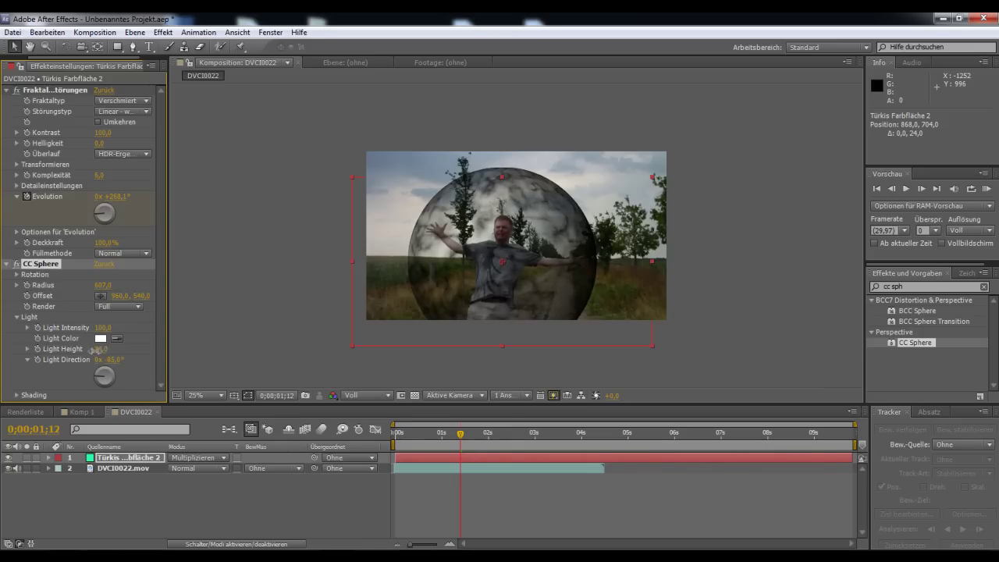
left_click_drag(104, 352, 105, 352)
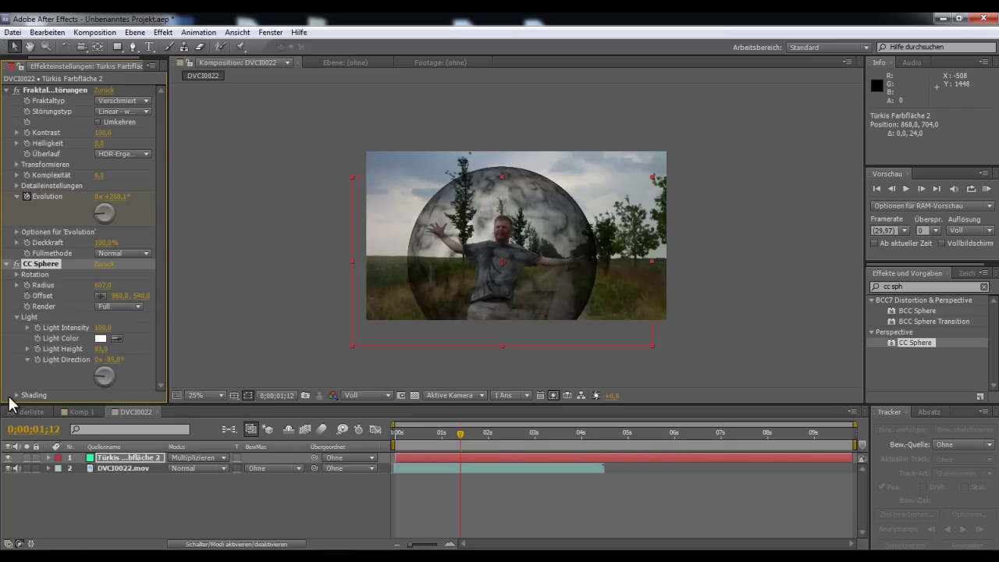
Expand CC Sphere Shading and set Ambient to 27,0 and Diffuse to 82,0.
left_click(17, 394)
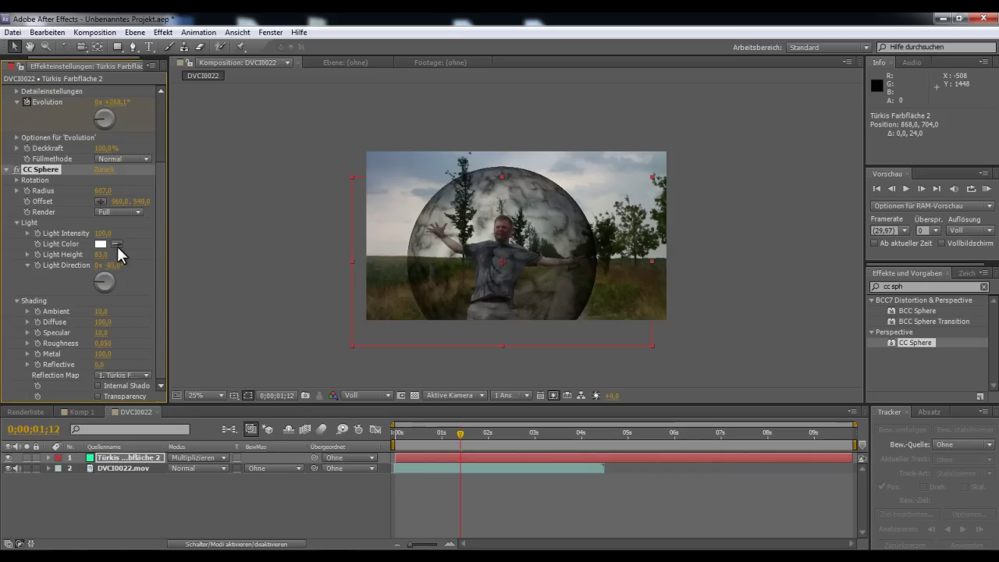
left_click_drag(100, 311, 116, 318)
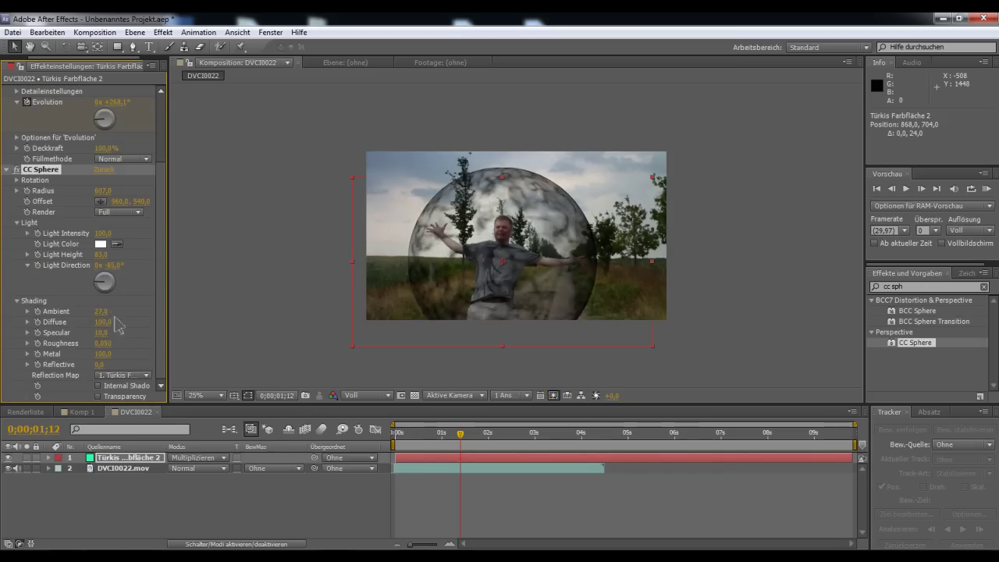
left_click_drag(101, 321, 100, 353)
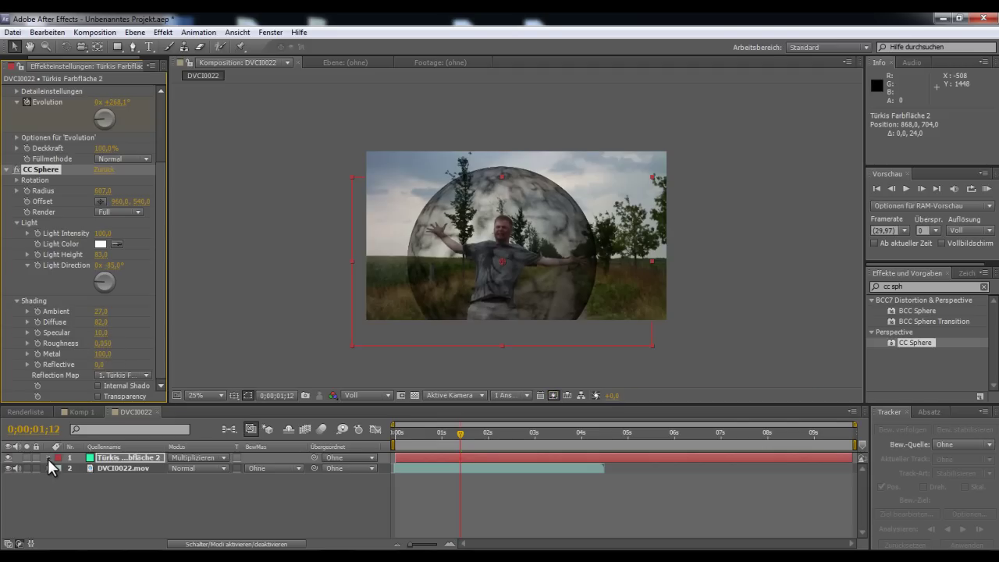
Set the sphere layer's Deckkraft to 74%, preview the clip, then collapse and reselect the layer.
left_click(49, 458)
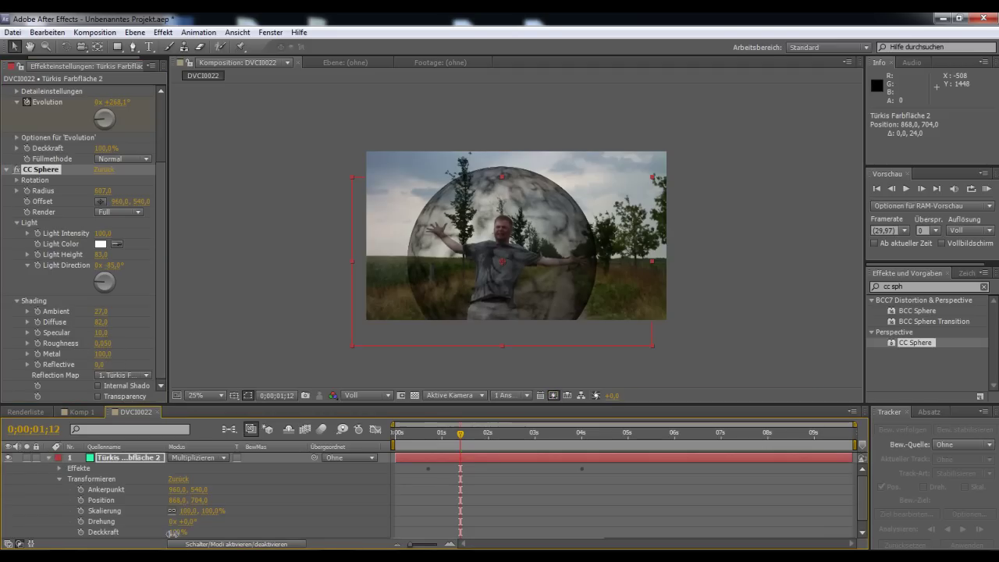
left_click_drag(172, 533, 148, 533)
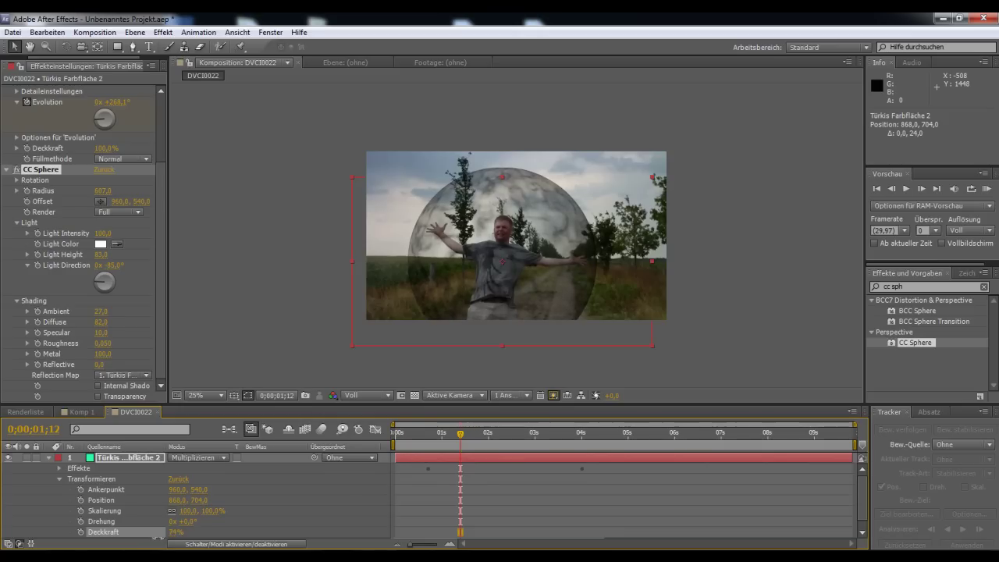
left_click_drag(162, 538, 220, 534)
mouse_move(458, 434)
left_mouse_down()
mouse_move(559, 440)
mouse_move(497, 445)
left_mouse_up()
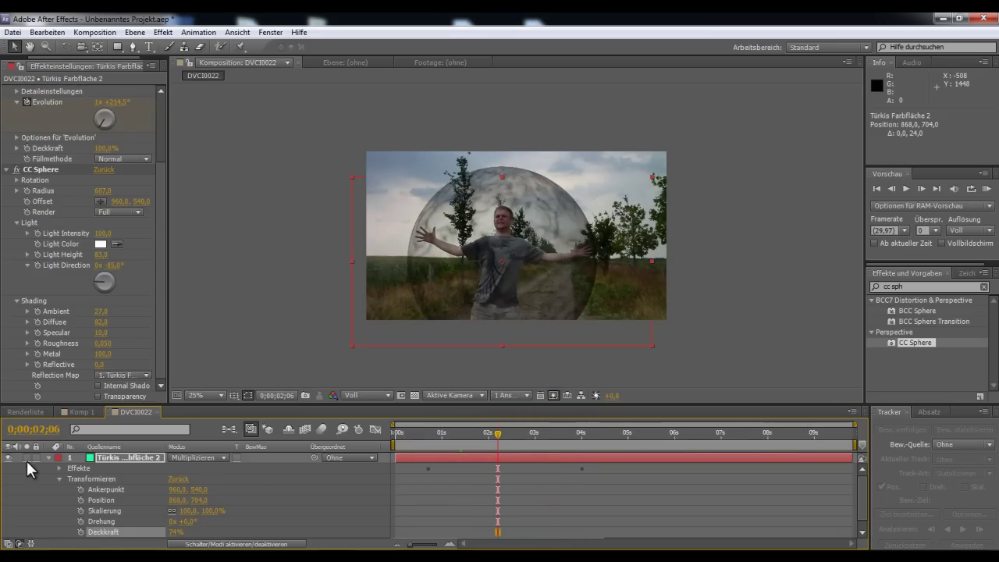
left_click(47, 456)
left_click(123, 457)
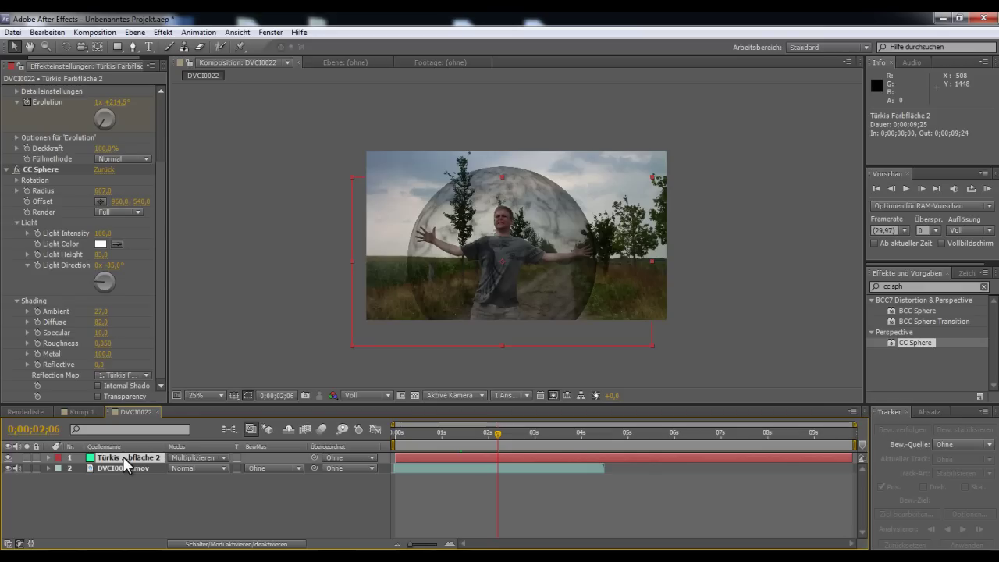
Duplicate the Türkis Farbfläche 2 sphere layer and bring up its CC Sphere Light settings.
key("ctrl+d")
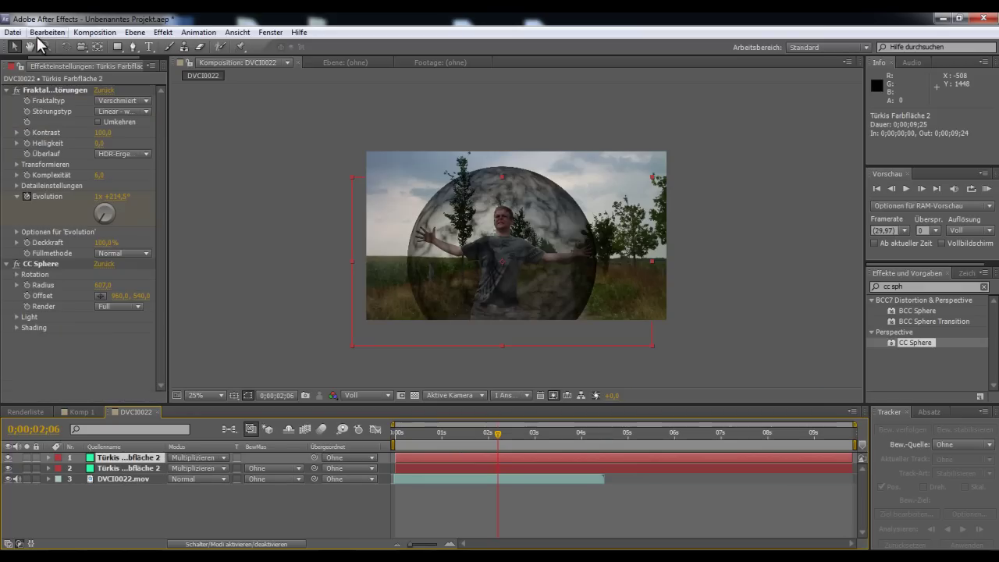
left_click(47, 33)
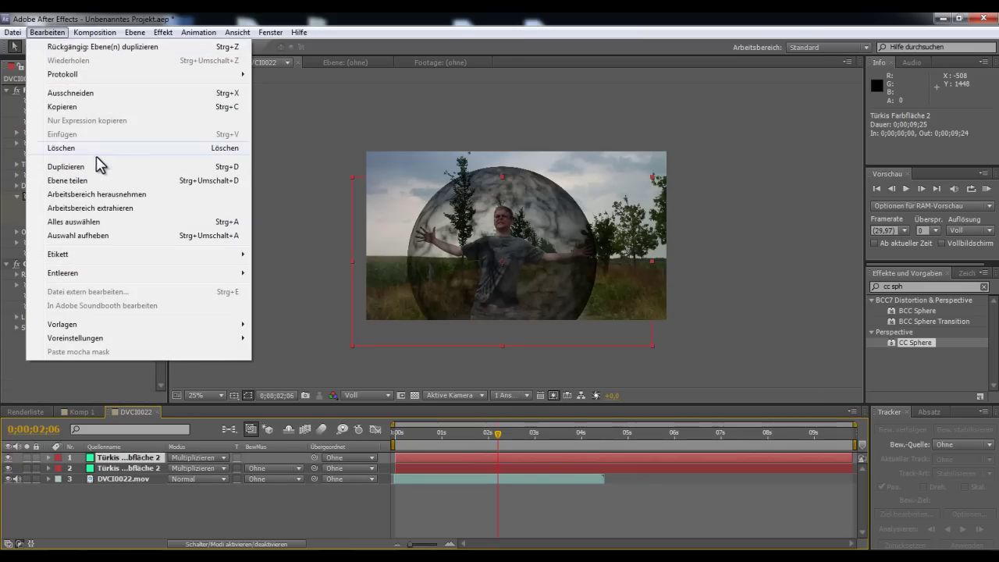
left_click(219, 19)
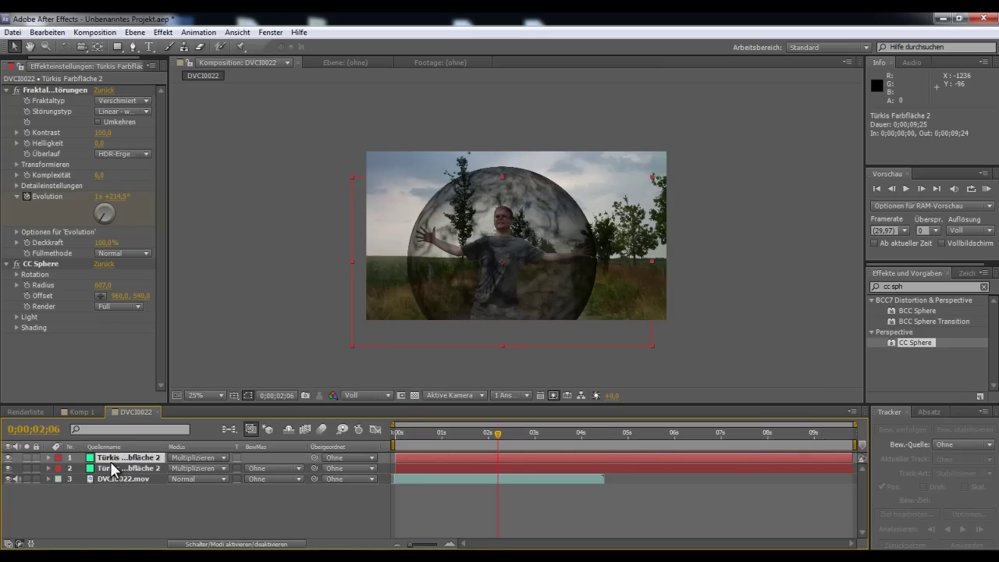
mouse_move(8, 467)
left_mouse_down()
mouse_move(7, 458)
mouse_move(7, 468)
left_mouse_up()
Set CC Sphere Light Intensity 101, Direction 71°, Ambient 38, Diffuse 82 and Reflective 0.
left_click(17, 316)
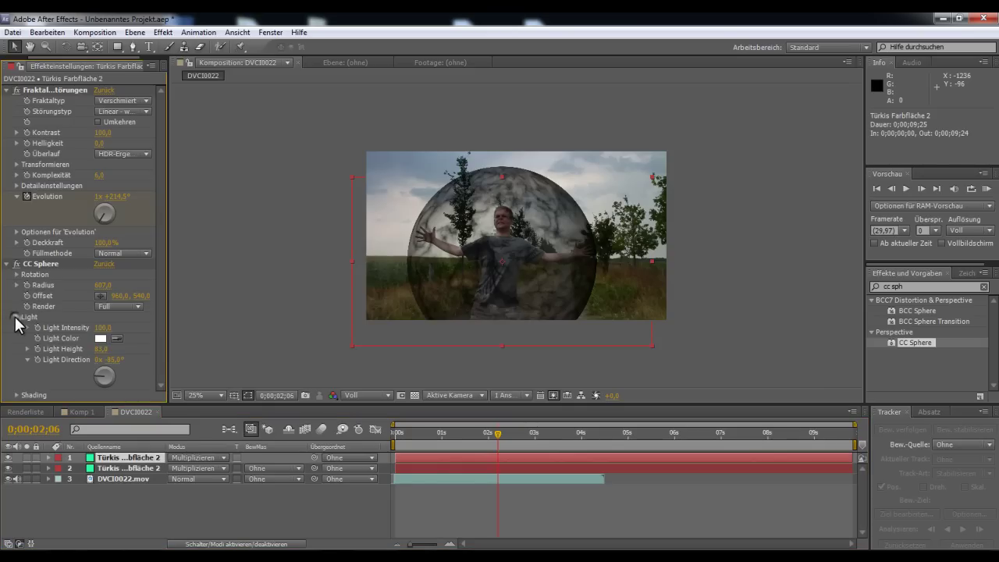
mouse_move(102, 328)
left_mouse_down()
mouse_move(152, 351)
mouse_move(140, 352)
left_mouse_up()
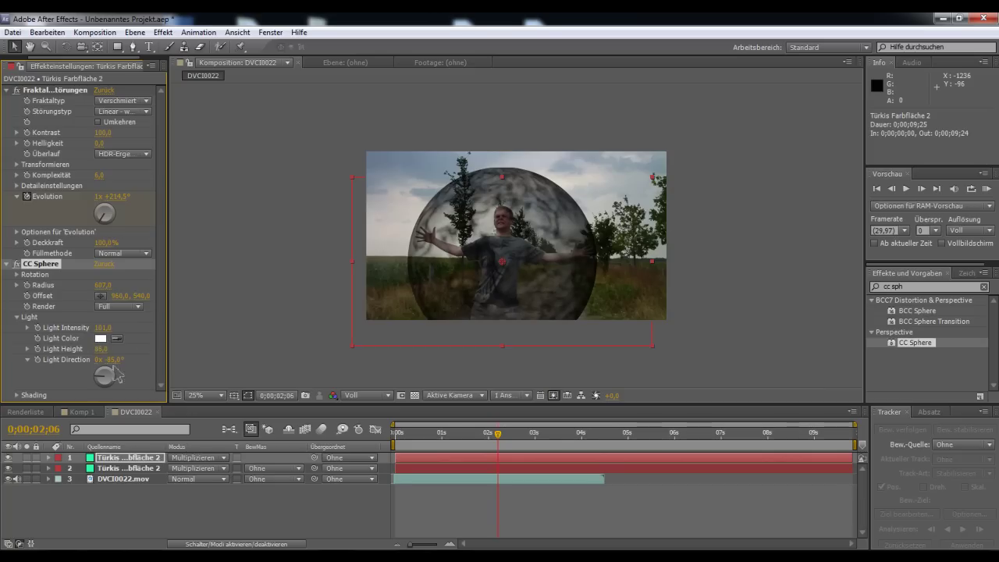
left_click(16, 394)
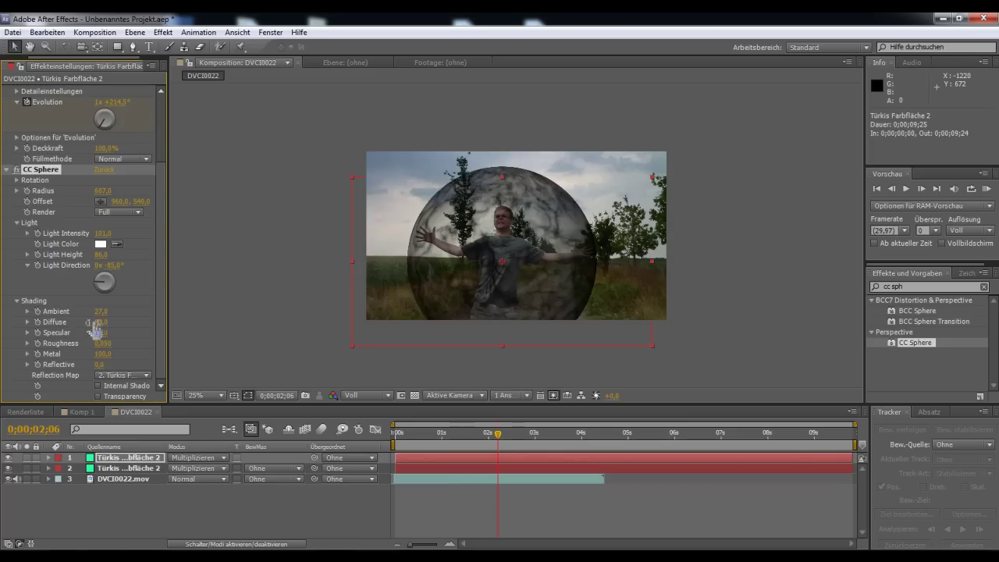
left_click_drag(102, 320, 134, 273)
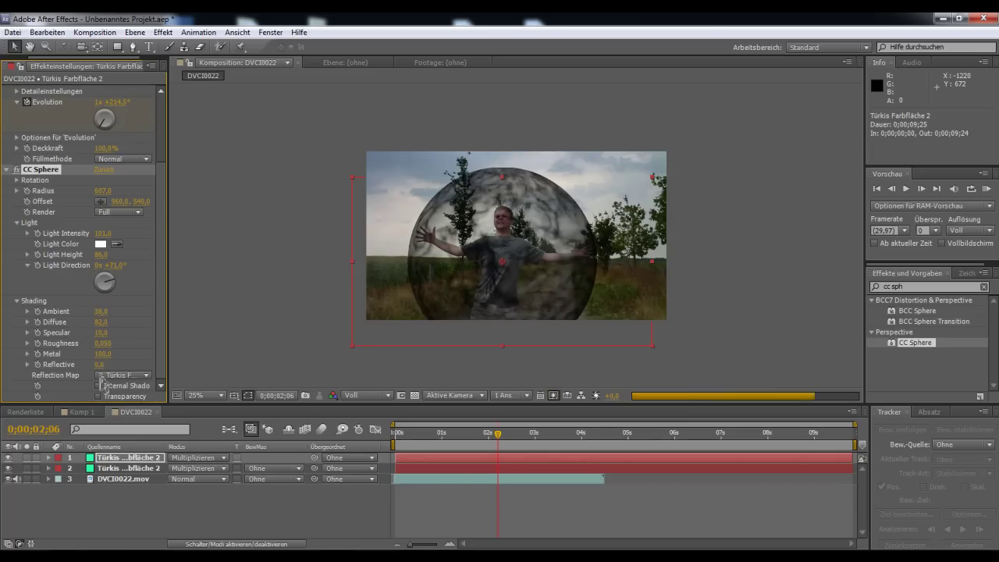
left_click_drag(98, 364, 108, 364)
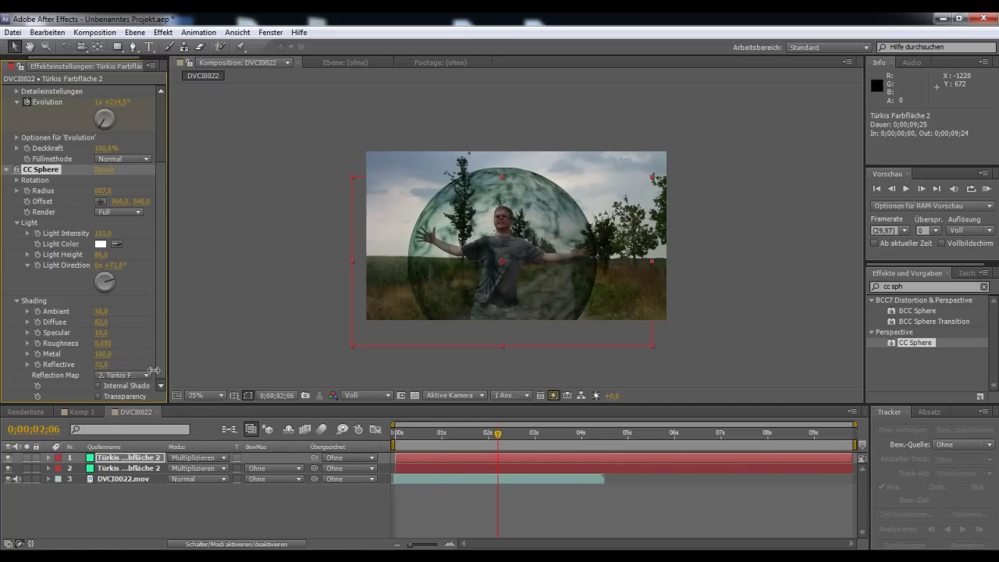
left_click_drag(217, 373, 83, 357)
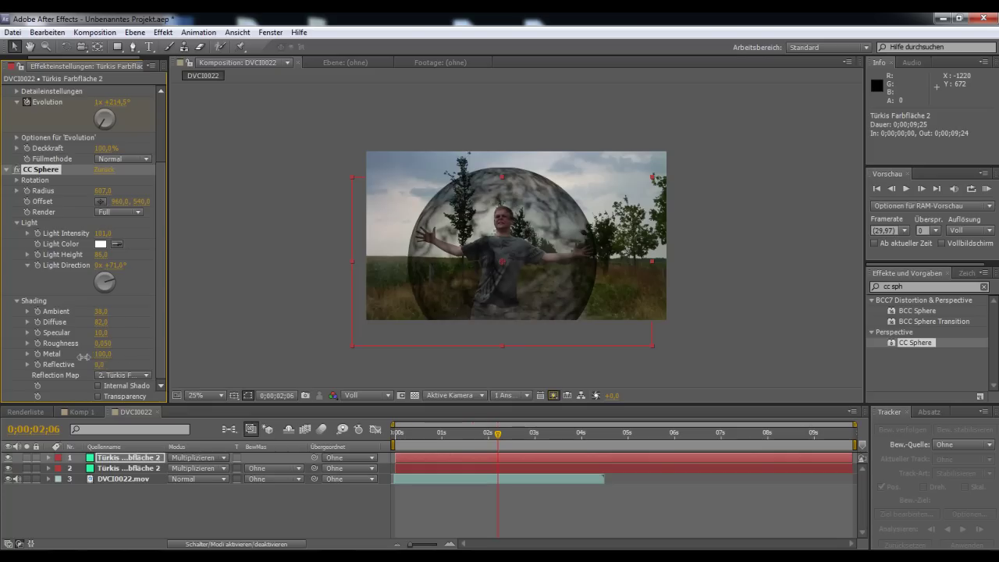
left_click(7, 169)
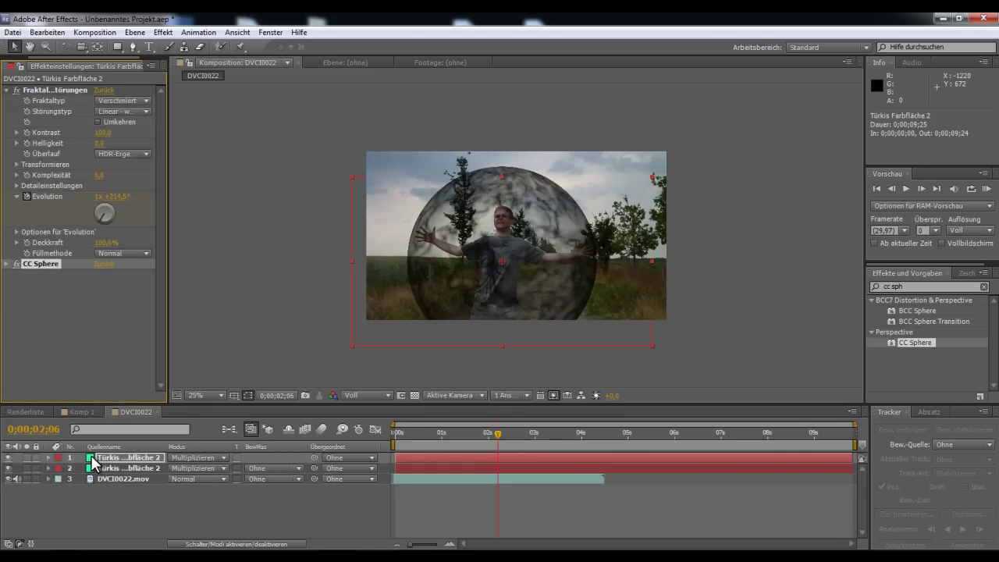
Shrink the CC Sphere Radius to 517 and RAM-preview the bubbles from about one second.
left_click(7, 264)
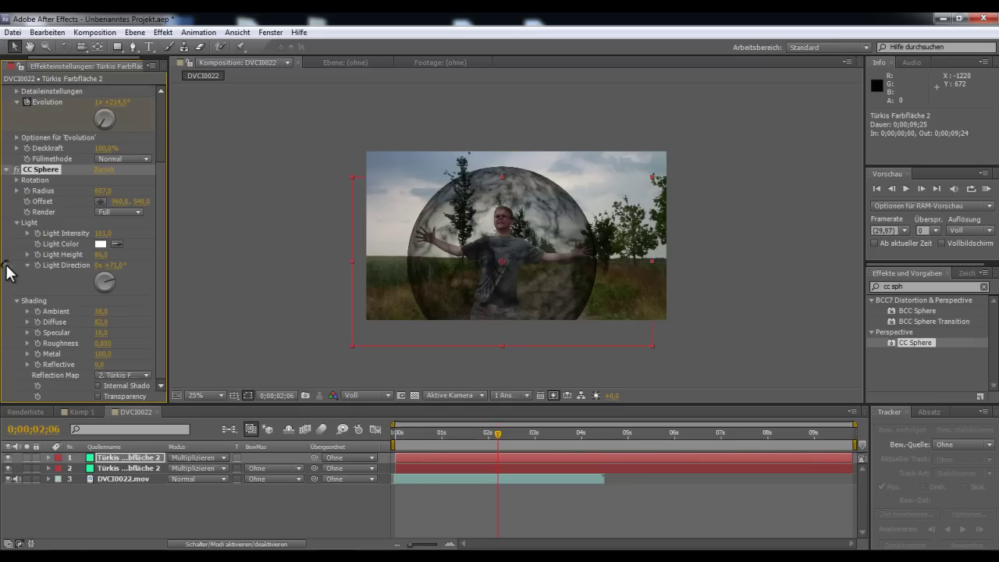
left_click_drag(104, 195, 110, 189)
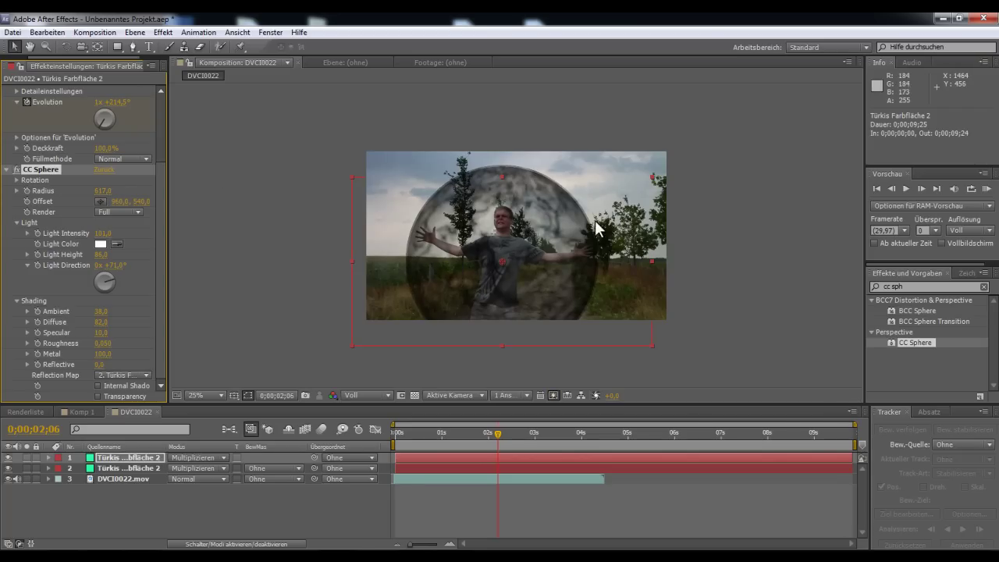
left_click_drag(500, 431, 449, 441)
key("space")
left_click(906, 189)
left_click(906, 189)
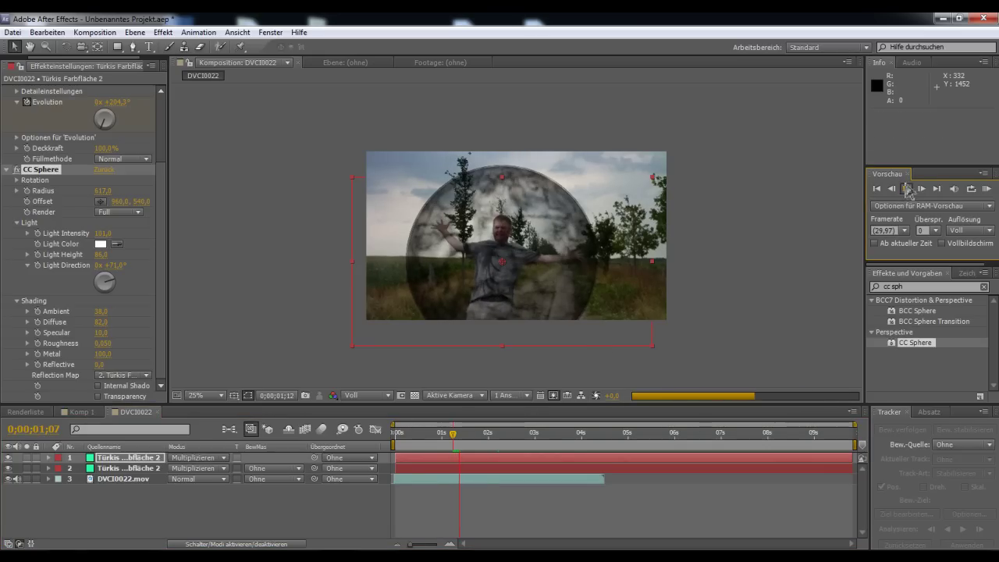
left_click(907, 190)
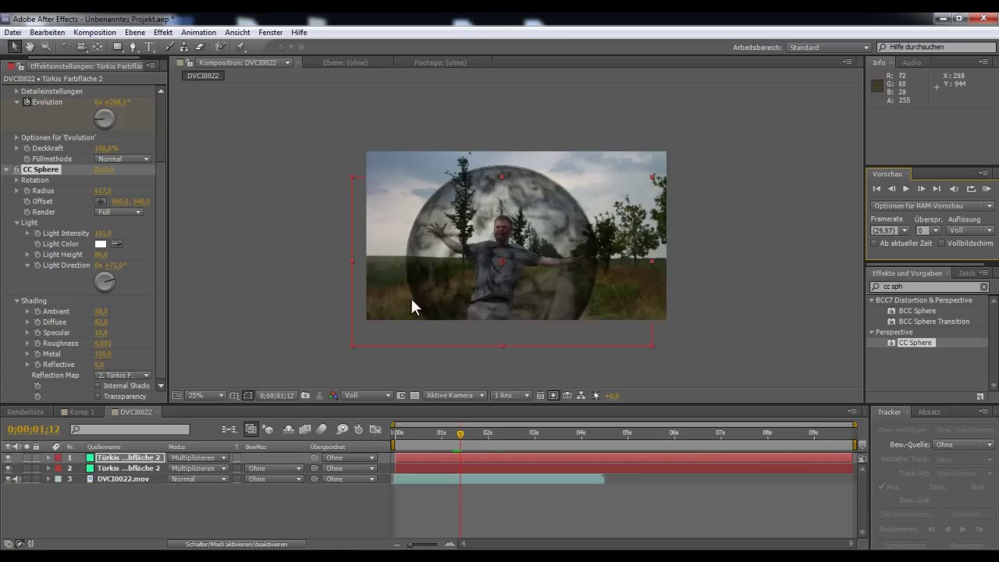
left_click(49, 457)
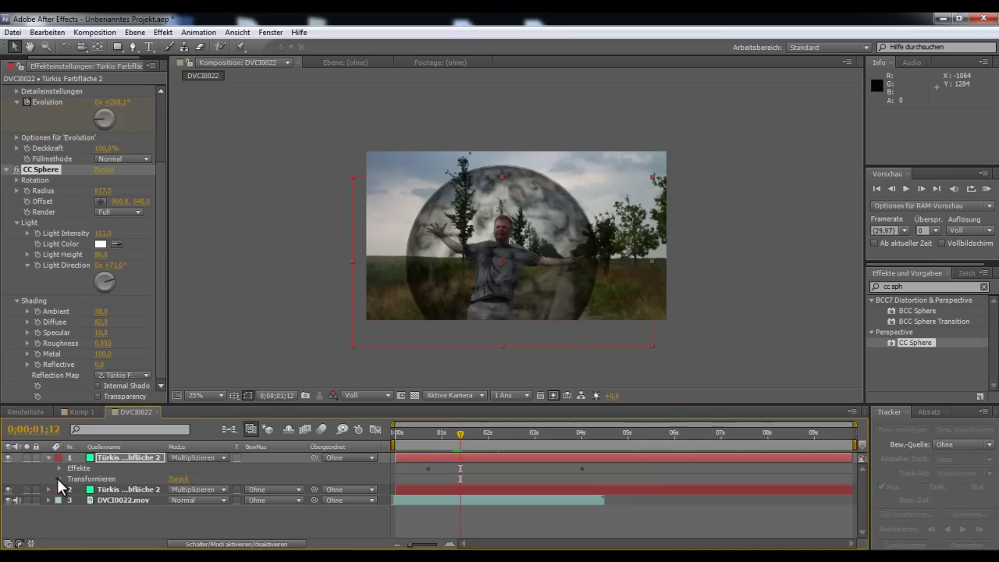
Lower layer 1's Deckkraft to 34% and expand its Fraktale Störungen effect in the timeline.
left_click(60, 476)
mouse_move(174, 534)
left_mouse_down()
mouse_move(136, 538)
mouse_move(164, 535)
left_mouse_up()
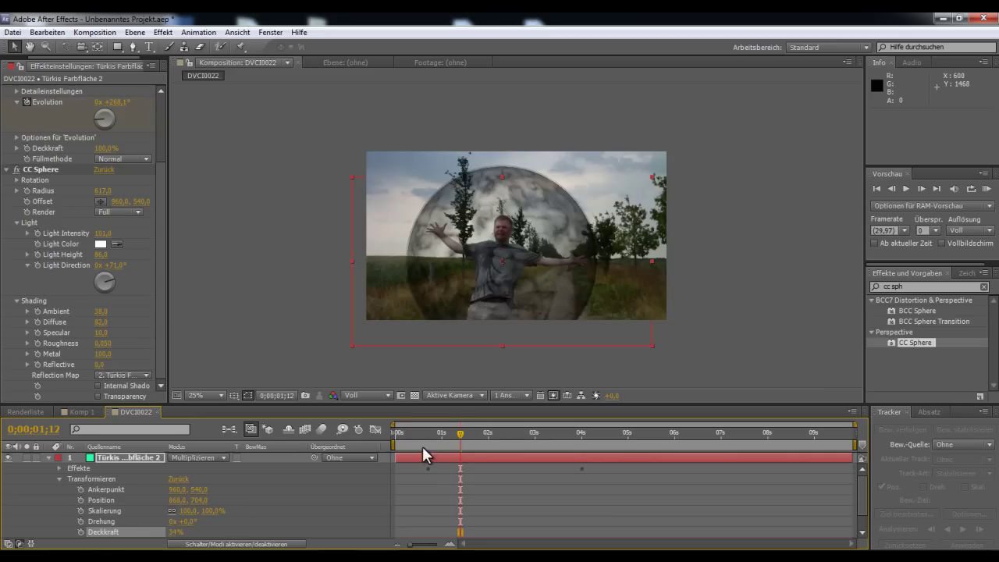
left_click(60, 479)
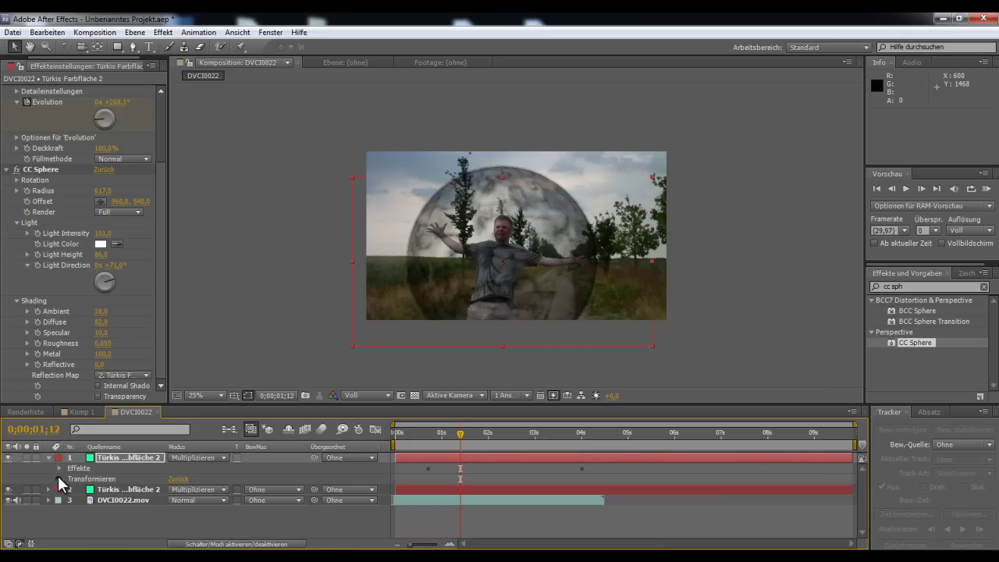
left_click(59, 468)
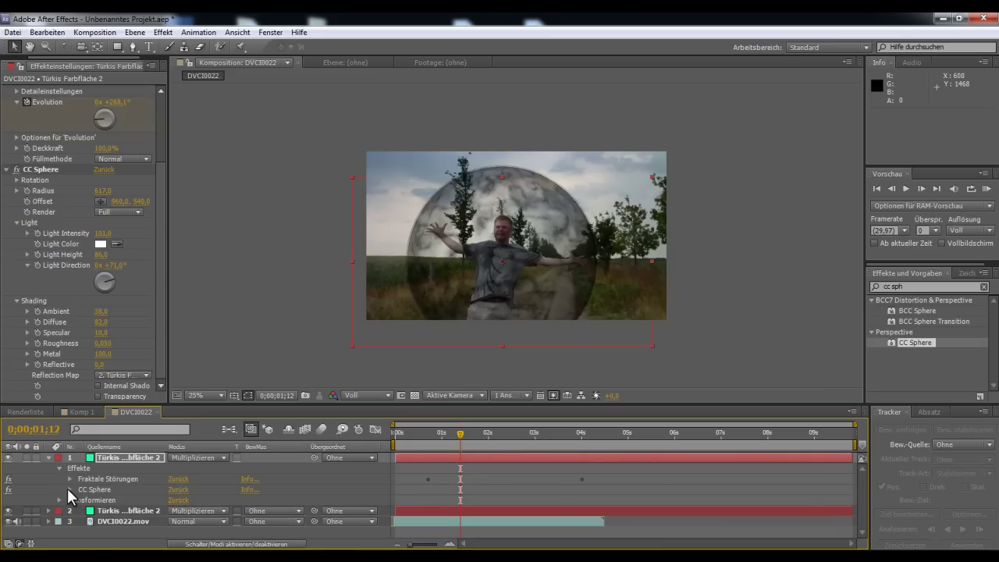
Raise the Evolution keyframe at 0;00;04;00 to 4x +341° and scrub back to review the texture.
left_click(68, 477)
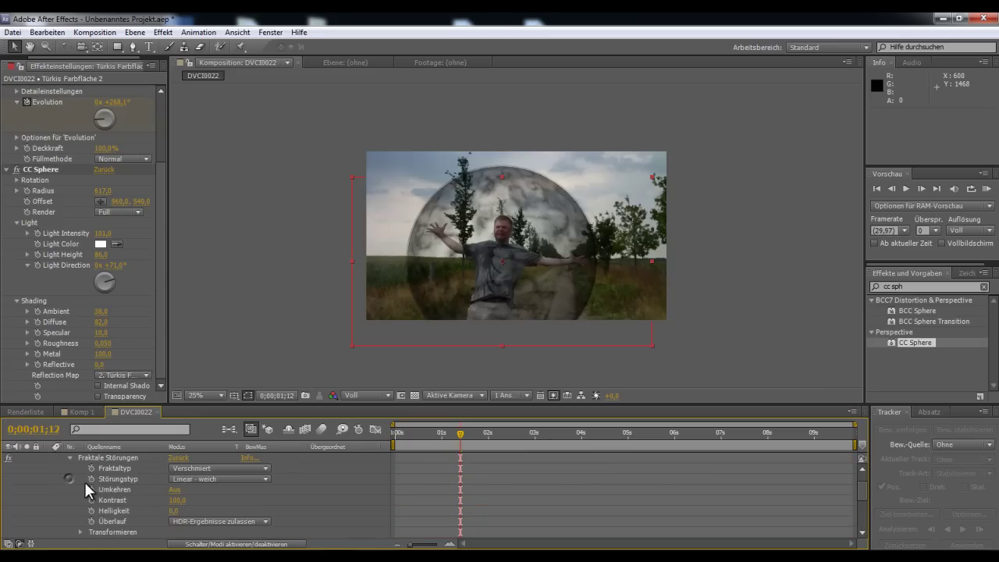
scroll(550, 507, "down", 4)
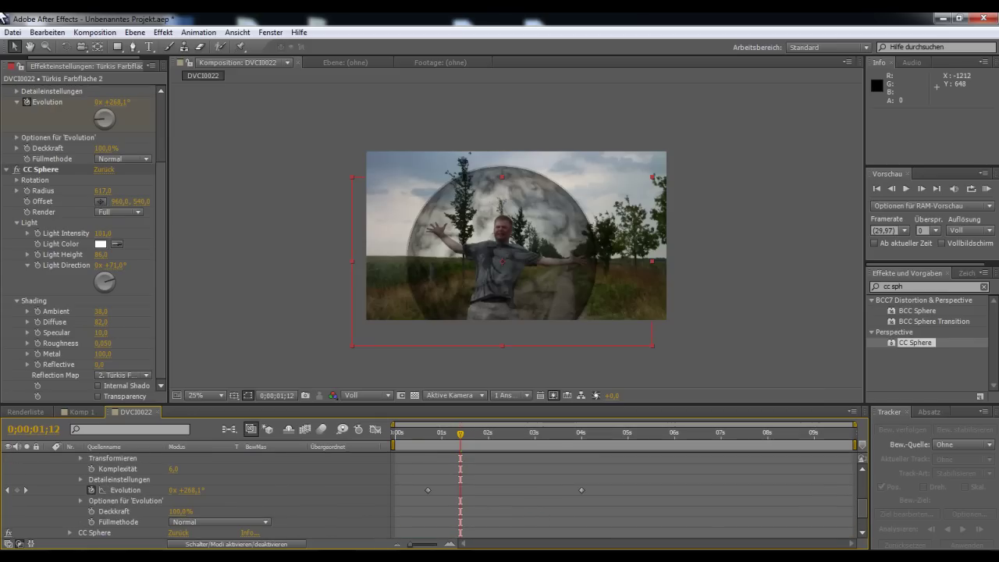
scroll(35, 203, "up", 3)
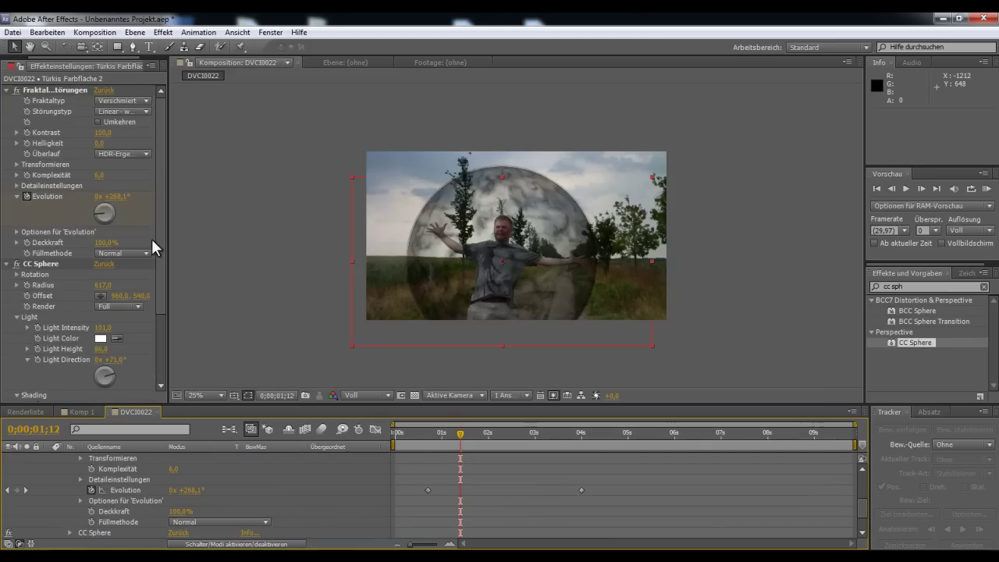
left_click(580, 489)
left_click(581, 437)
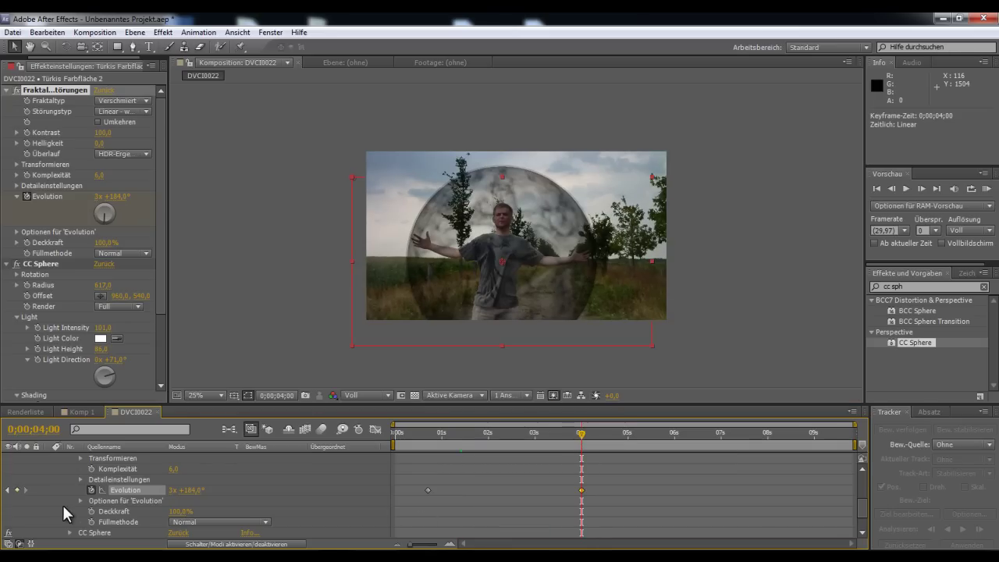
left_click_drag(188, 489, 518, 497)
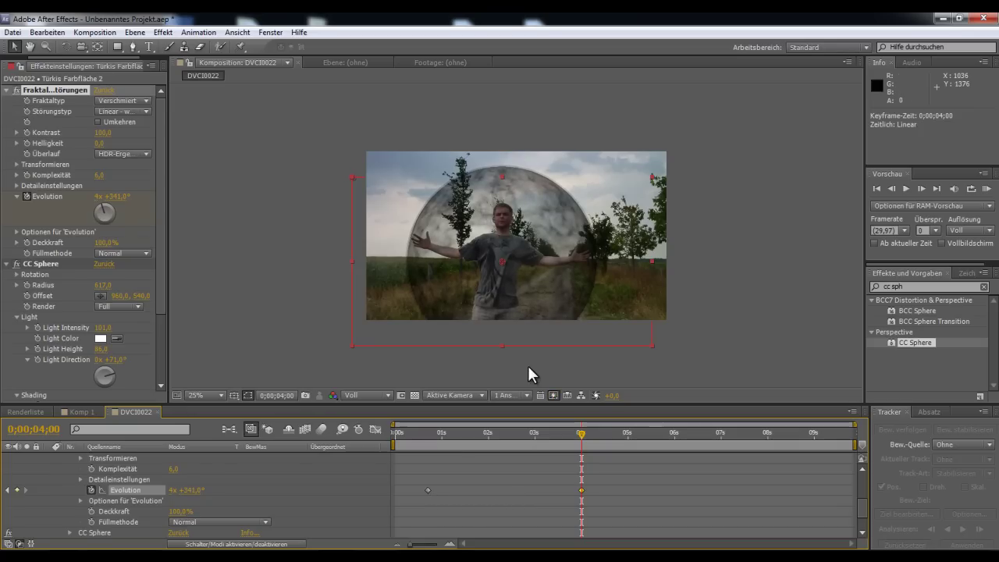
mouse_move(581, 433)
left_mouse_down()
mouse_move(455, 434)
mouse_move(499, 437)
left_mouse_up()
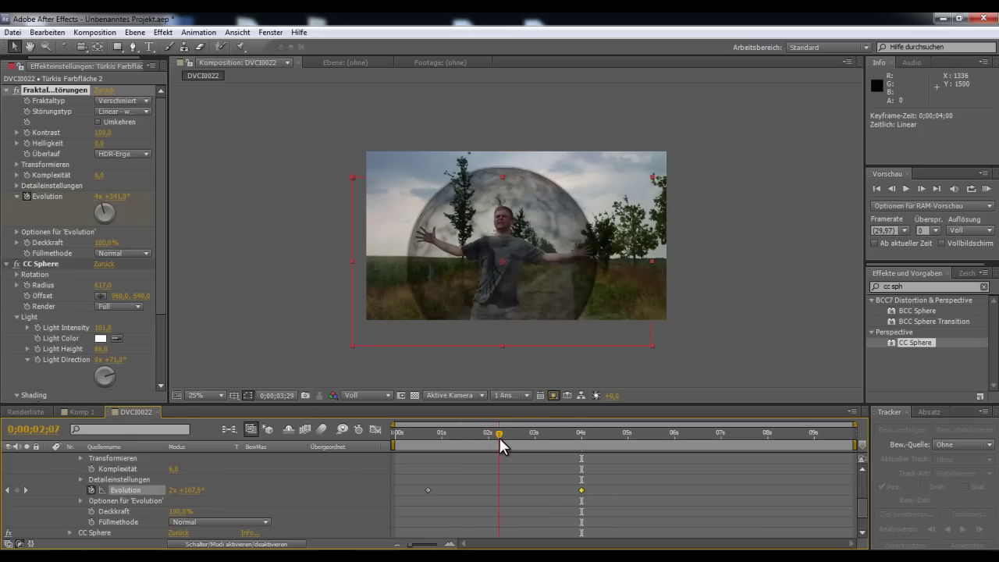
Raise the top sphere's light intensity to 147, then give the second Türkis Farbfläche 2 Radius 639.
scroll(72, 491, "up", 5)
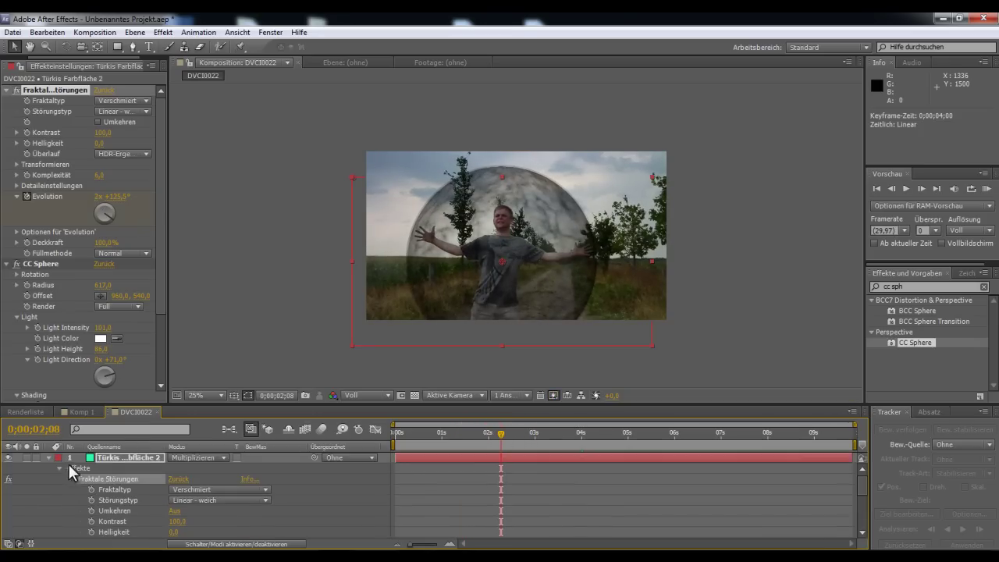
left_click(46, 457)
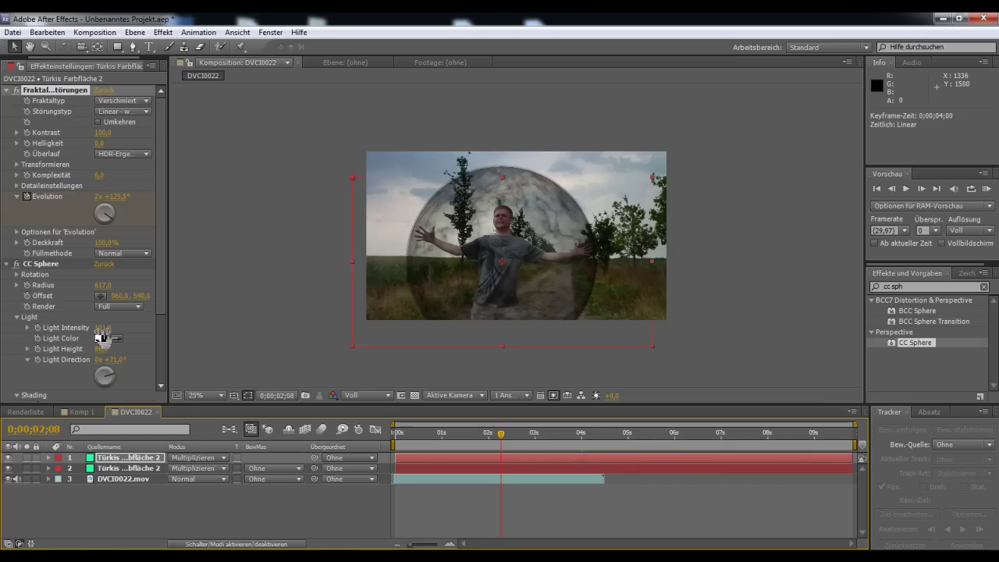
mouse_move(103, 329)
left_mouse_down()
mouse_move(158, 325)
mouse_move(154, 346)
left_mouse_up()
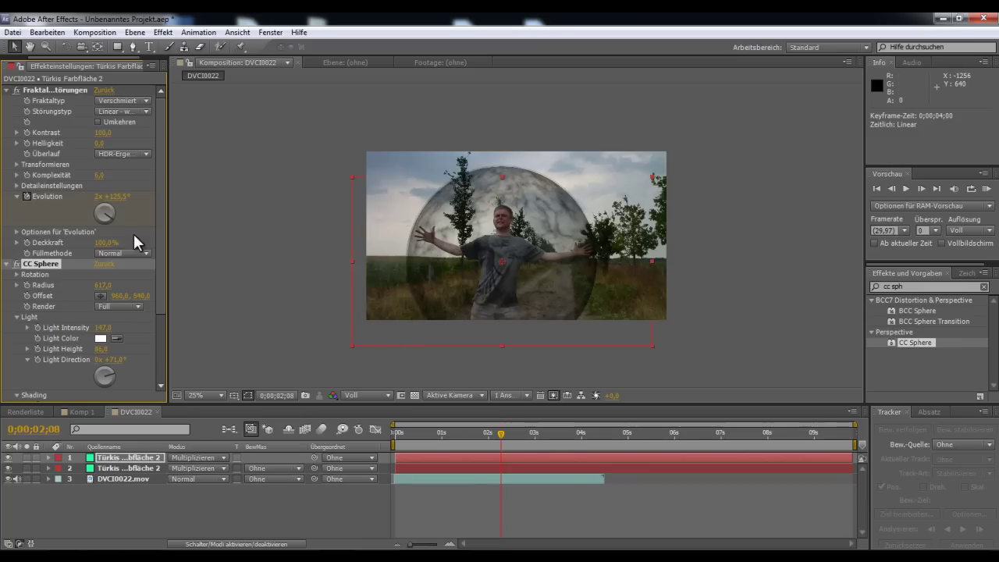
left_click_drag(464, 437, 532, 440)
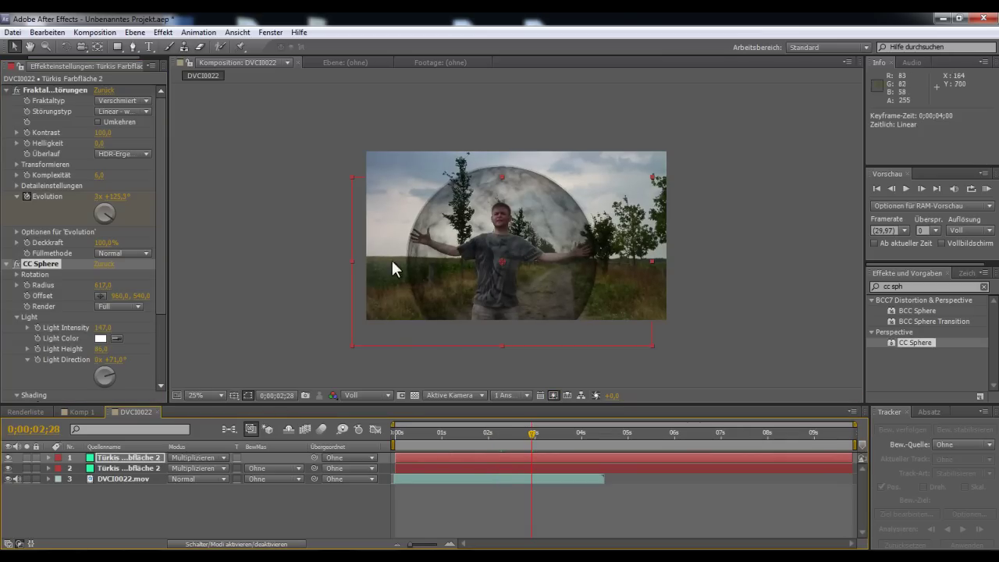
left_click(101, 467)
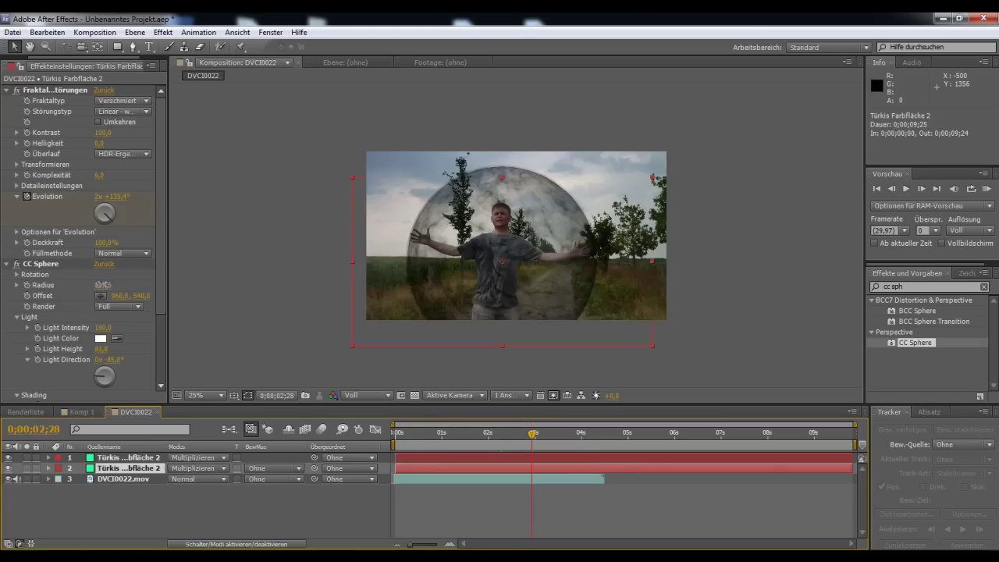
left_click_drag(101, 284, 119, 283)
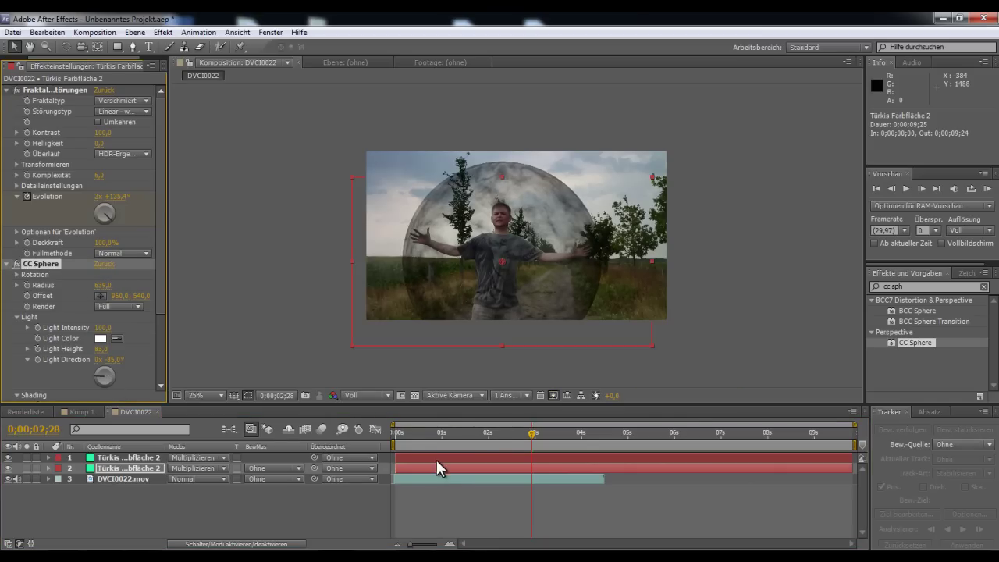
left_click_drag(531, 432, 503, 438)
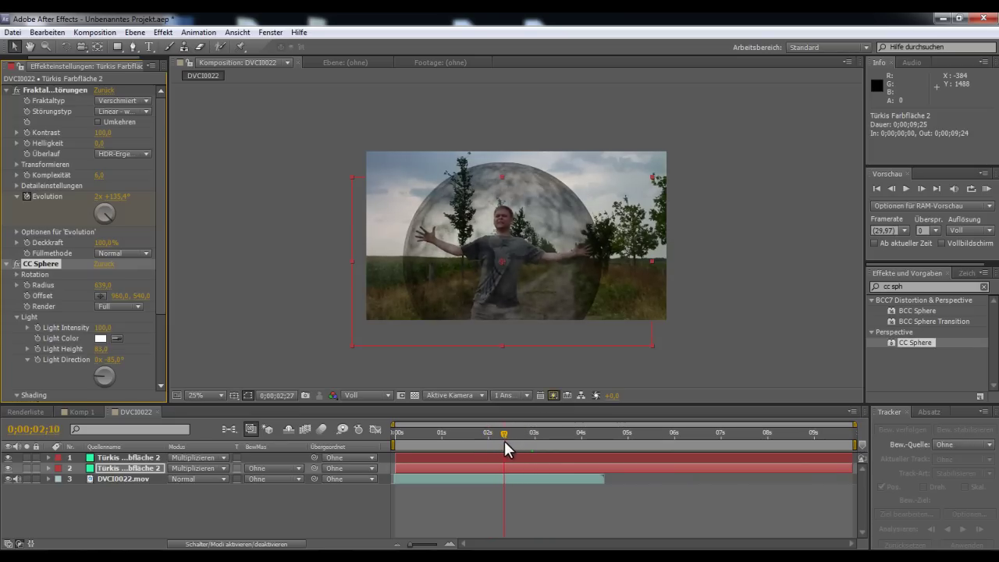
left_click_drag(504, 437, 511, 441)
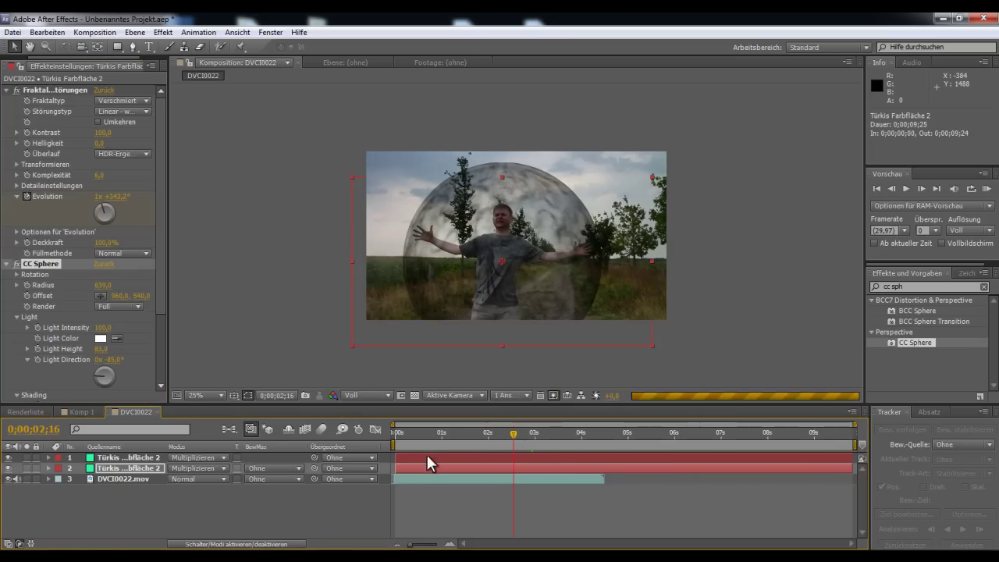
left_click_drag(450, 438, 427, 439)
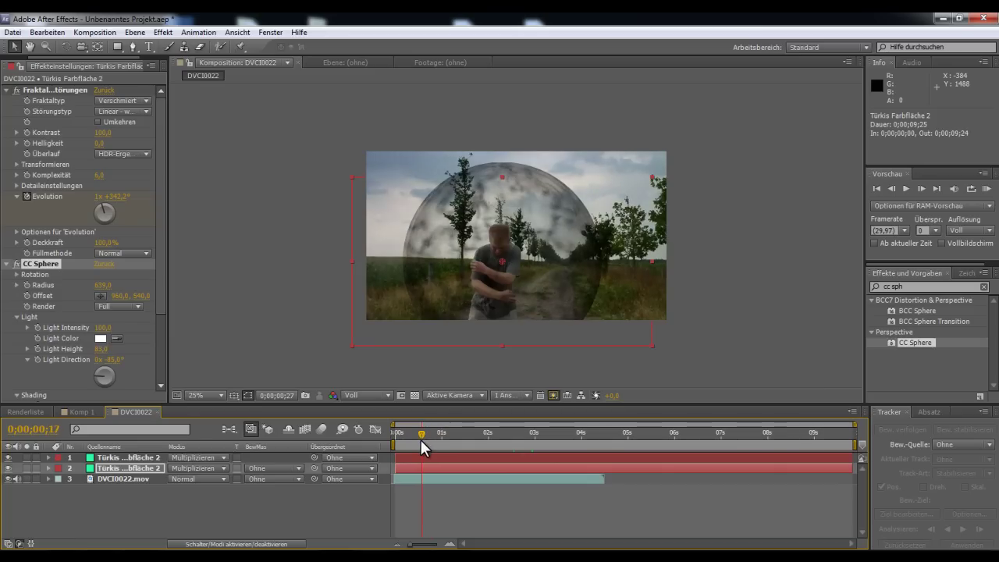
mouse_move(427, 437)
left_mouse_down()
mouse_move(496, 442)
mouse_move(433, 444)
mouse_move(455, 437)
left_mouse_up()
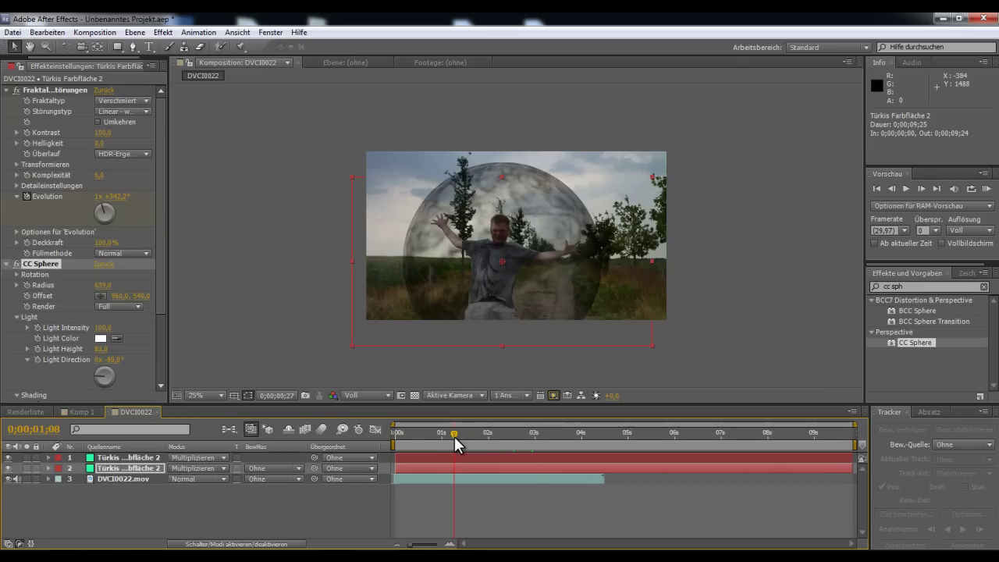
Select both sphere layers and add Position and Skalierung keyframes to layer 1 at 0;00;01;08.
left_click(117, 457, "ctrl")
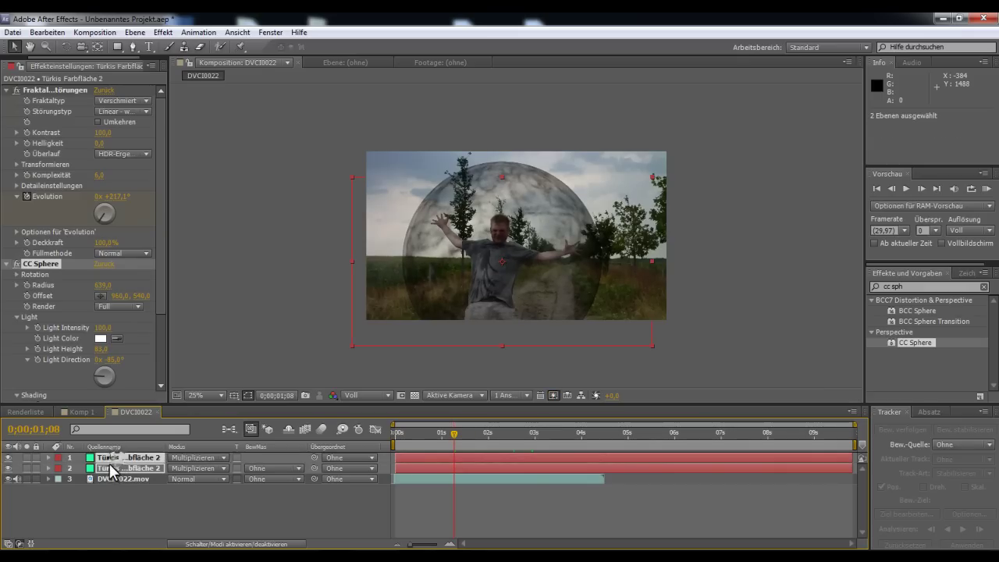
left_click(109, 468, "ctrl")
left_click(109, 468, "ctrl")
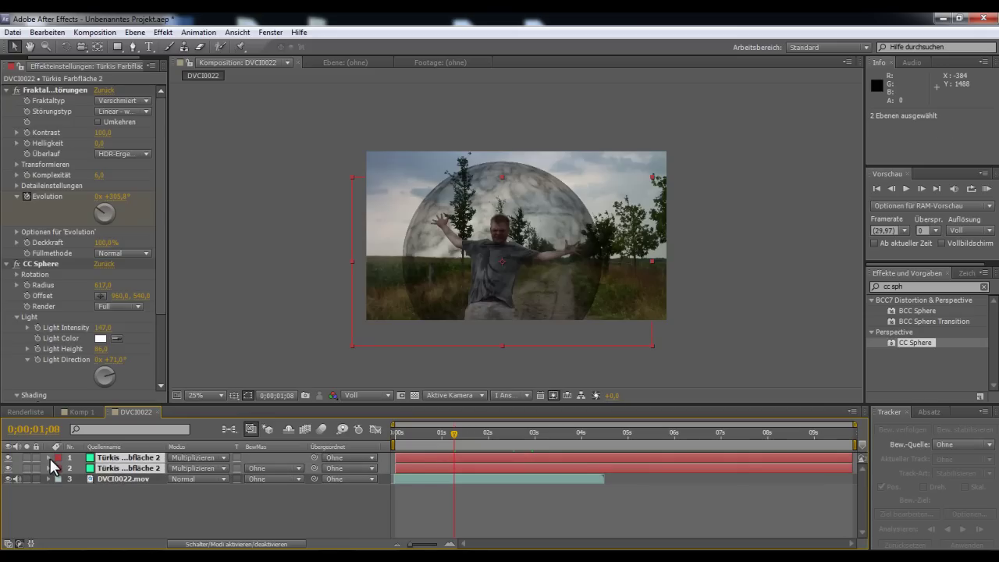
left_click(48, 458)
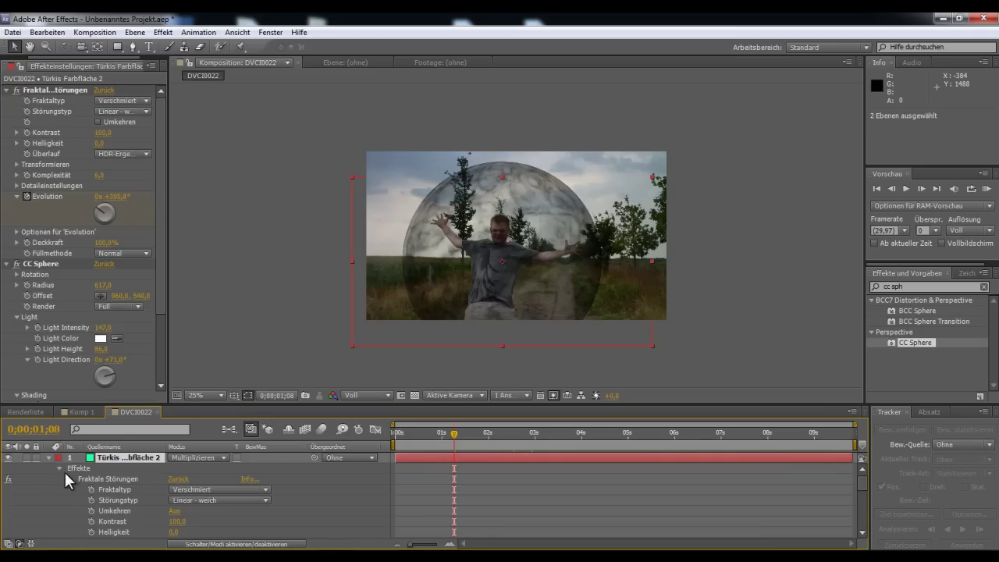
left_click(59, 467)
left_click(58, 500)
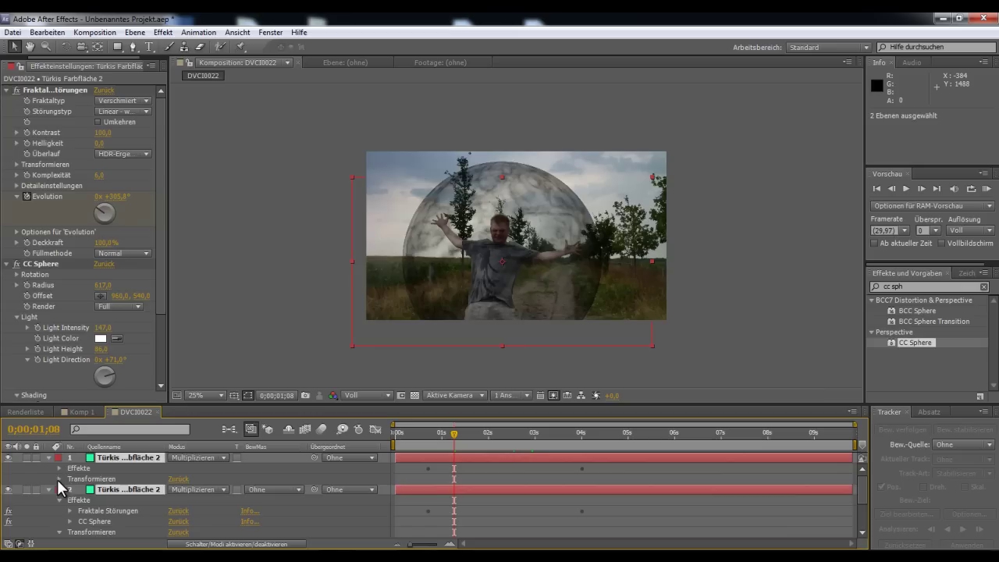
left_click(59, 479)
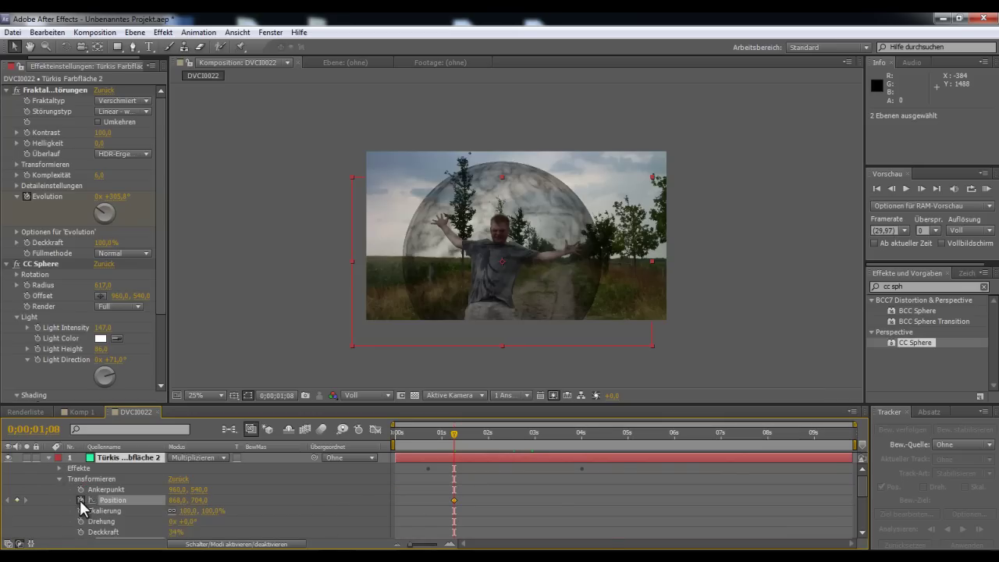
left_click(80, 500)
left_click(79, 511)
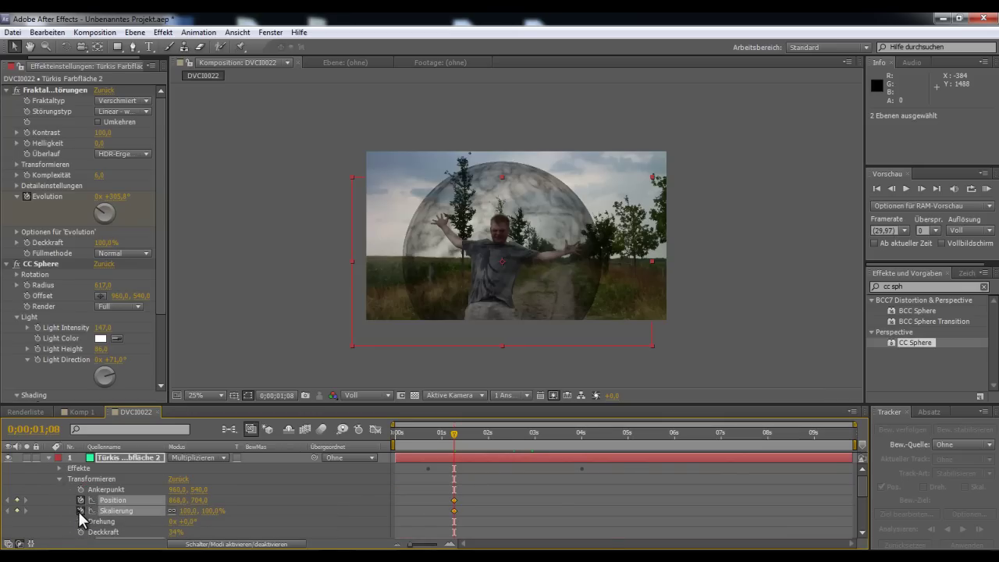
scroll(102, 499, "down", 1)
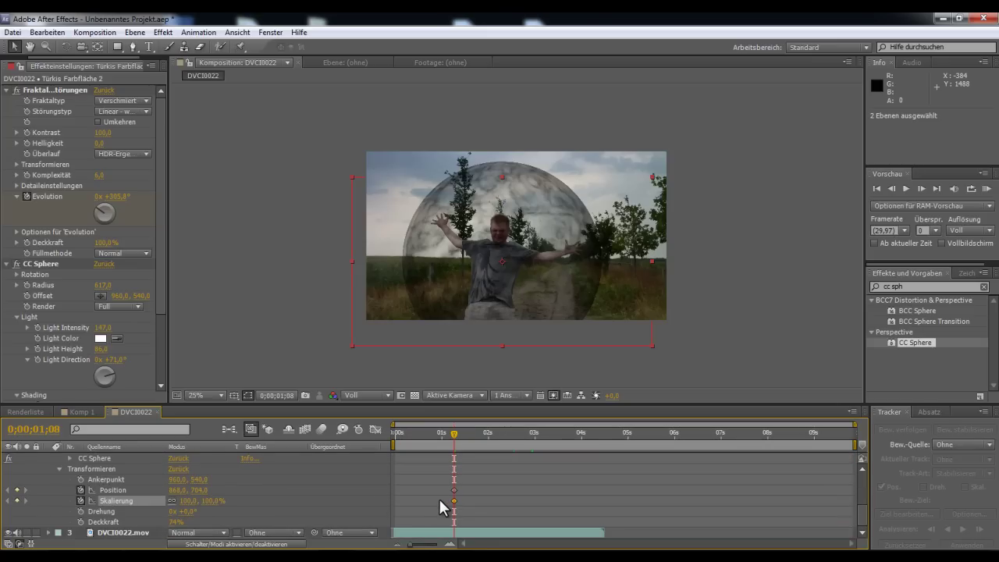
scroll(437, 496, "up", 1)
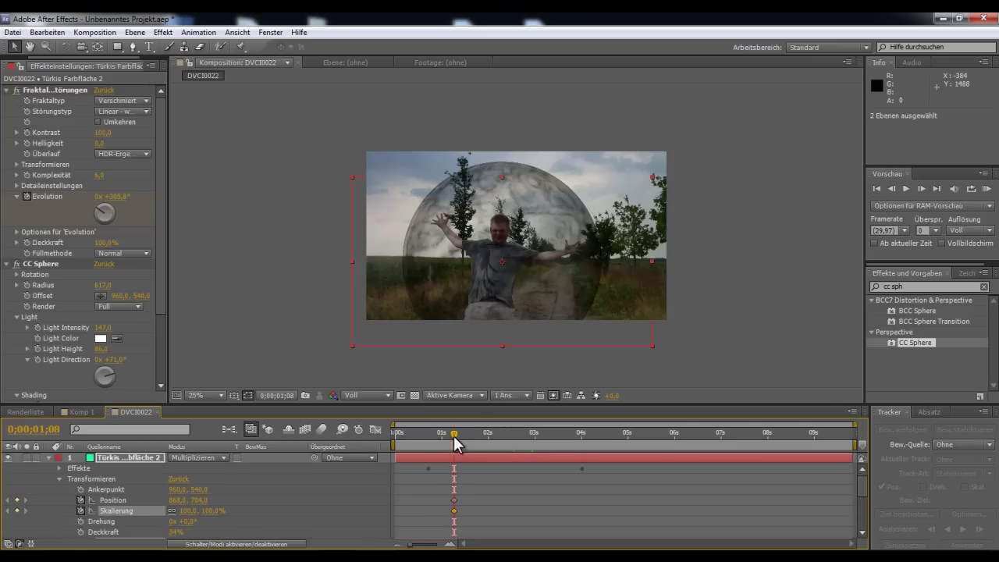
At 0;00;00;29, scale the top sphere to 3% and move it to 798, 972 on the man's head.
left_click_drag(454, 442, 437, 440)
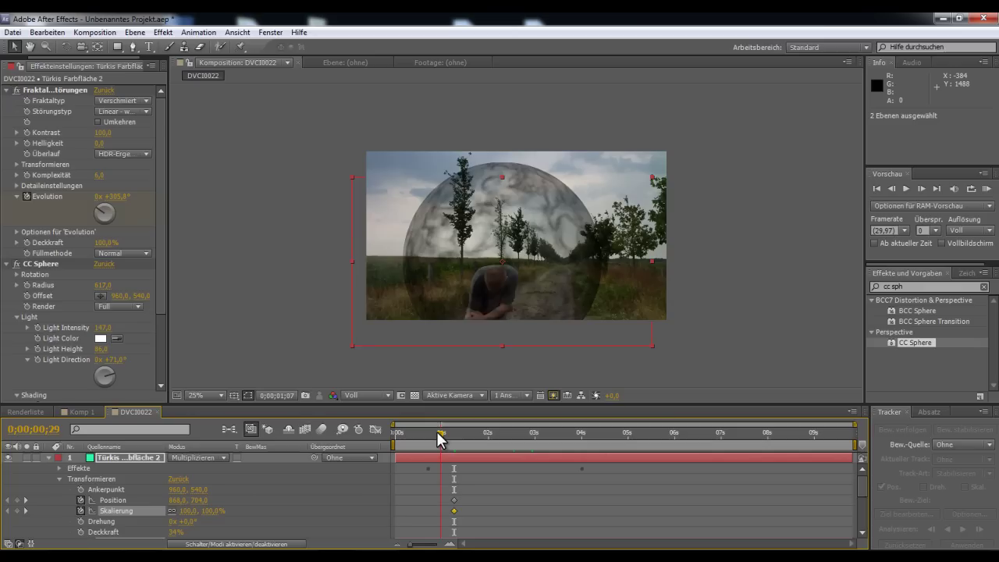
left_click_drag(436, 432, 441, 432)
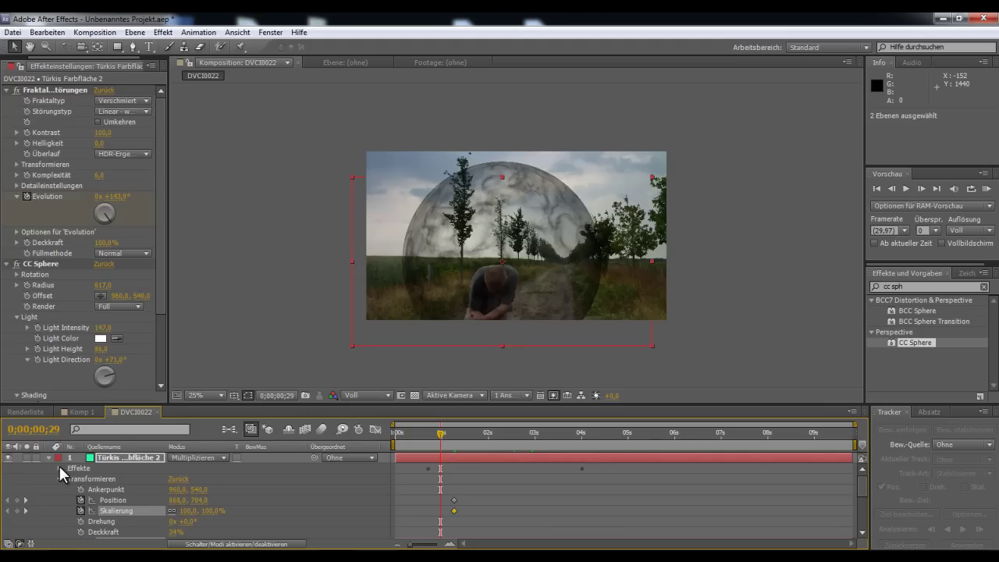
left_click_drag(211, 517, 156, 511)
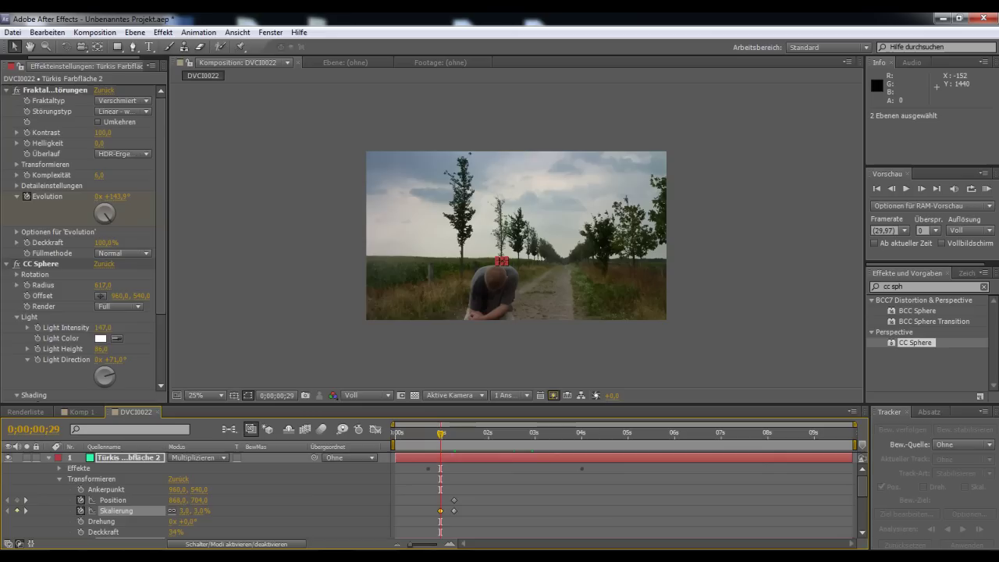
mouse_move(199, 501)
left_mouse_down()
mouse_move(439, 460)
mouse_move(399, 463)
left_mouse_up()
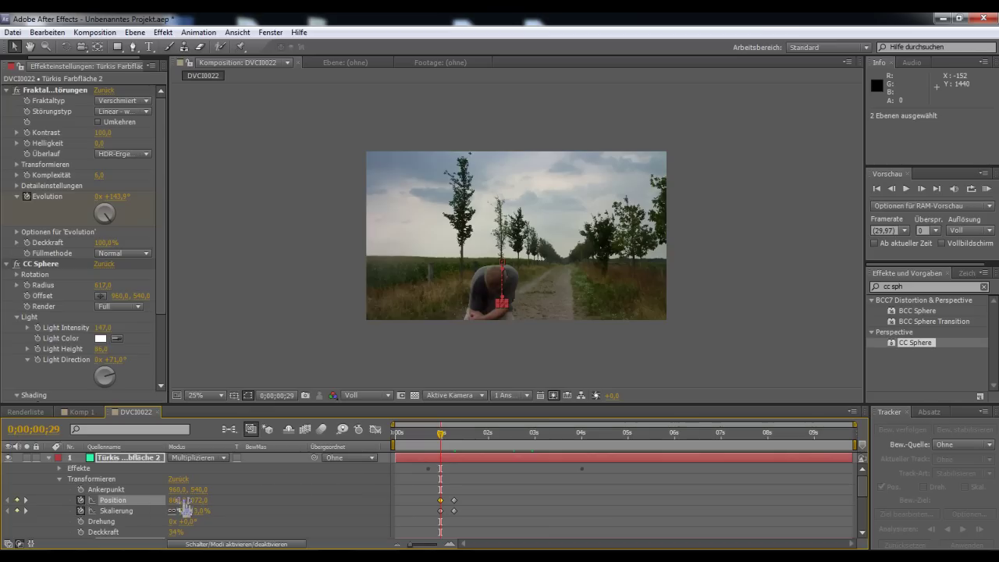
left_click_drag(176, 507, 129, 506)
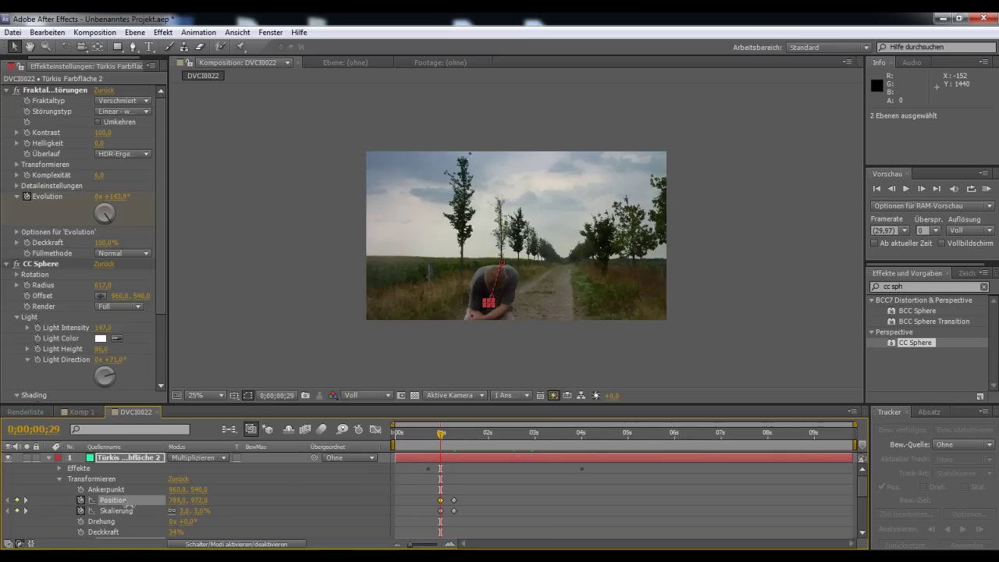
left_click_drag(441, 432, 455, 444)
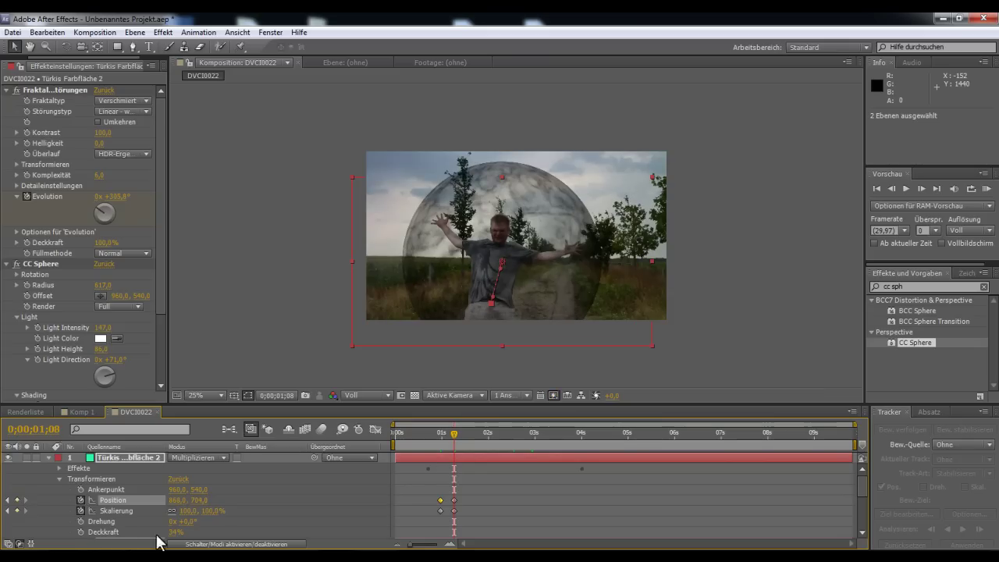
Keyframe Deckkraft at 0;00;01;08 and set it to 0% at 0;00;00;29 for a fade-in.
left_click(80, 532)
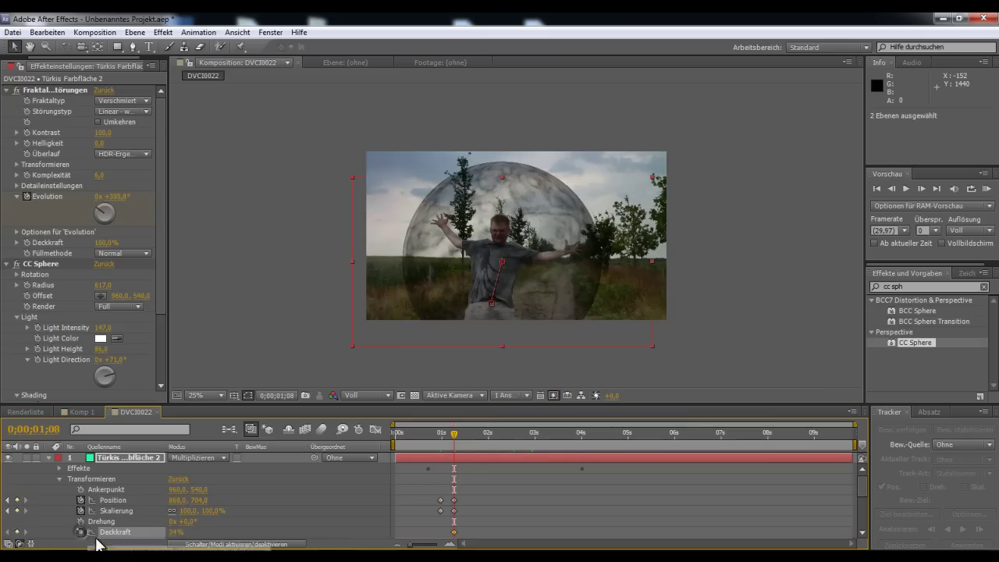
scroll(241, 498, "down", 2)
scroll(241, 498, "up", 4)
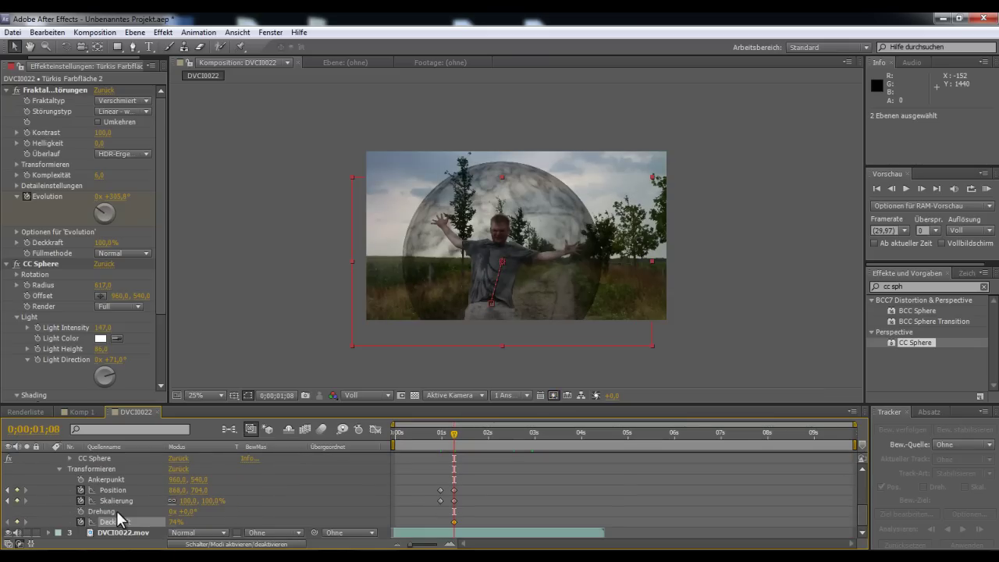
scroll(286, 485, "up", 1)
left_click_drag(452, 432, 437, 432)
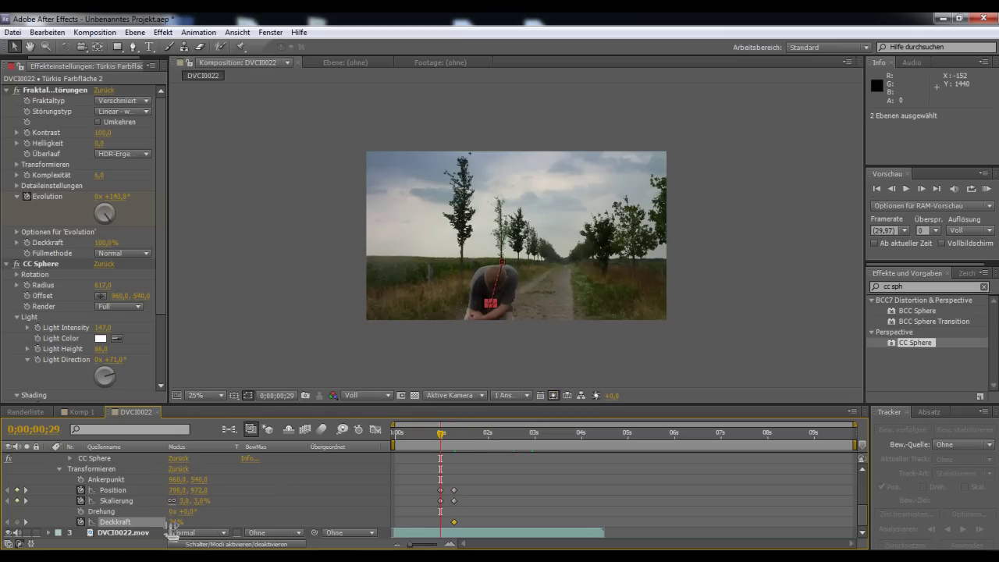
scroll(103, 519, "up", 2)
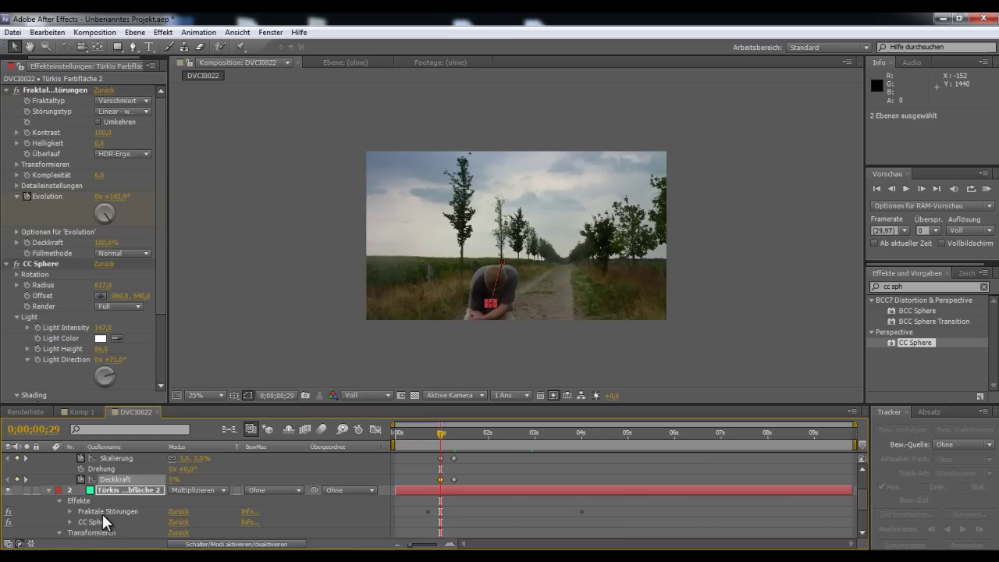
scroll(102, 520, "up", 2)
mouse_move(441, 434)
left_mouse_down()
mouse_move(468, 449)
mouse_move(458, 443)
left_mouse_up()
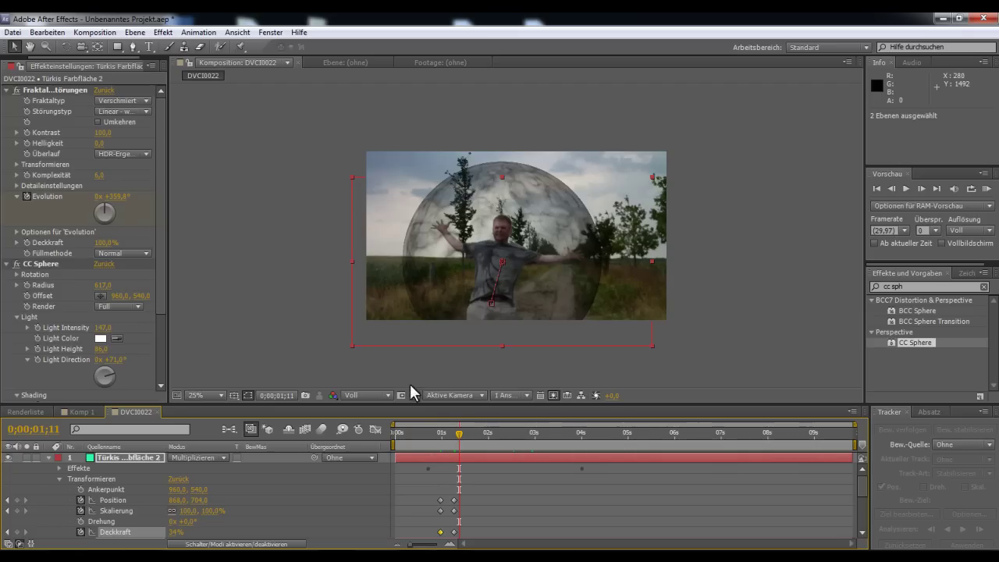
Delete the top sphere's Position, Skalierung and Deckkraft keyframes so its transform stays static.
left_click_drag(461, 442, 455, 442)
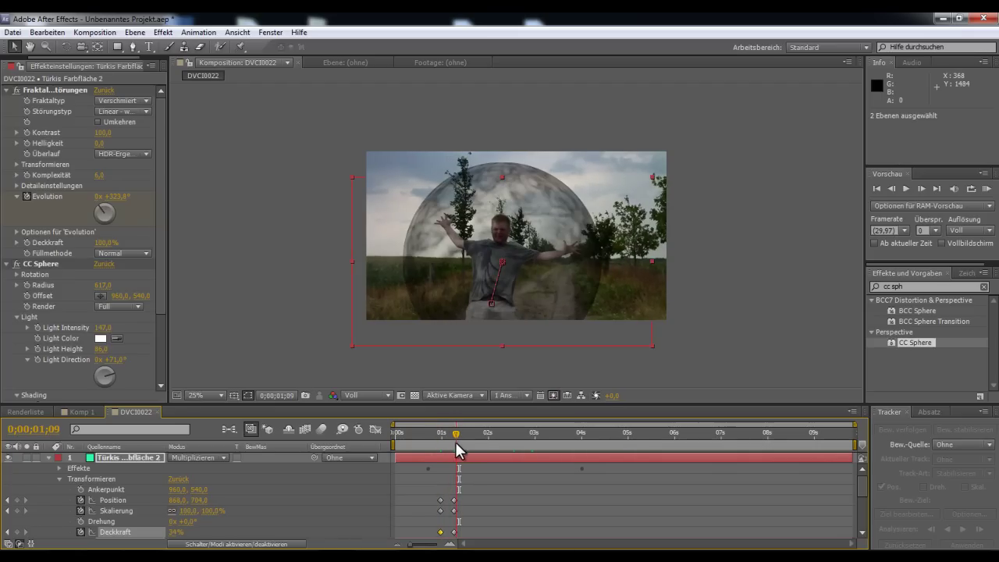
left_click_drag(455, 441, 455, 442)
left_click_drag(412, 494, 468, 545)
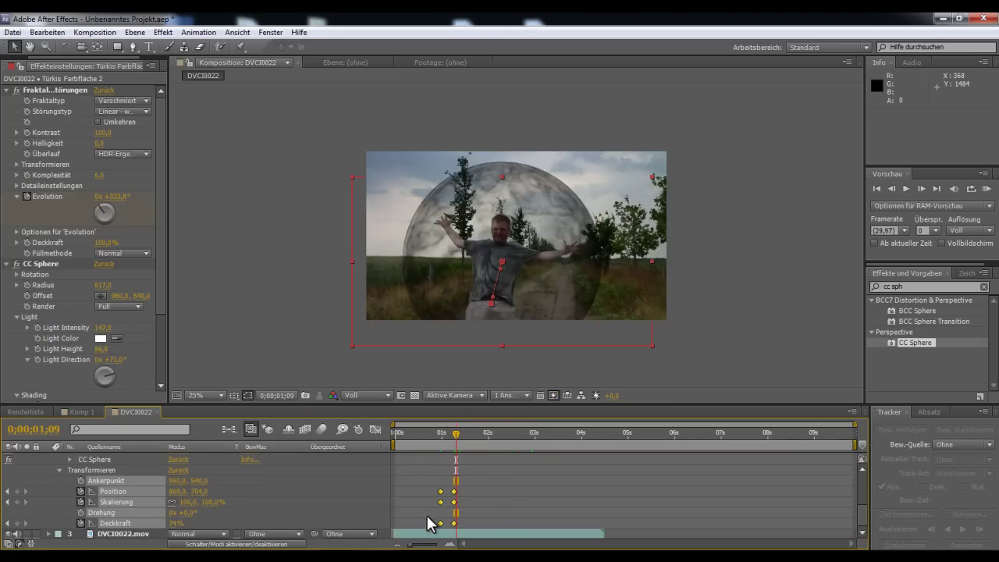
key("Delete")
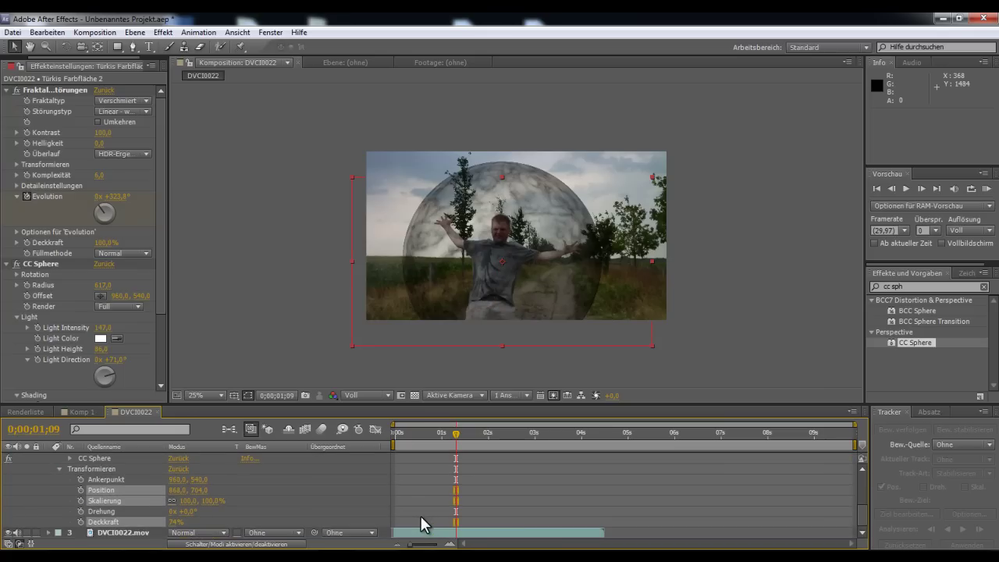
scroll(420, 516, "up", 1)
scroll(422, 513, "up", 1)
scroll(421, 507, "up", 1)
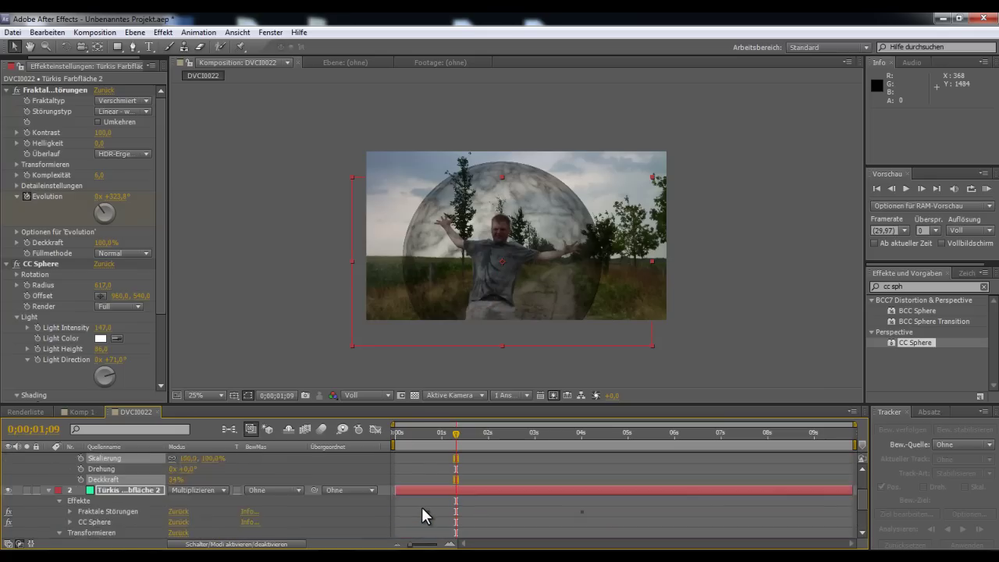
scroll(421, 516, "up", 1)
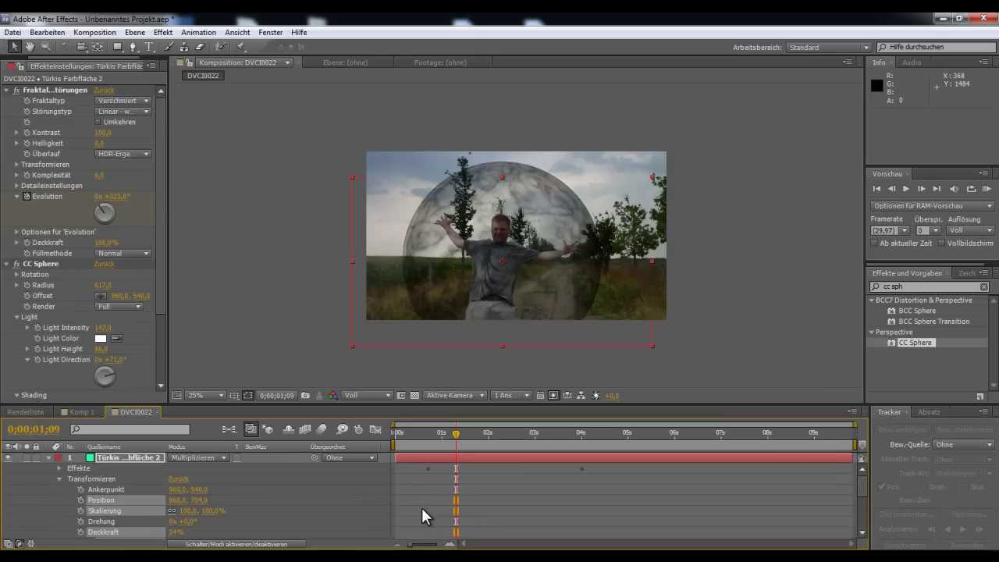
left_click(423, 465)
left_click(35, 264)
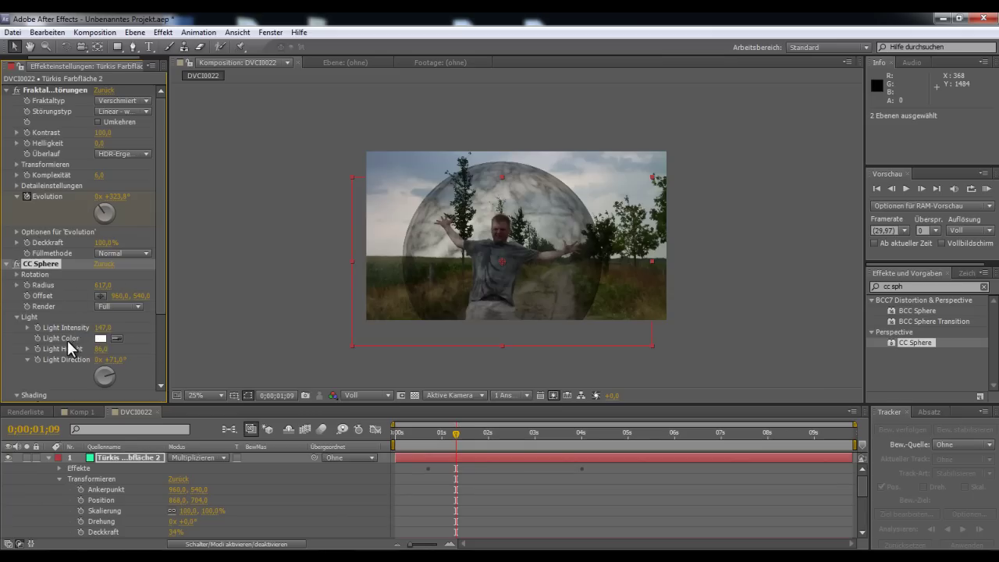
Reveal the first sphere's CC Sphere Light properties in layer 1's timeline.
left_click(59, 469)
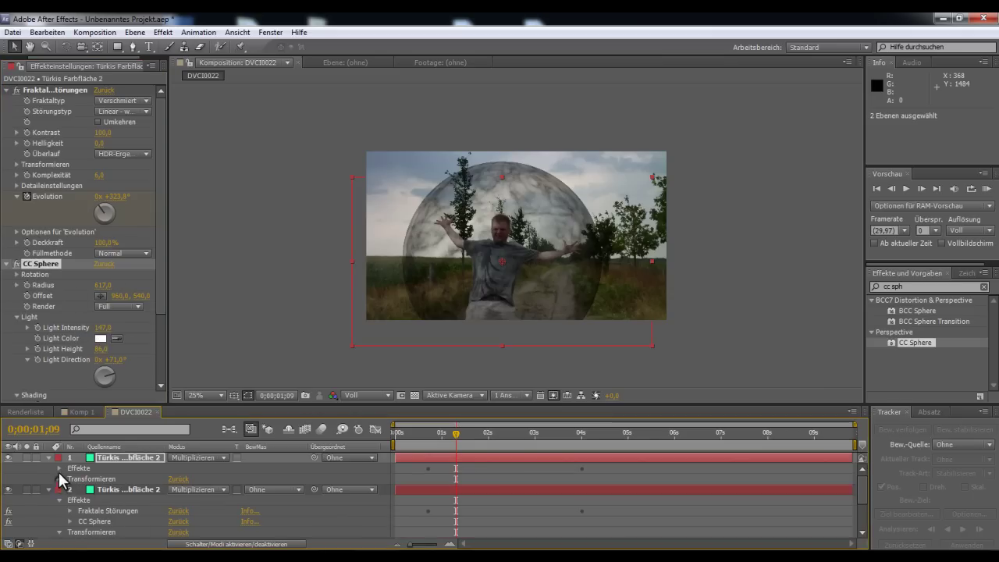
left_click(67, 477)
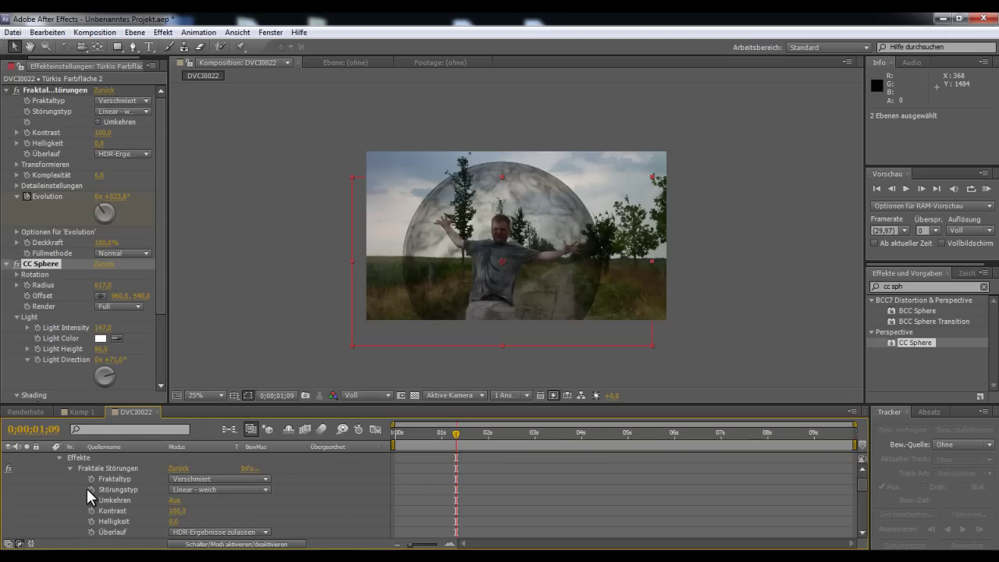
scroll(86, 521, "down", 3)
scroll(73, 511, "down", 3)
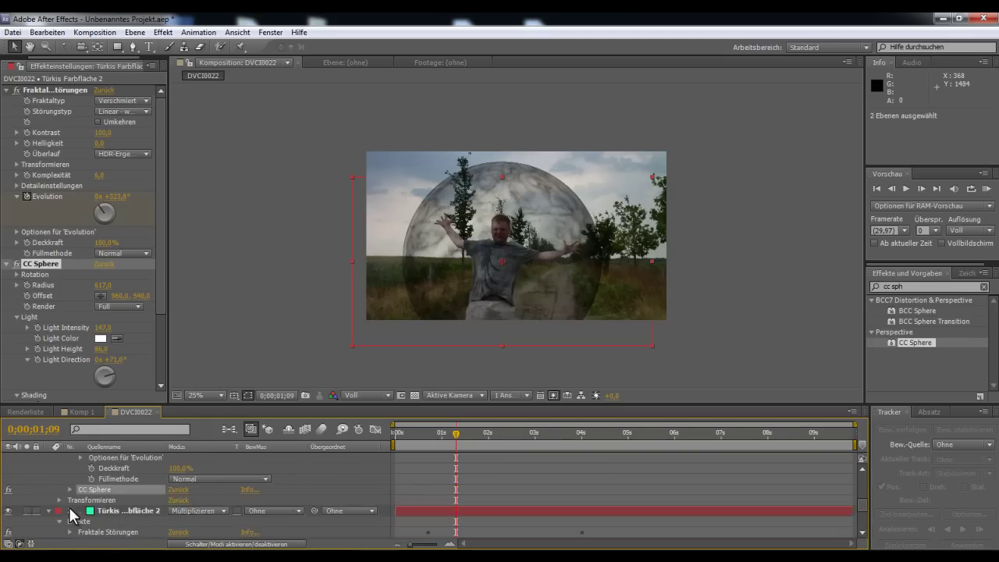
scroll(71, 499, "down", 2)
left_click(70, 457)
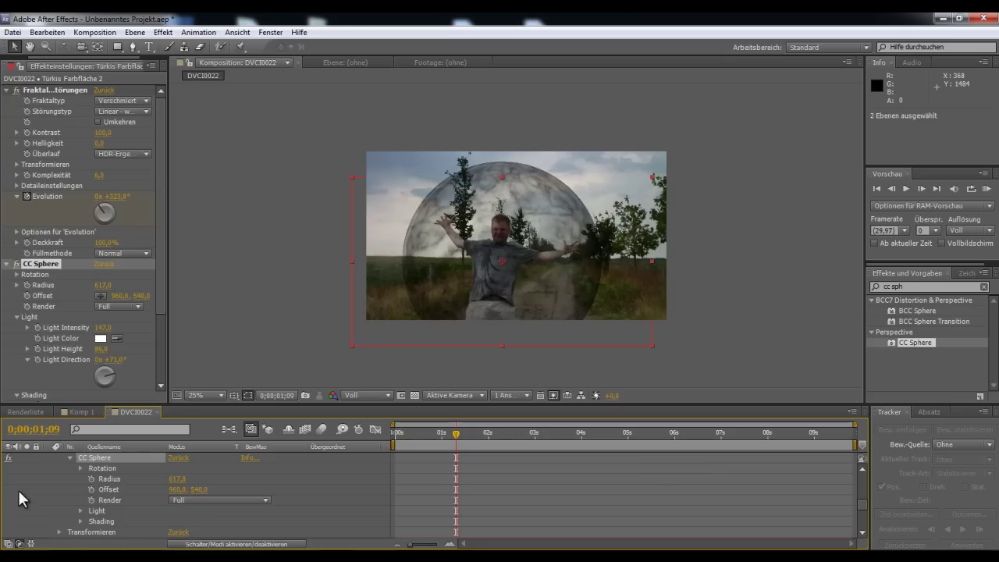
scroll(87, 491, "down", 1)
left_click(81, 479)
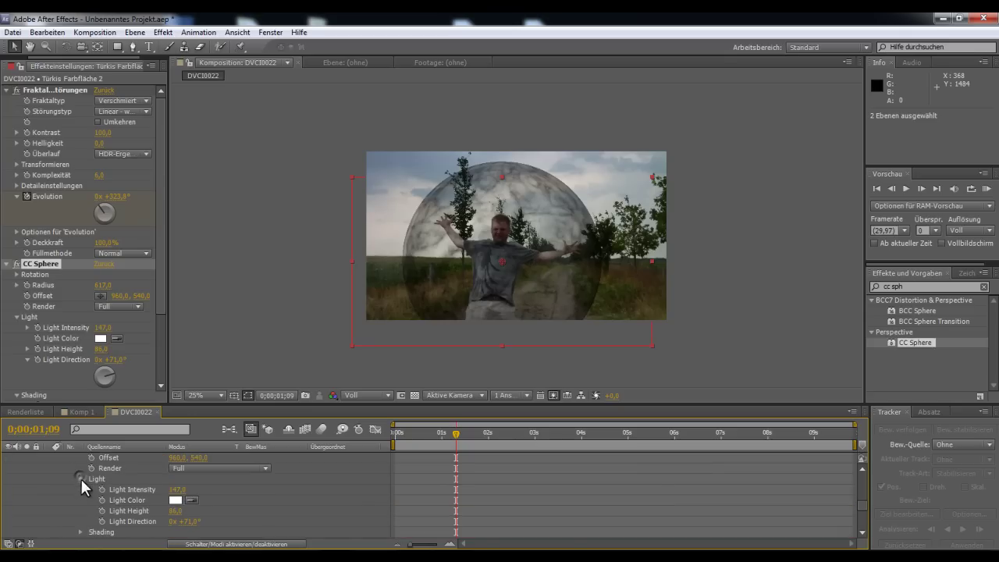
Keyframe Light Intensity, Height and Direction, then raise Height and Intensity at an earlier frame.
left_click(103, 488)
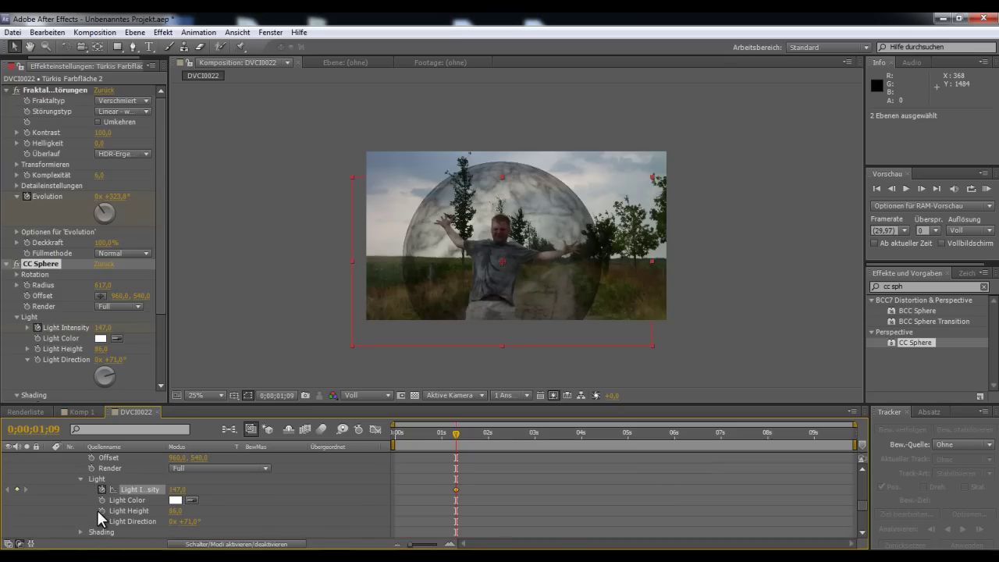
left_click(101, 510)
left_click(101, 521)
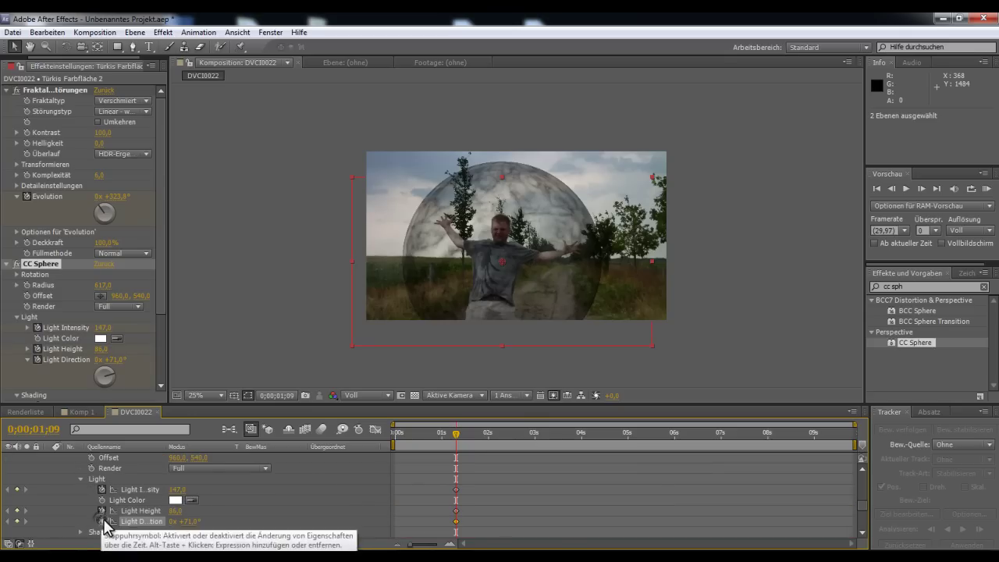
left_click_drag(456, 434, 441, 439)
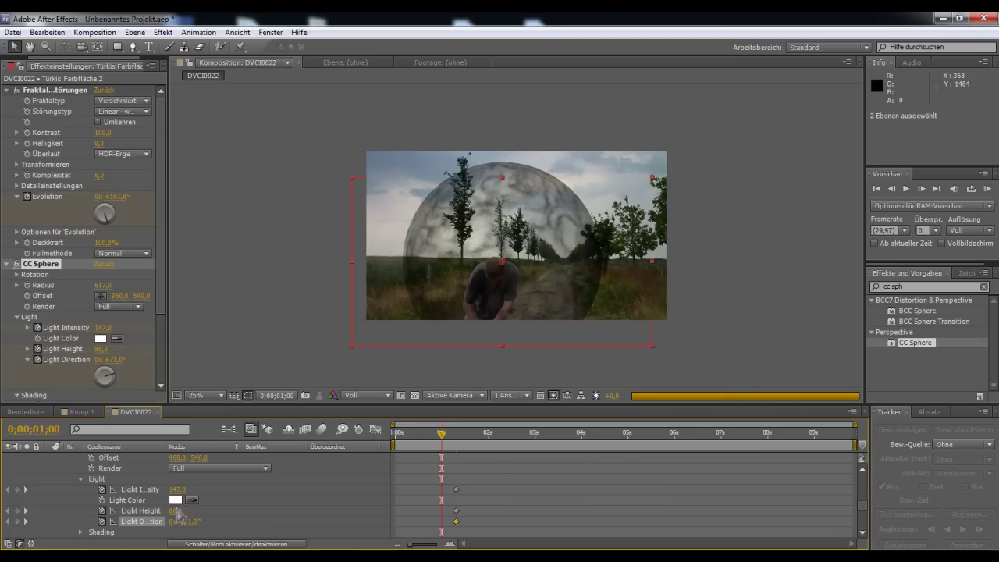
left_click_drag(175, 510, 194, 511)
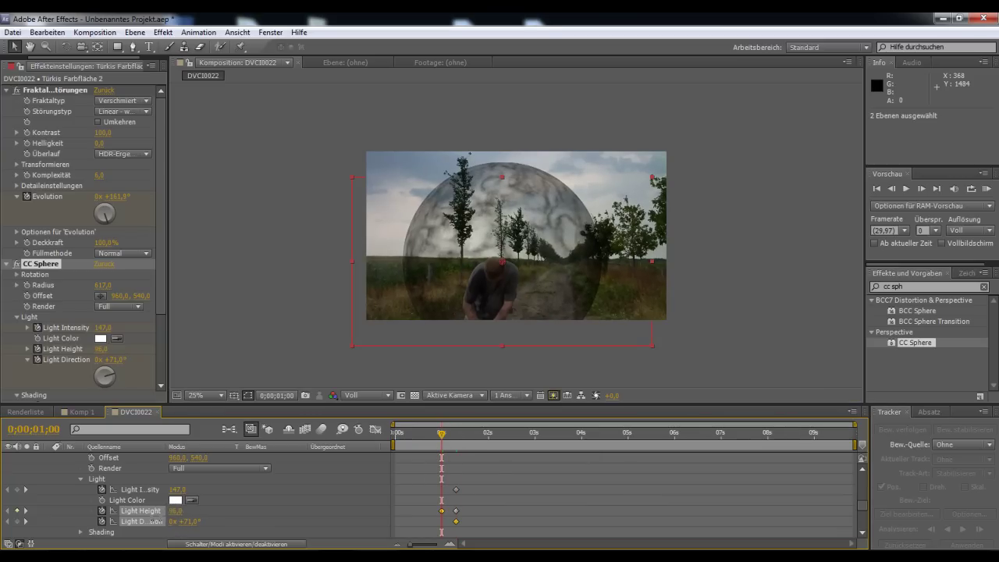
key("ctrl+shift+z")
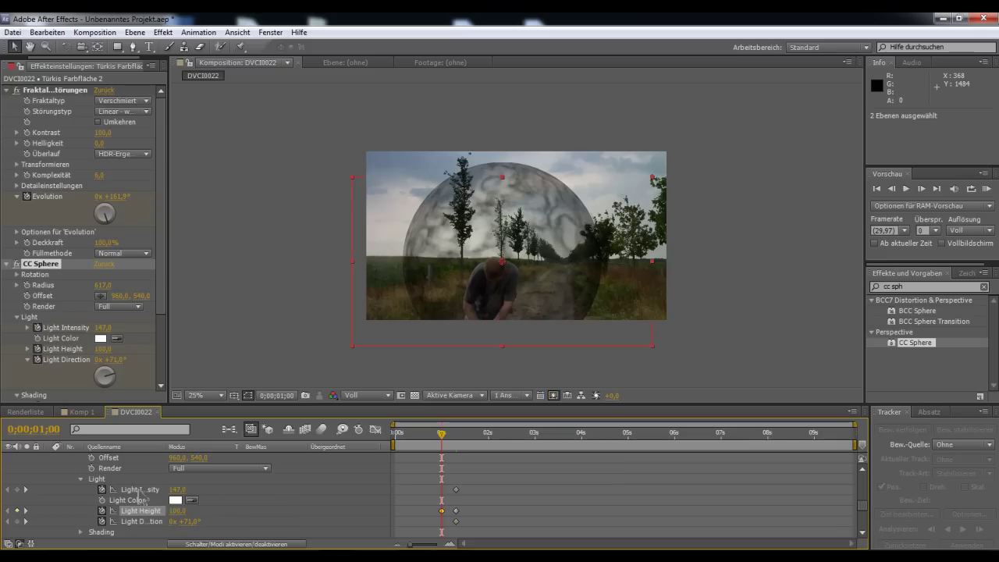
left_click_drag(178, 490, 313, 485)
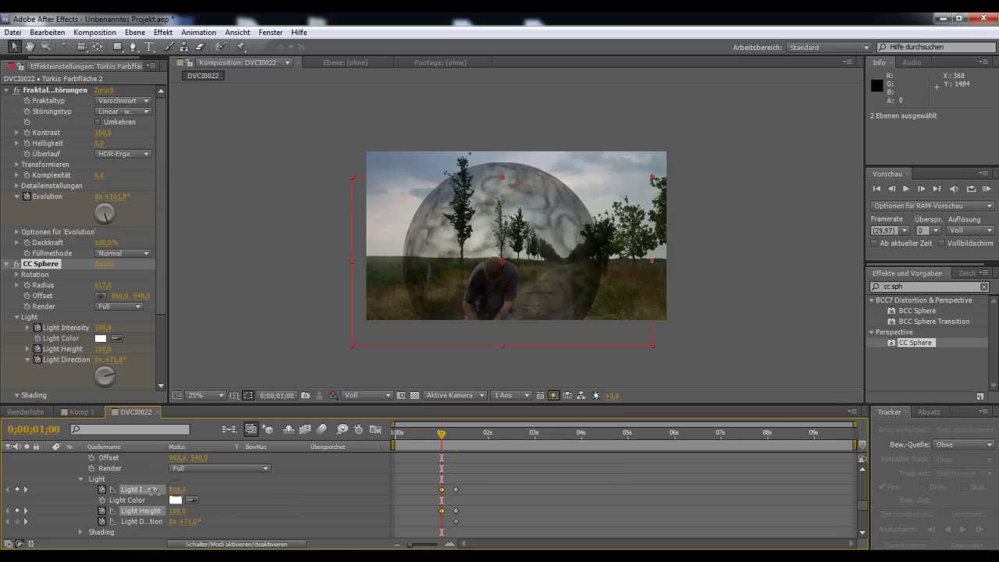
left_click(141, 511, "ctrl")
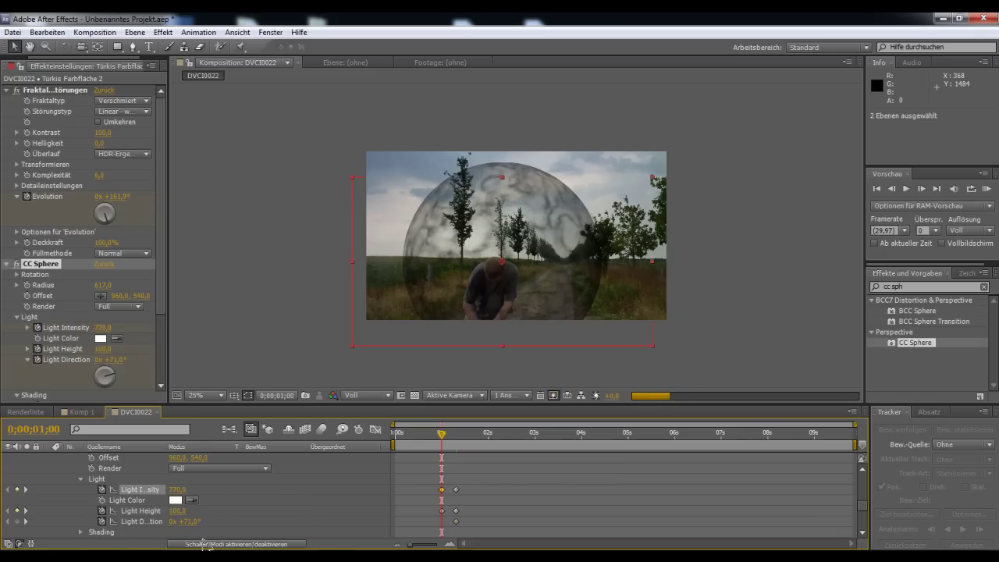
Move the current time to frame 01;09.
scroll(141, 501, "down", 3)
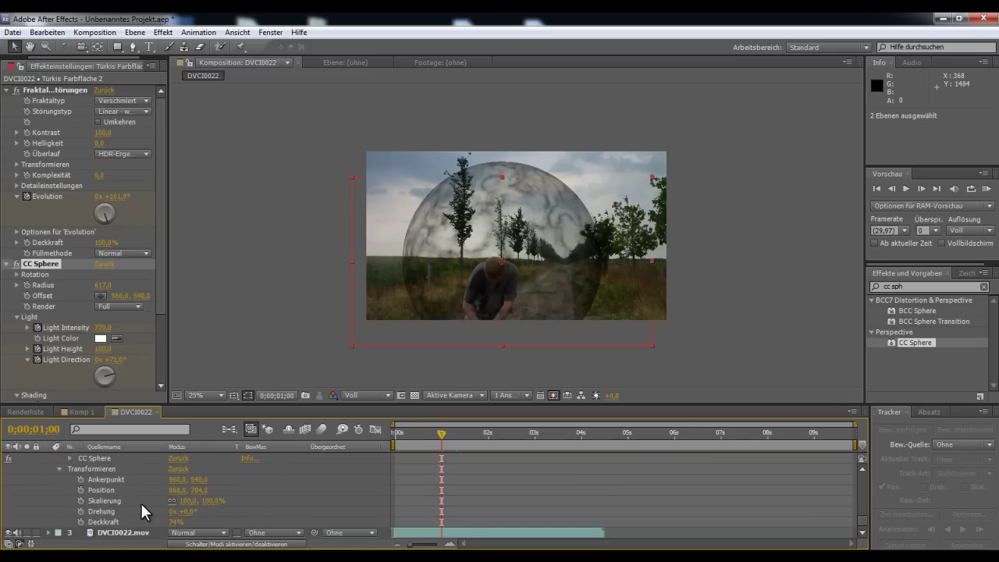
scroll(444, 464, "up", 3)
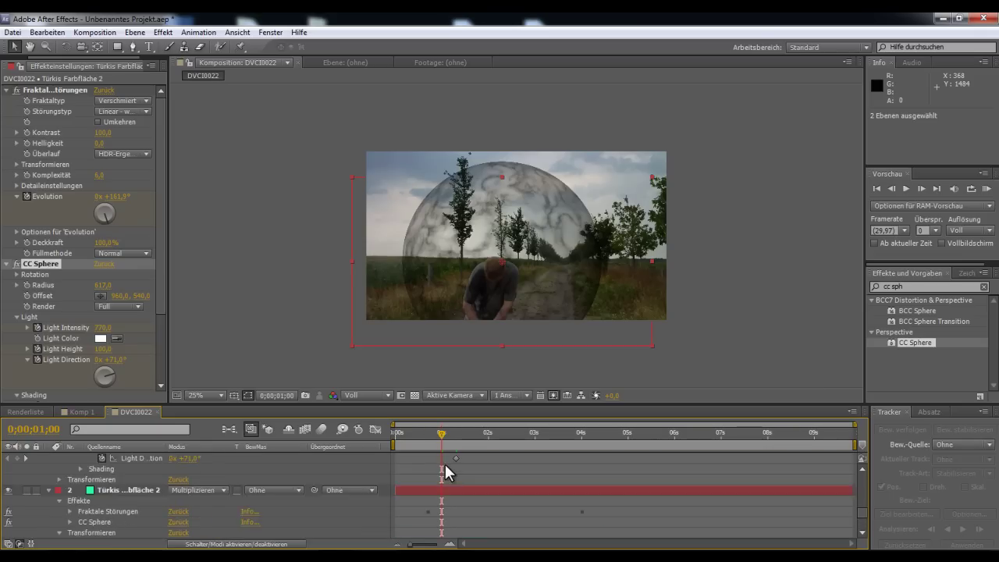
scroll(448, 453, "up", 1)
left_click(457, 437)
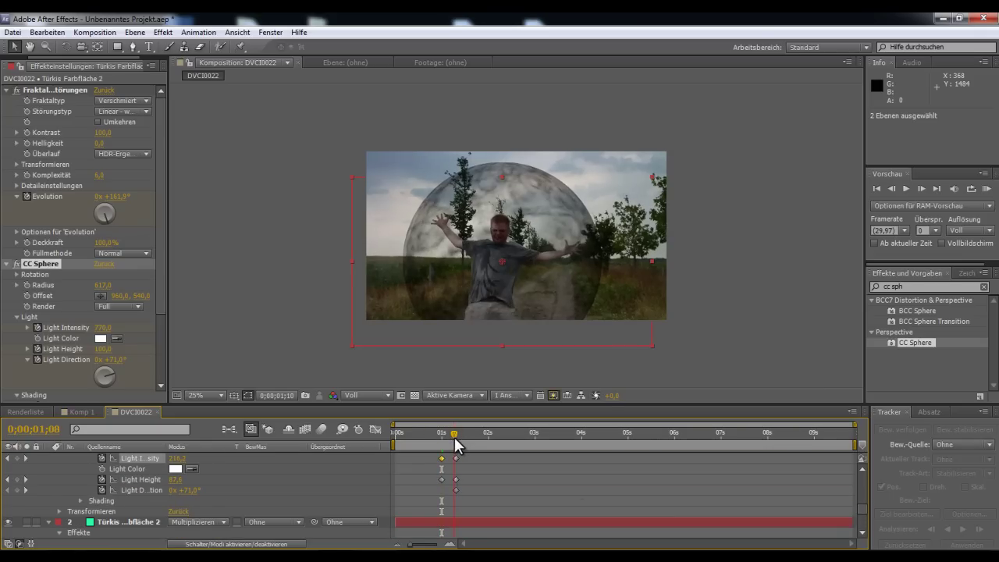
left_click(455, 436)
scroll(362, 509, "down", 3)
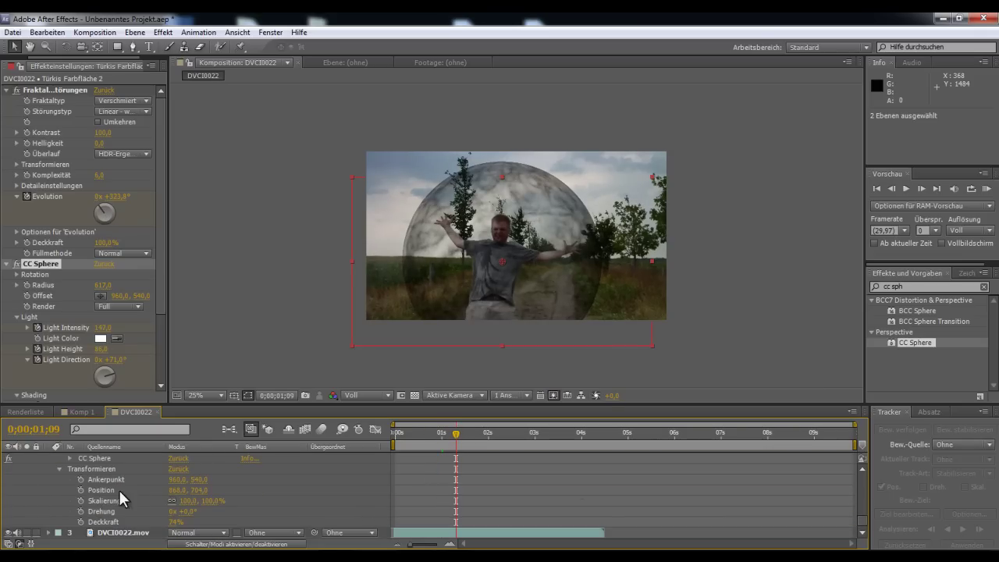
scroll(46, 474, "up", 2)
scroll(46, 474, "down", 2)
scroll(46, 475, "up", 1)
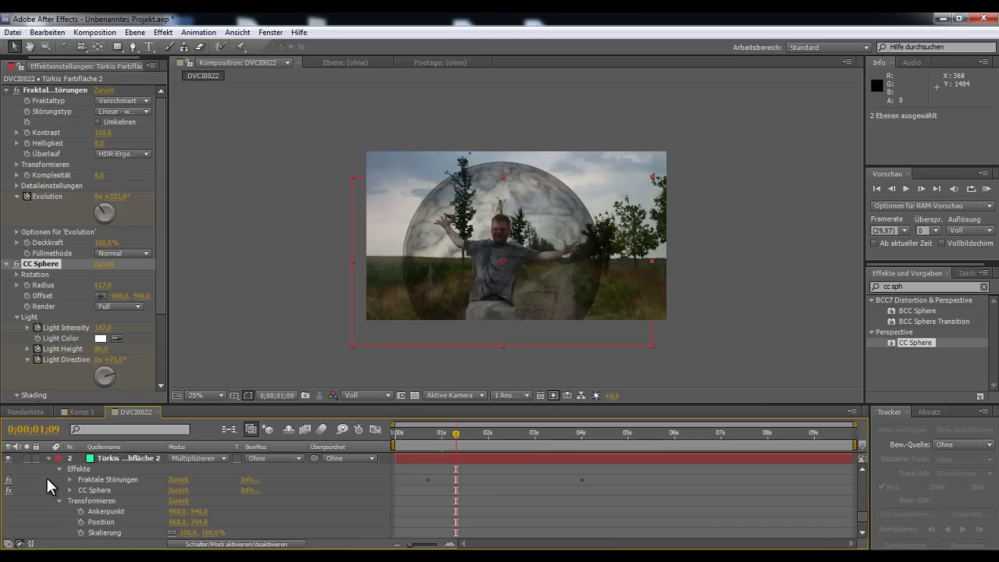
On the other sphere, start keyframes for CC Sphere Light Intensity, Height and Direction.
left_click(69, 490)
scroll(70, 488, "down", 2)
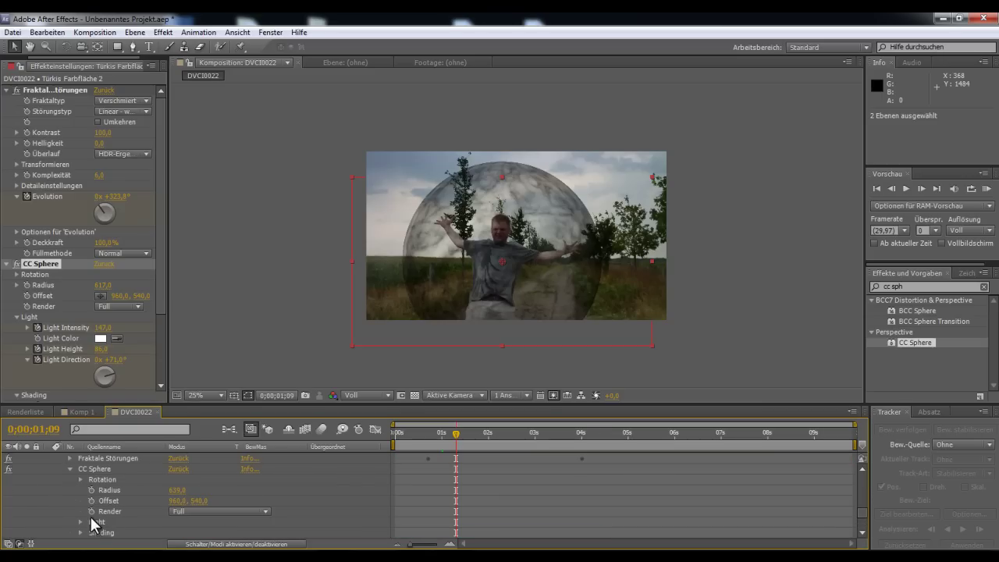
scroll(83, 520, "down", 3)
left_click(102, 501)
left_click(102, 522)
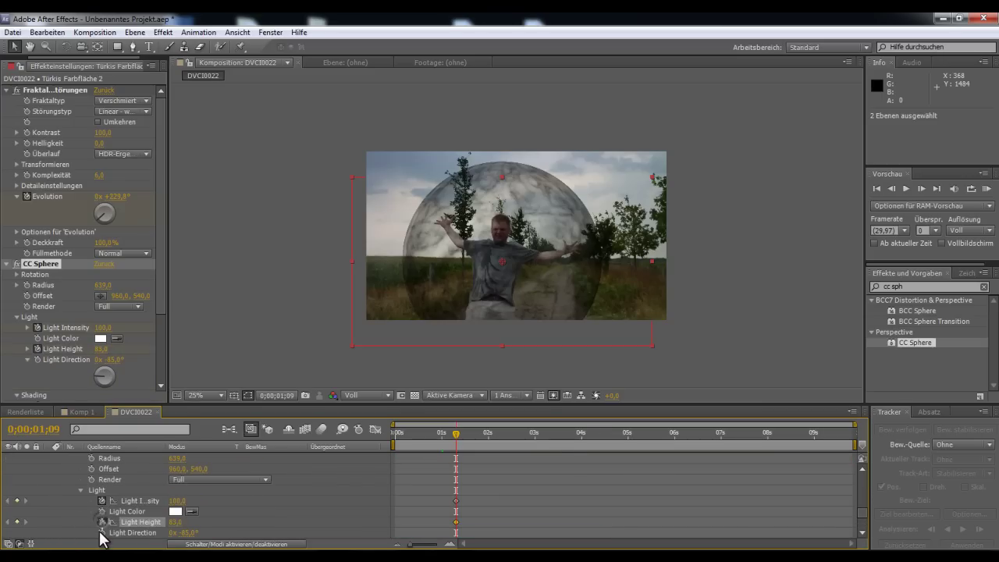
left_click(101, 532)
At an earlier frame, raise that sphere's Light Height to 100.
scroll(413, 487, "down", 3)
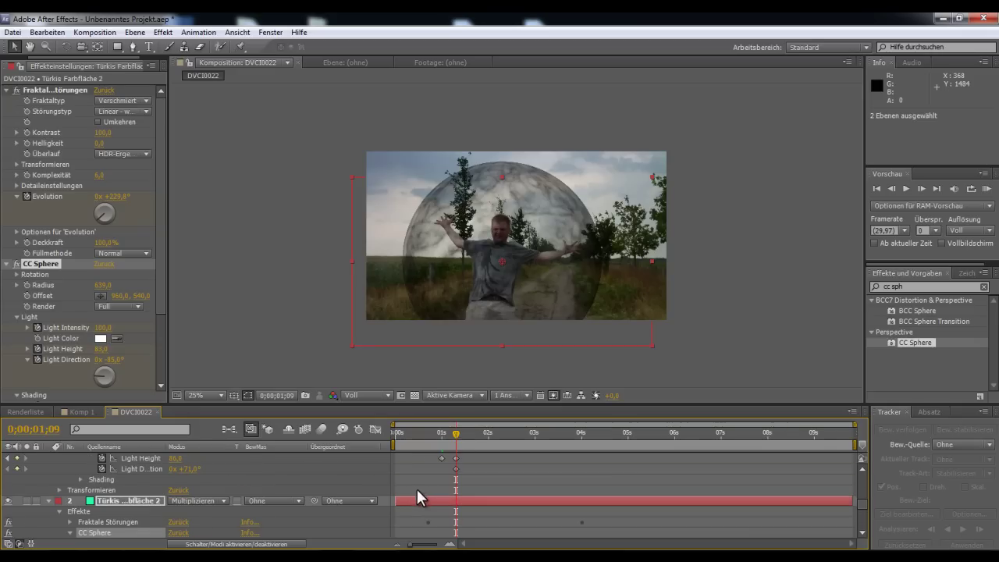
left_click_drag(457, 441, 439, 446)
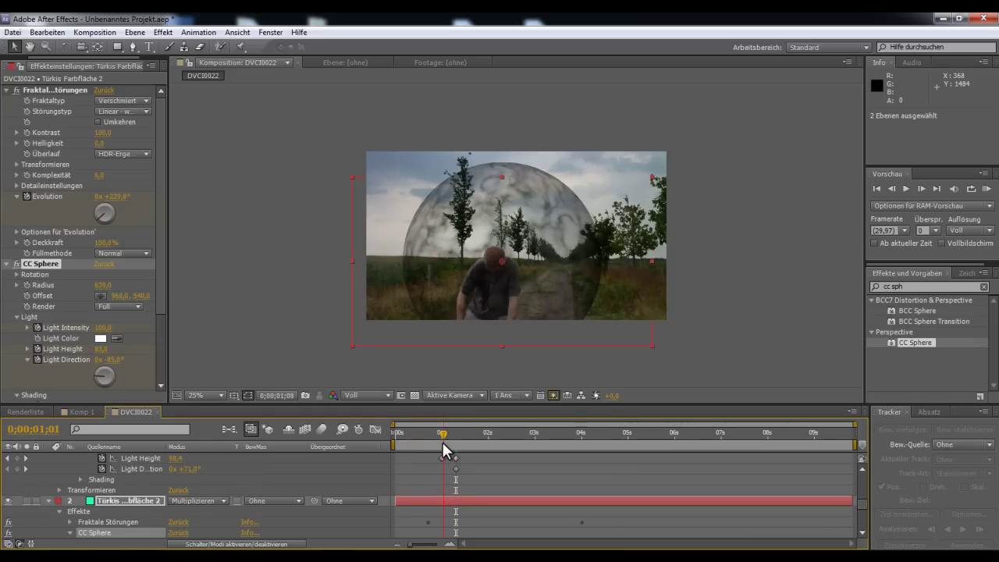
scroll(364, 520, "down", 1)
scroll(364, 521, "down", 1)
scroll(178, 493, "down", 1)
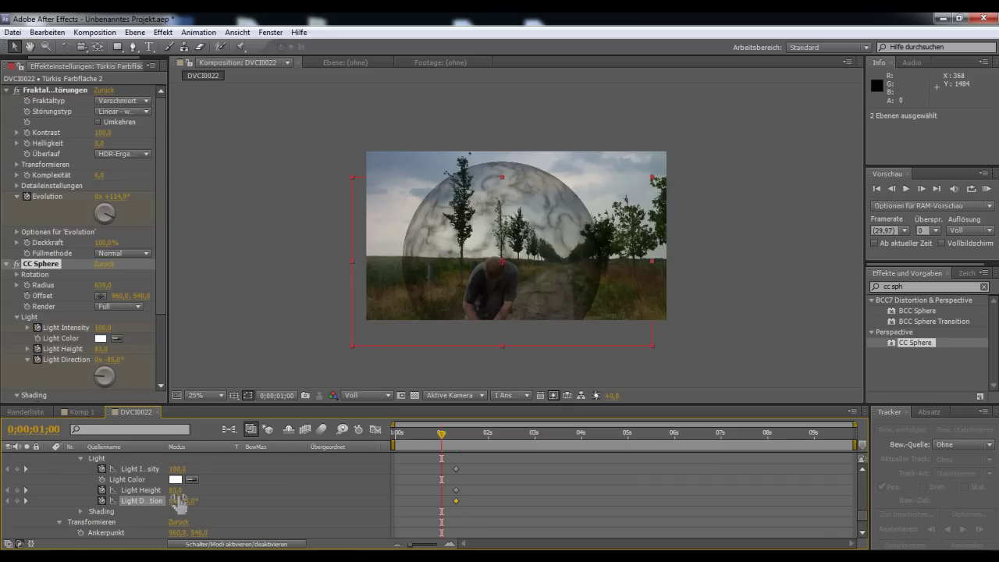
mouse_move(178, 490)
left_mouse_down()
mouse_move(296, 488)
mouse_move(281, 489)
left_mouse_up()
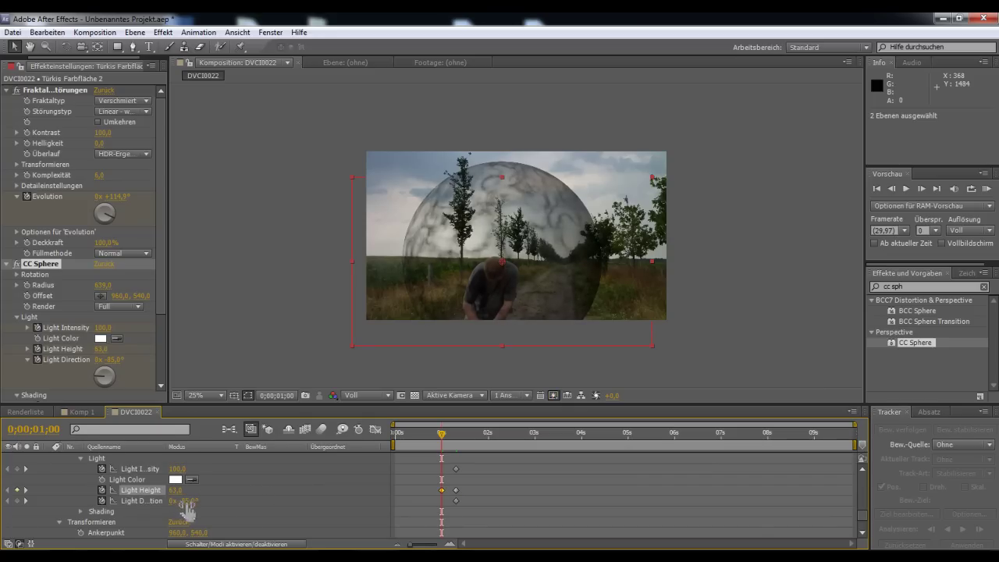
Set the sphere's Light Intensity to 1000 and Light Direction to -80°, then reveal Shading.
mouse_move(175, 468)
left_mouse_down()
mouse_move(154, 470)
mouse_move(645, 451)
mouse_move(591, 457)
left_mouse_up()
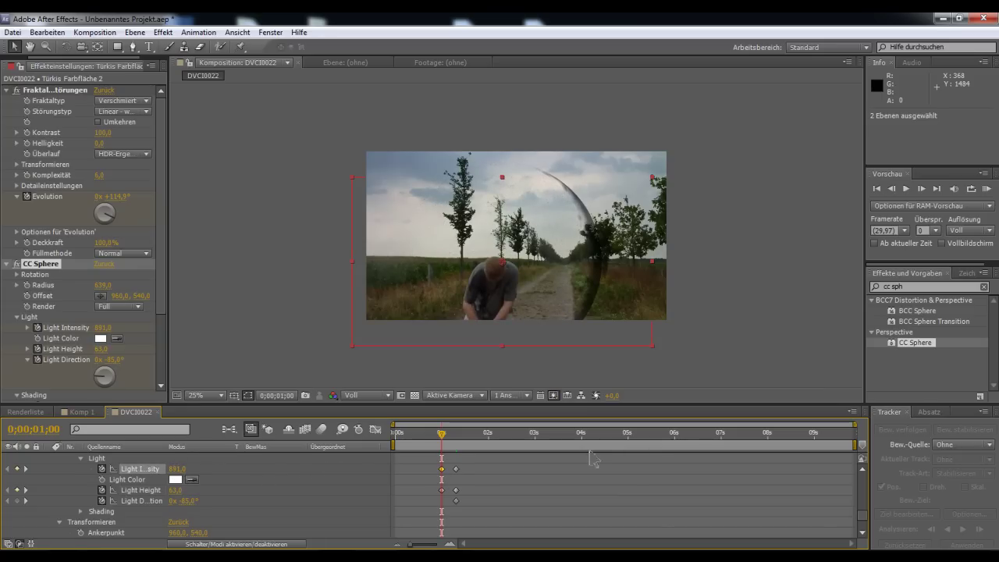
left_click_drag(178, 469, 312, 481)
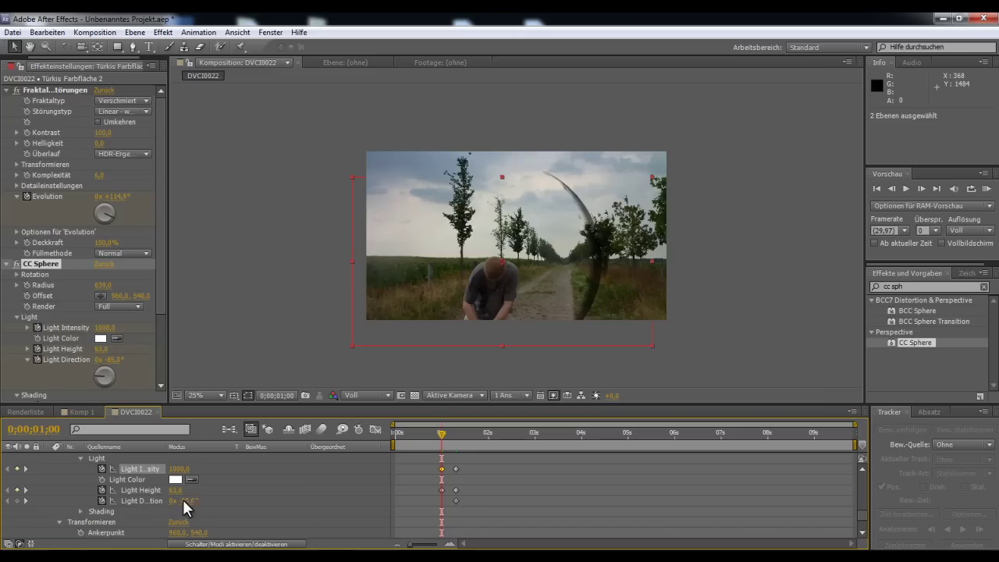
left_click_drag(182, 500, 191, 500)
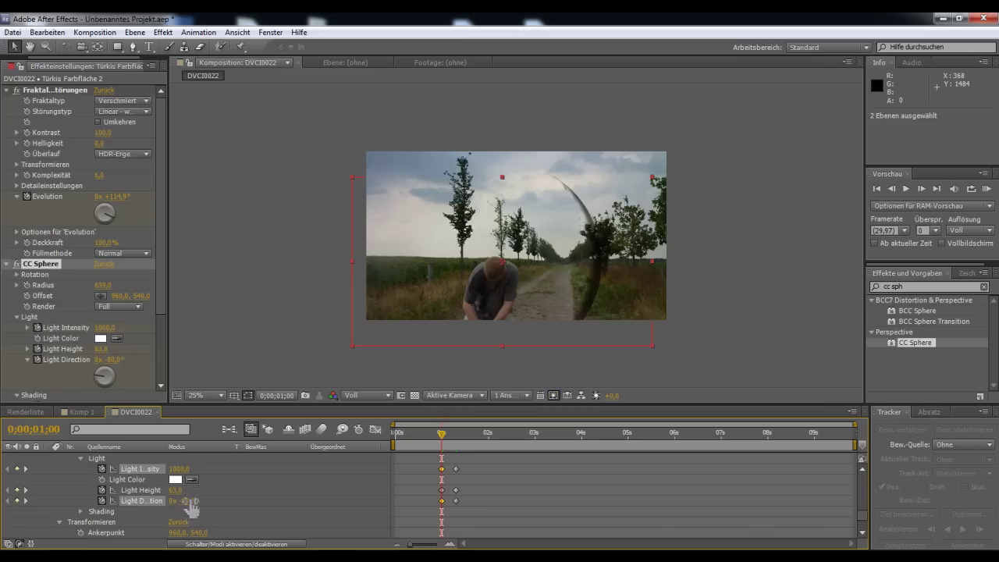
left_click(80, 511)
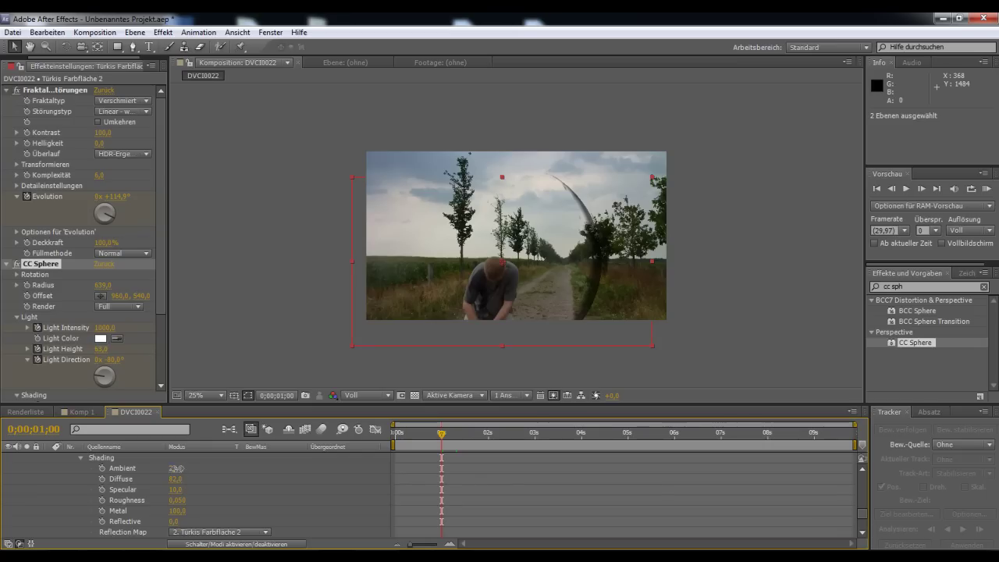
Raise the sphere's Ambient shading and preview the later frames of the animation.
left_click_drag(176, 469, 254, 475)
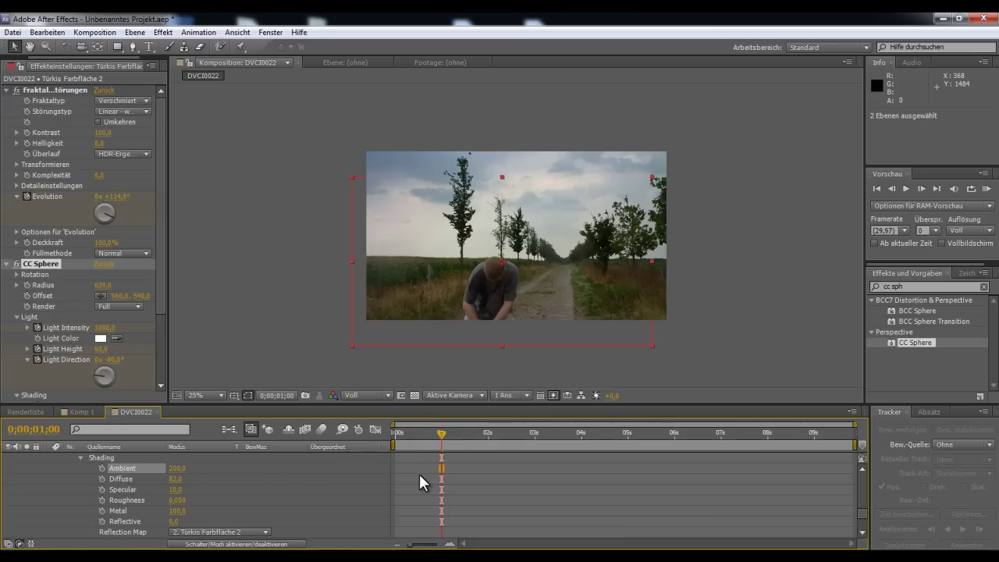
scroll(420, 474, "up", 5)
scroll(420, 474, "down", 3)
scroll(423, 472, "up", 1)
left_click(442, 431)
mouse_move(443, 433)
left_mouse_down()
mouse_move(469, 435)
mouse_move(486, 454)
mouse_move(454, 467)
left_mouse_up()
key("u")
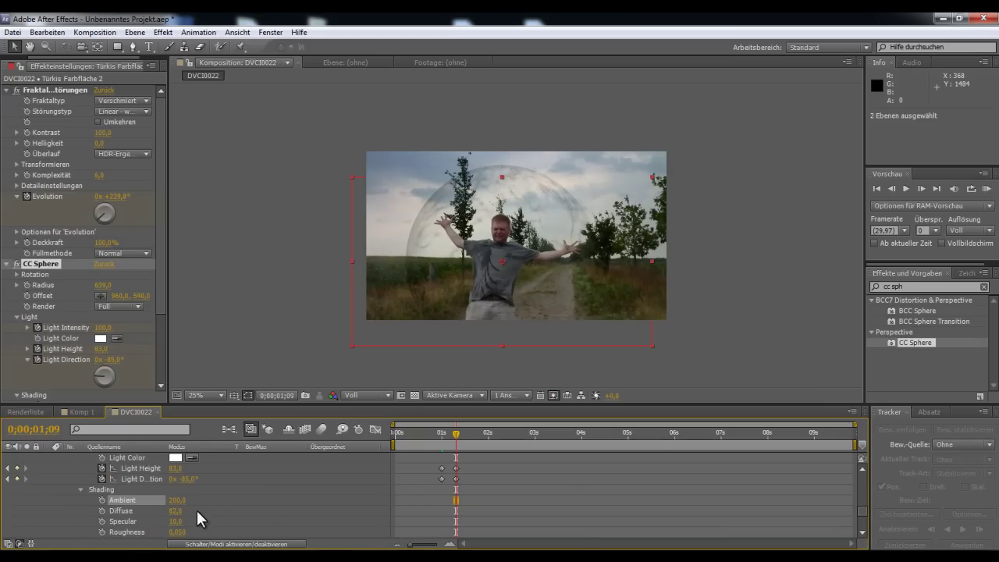
Keyframe Ambient at one second, lower it to 41 later, and preview the result.
left_click(102, 500)
left_click_drag(456, 500, 440, 500)
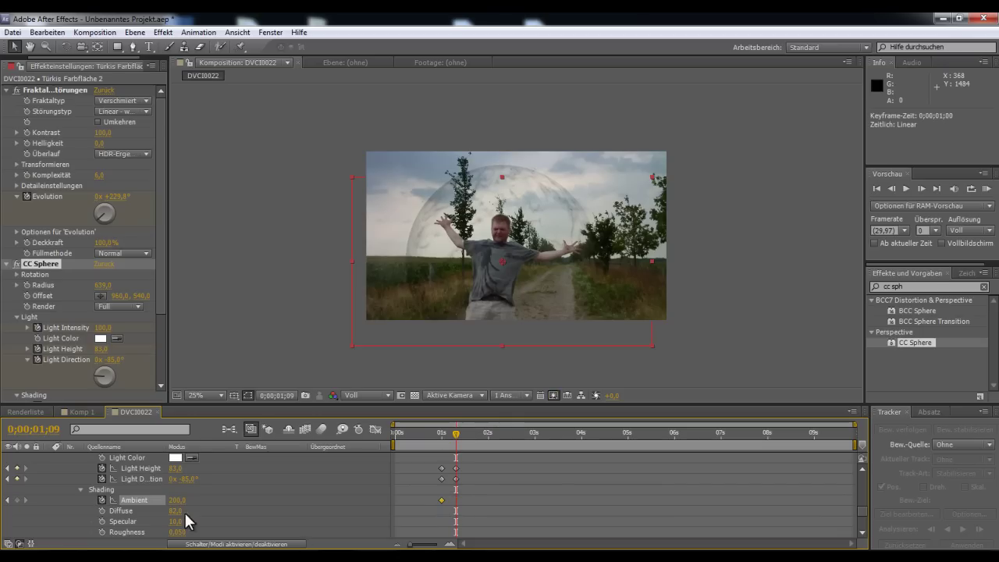
mouse_move(177, 499)
left_mouse_down()
mouse_move(52, 490)
mouse_move(353, 387)
left_mouse_up()
left_click_drag(453, 436, 460, 440)
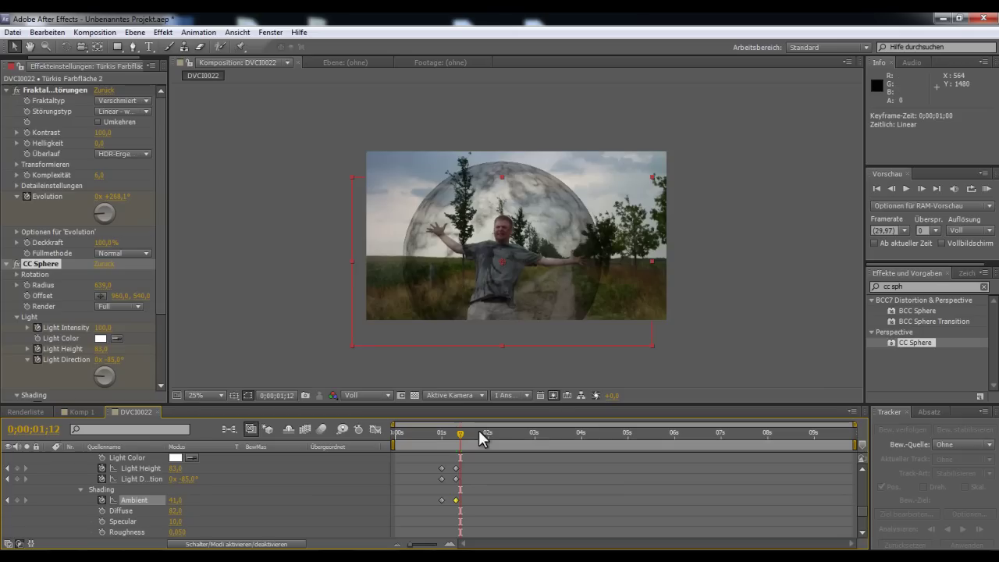
Collapse the open layer properties and add a new adjustment layer on top.
left_click(81, 490)
scroll(69, 474, "up", 10)
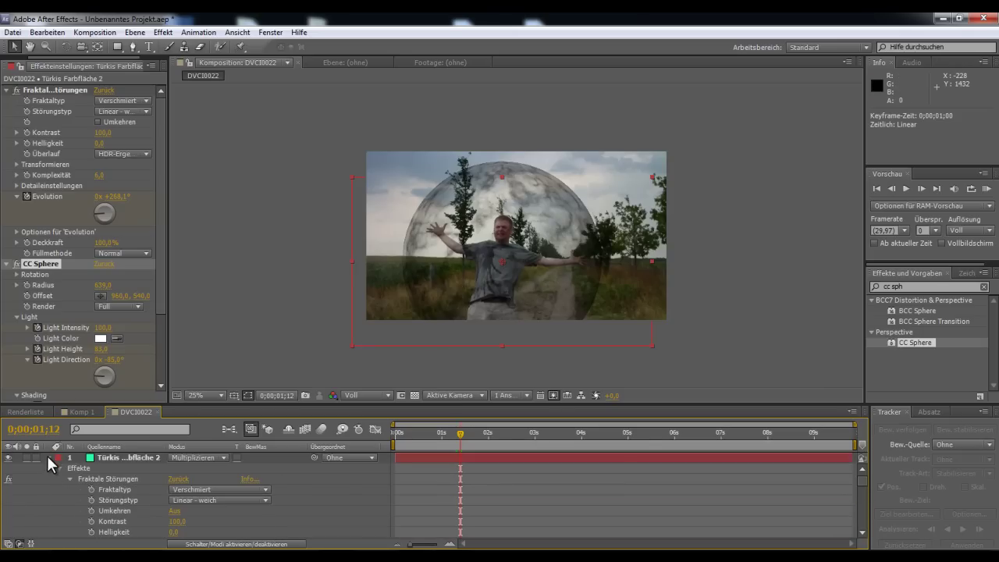
left_click(48, 457)
left_click(48, 468)
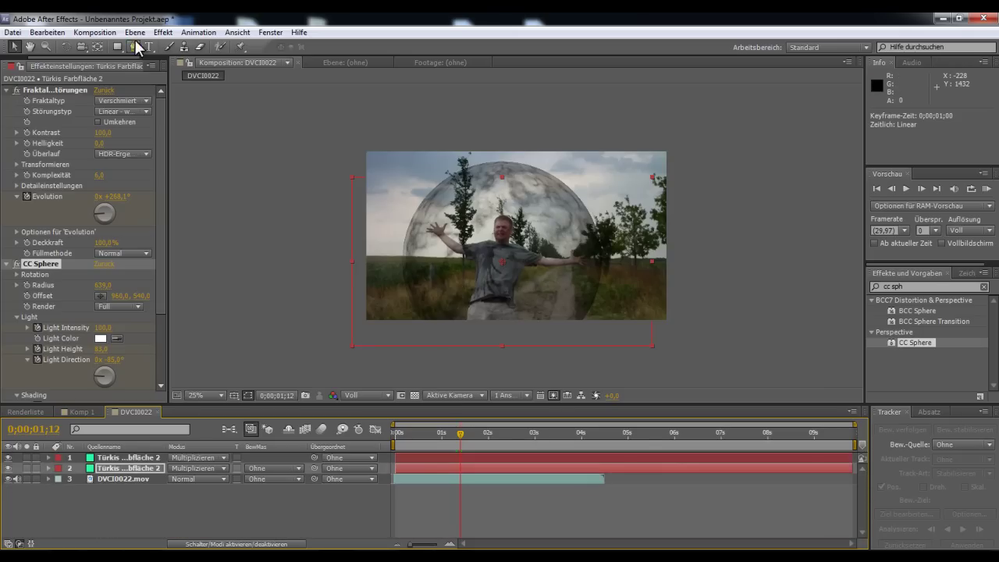
left_click(135, 32)
mouse_move(358, 47)
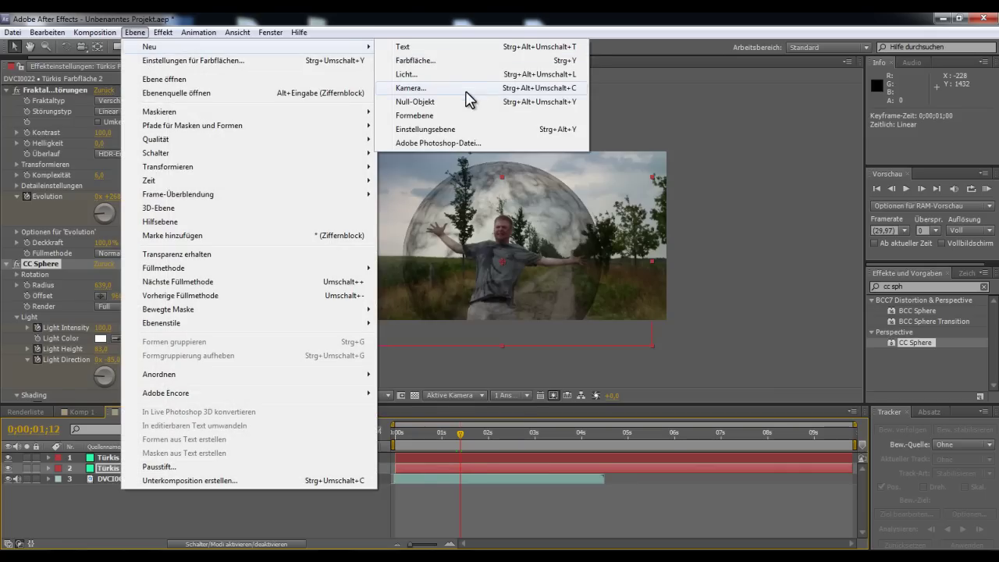
left_click(447, 130)
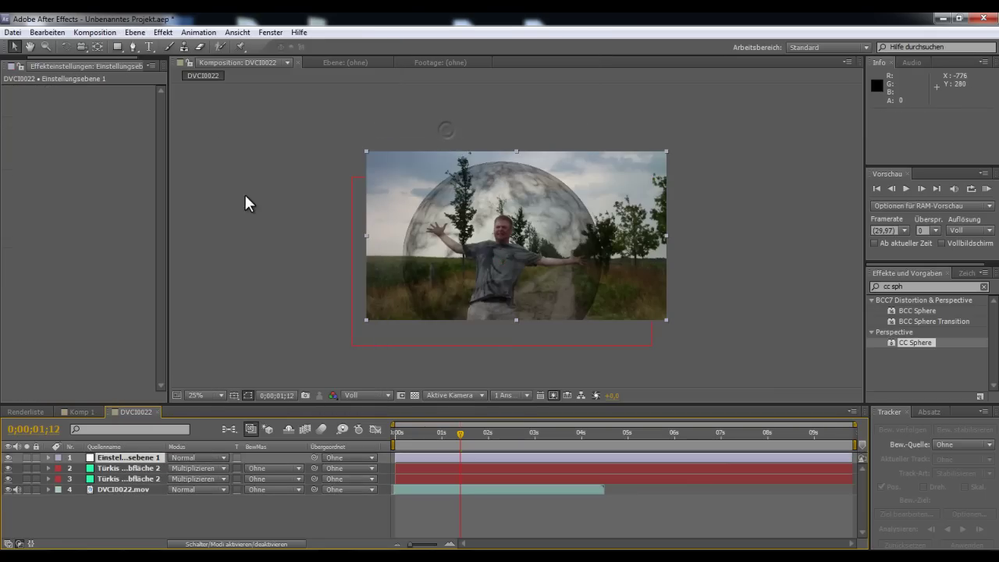
Apply Helligkeit und Kontrast to the adjustment layer with brightness -8 and contrast 7.
left_click(135, 32)
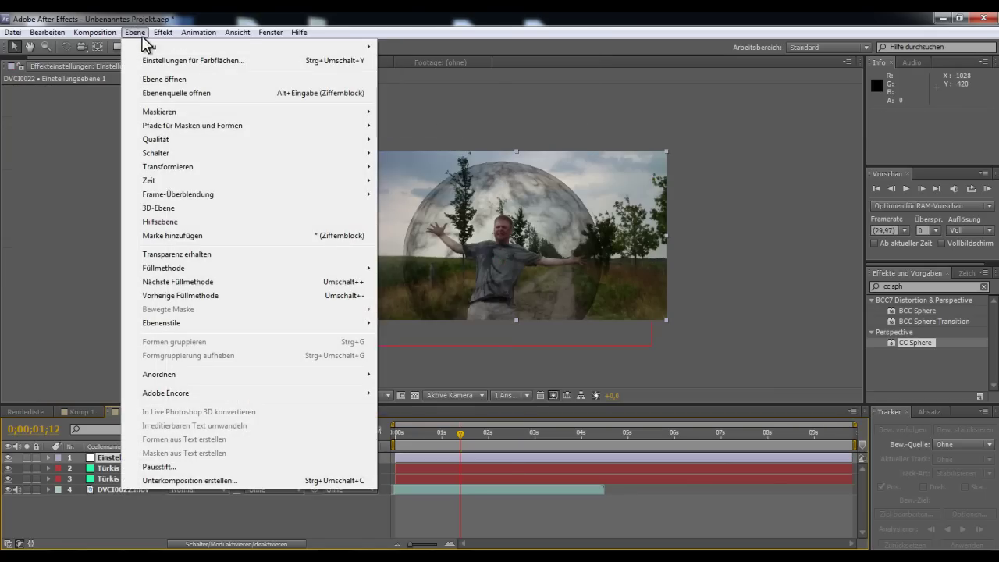
mouse_move(163, 32)
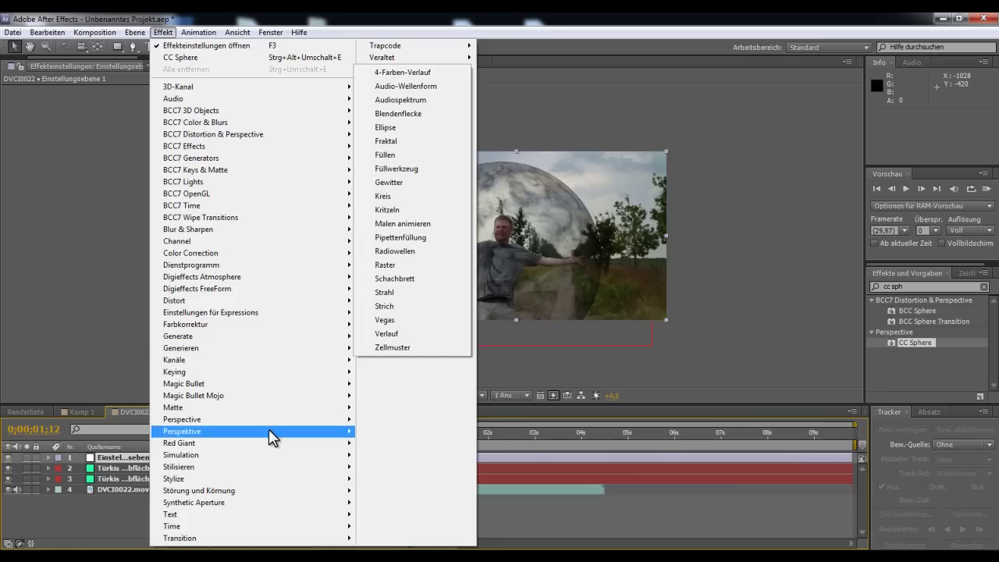
mouse_move(270, 326)
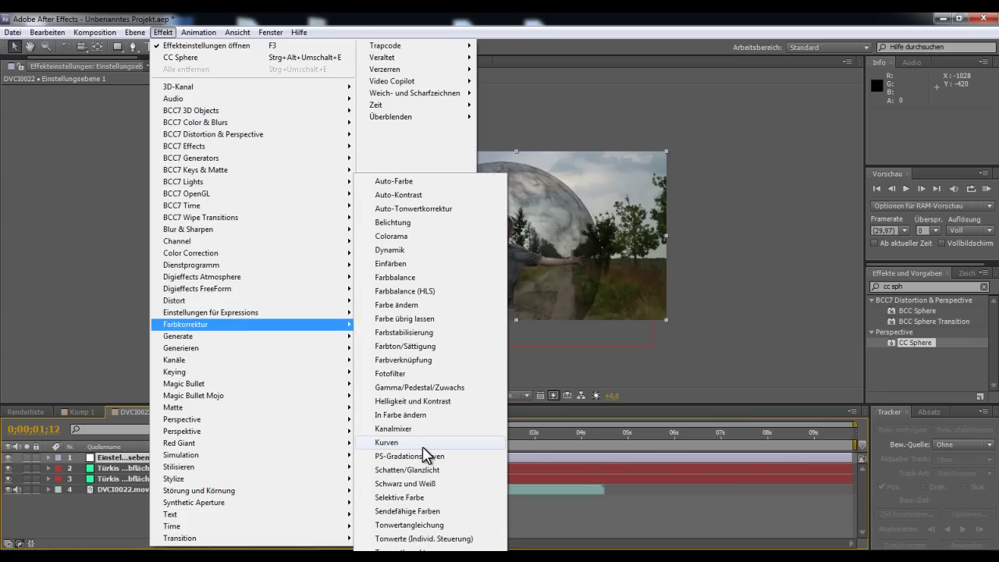
left_click(419, 401)
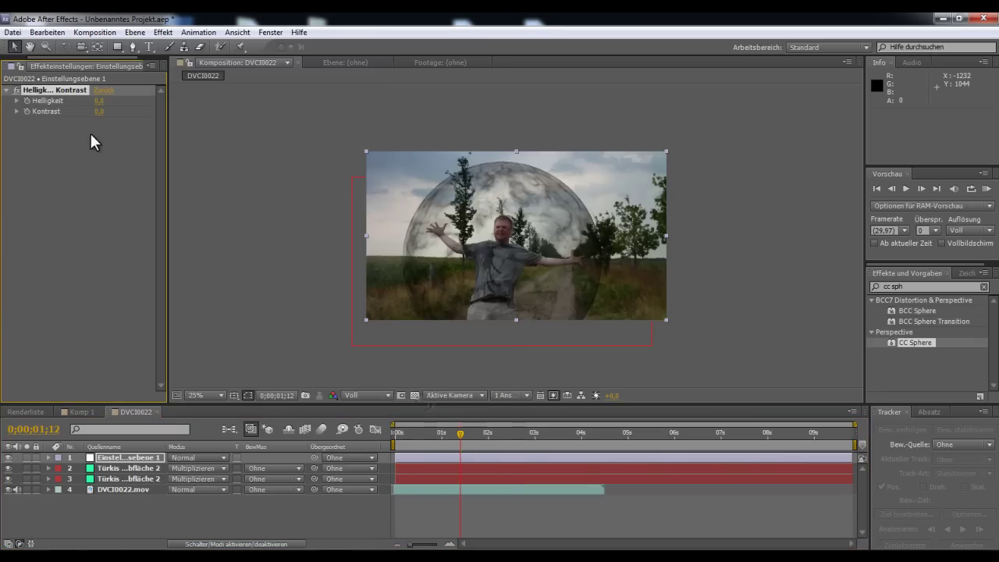
left_click(100, 91)
left_click(163, 32)
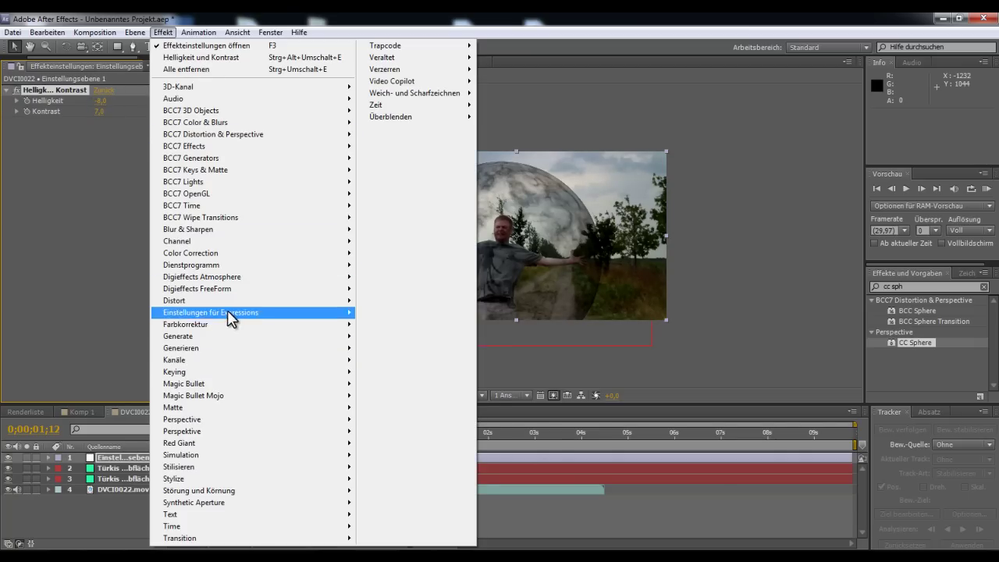
mouse_move(233, 325)
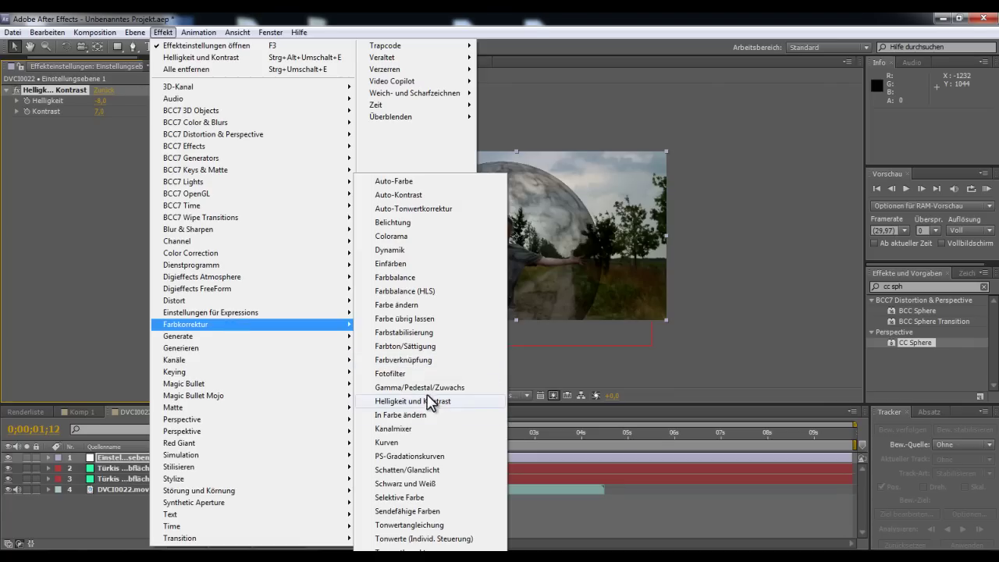
Add Farbton/Sättigung at Standardsättigung -40 and Gamma/Pedestal/Zuwachs with red gamma 0,7.
left_click(426, 349)
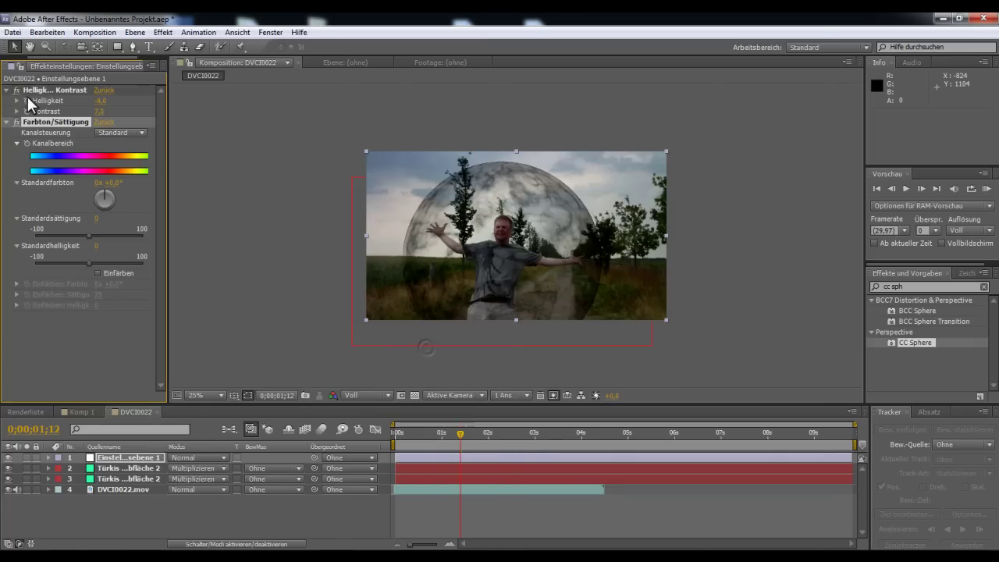
mouse_move(87, 234)
left_mouse_down()
mouse_move(59, 243)
mouse_move(71, 240)
left_mouse_up()
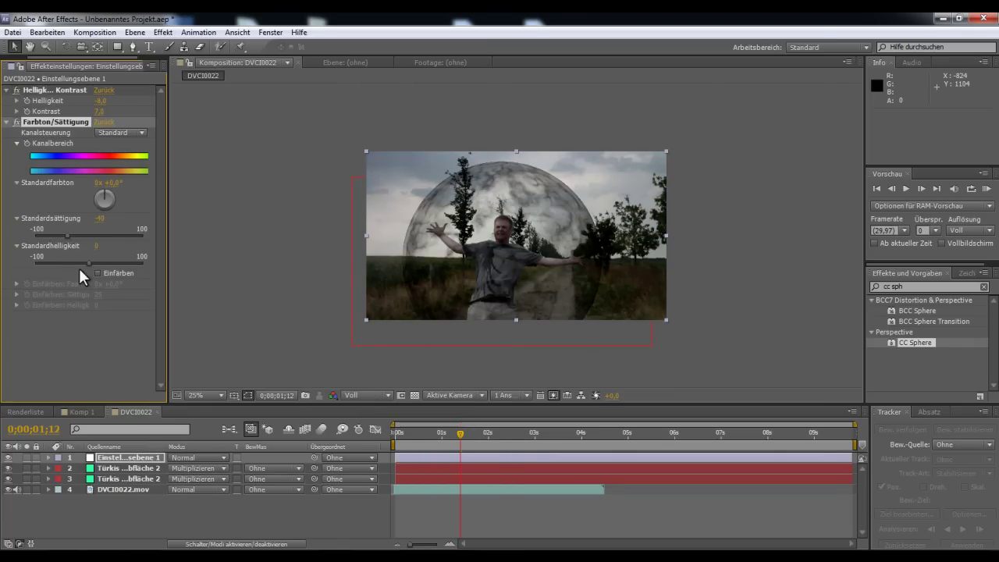
left_click(163, 33)
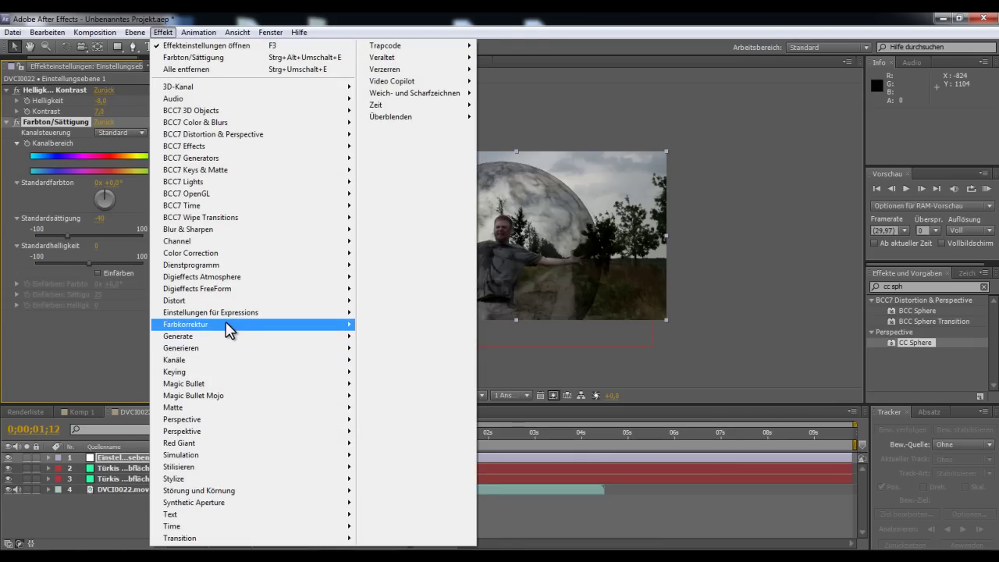
mouse_move(229, 326)
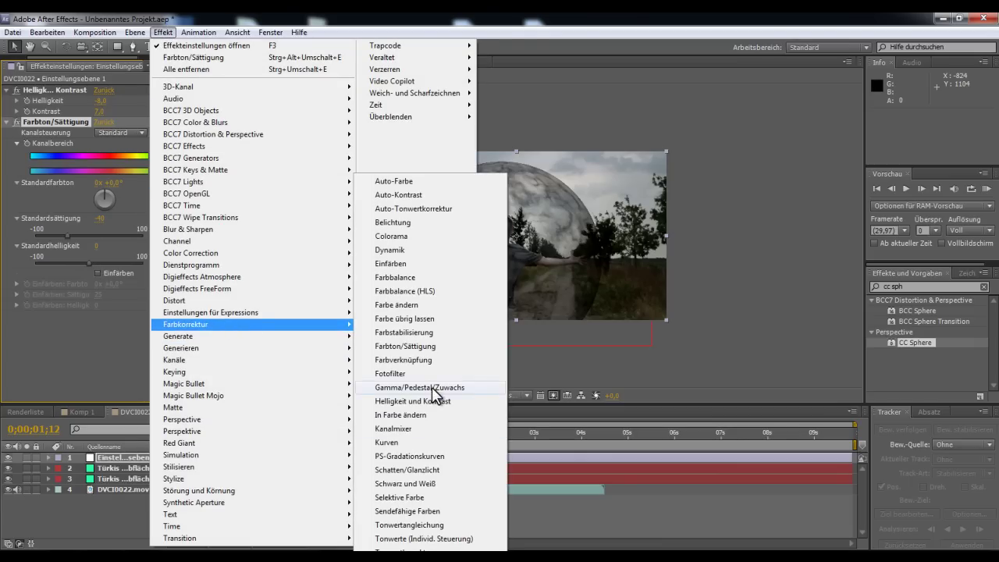
left_click(419, 387)
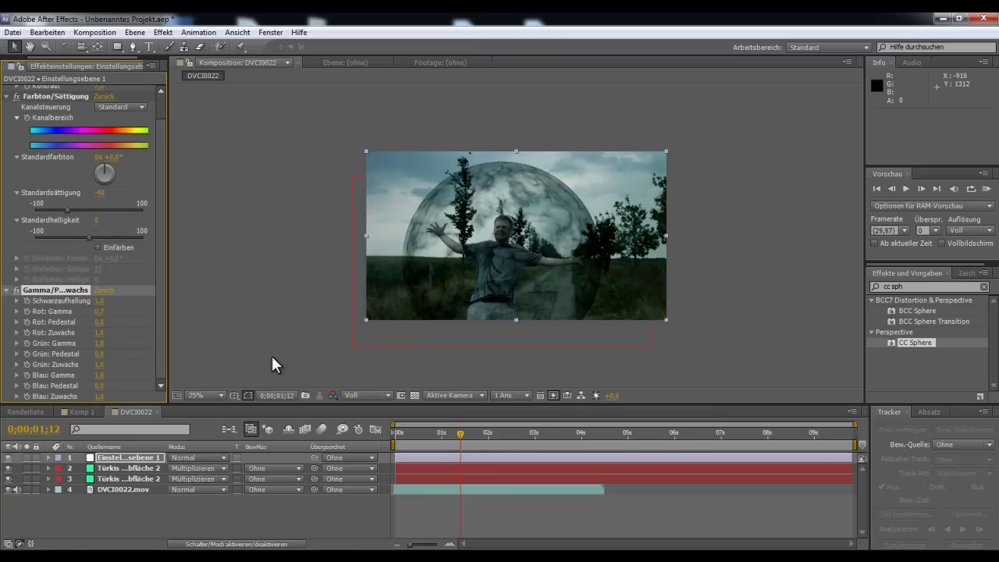
key(".")
mouse_move(458, 434)
left_mouse_down()
mouse_move(446, 435)
mouse_move(483, 440)
mouse_move(462, 459)
mouse_move(540, 474)
left_mouse_up()
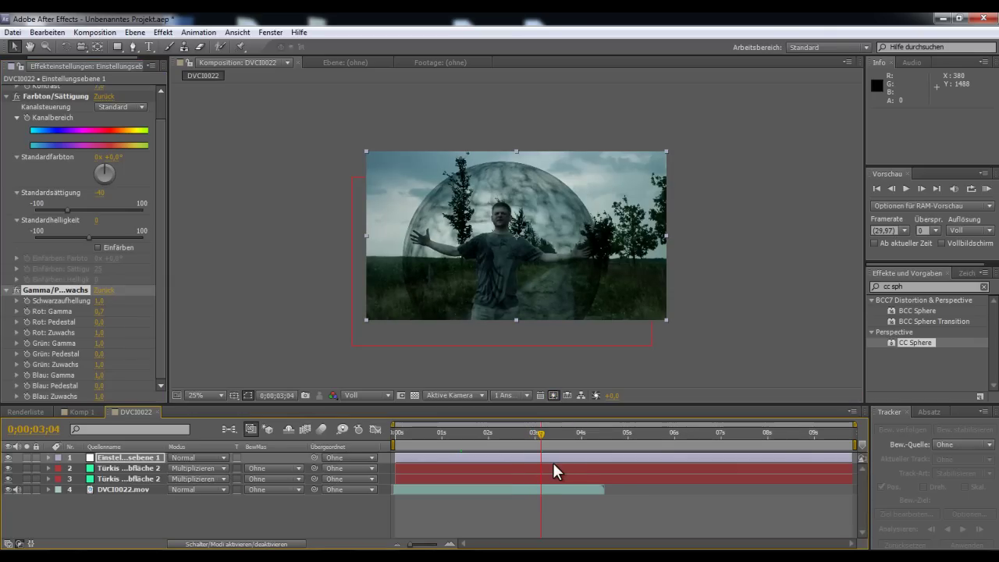
left_click(163, 32)
mouse_move(434, 94)
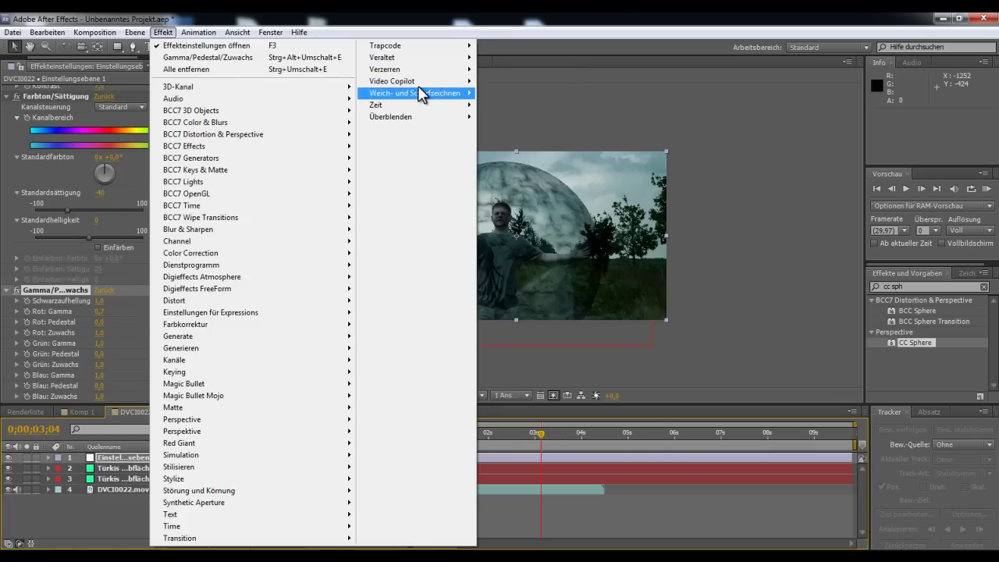
mouse_move(419, 70)
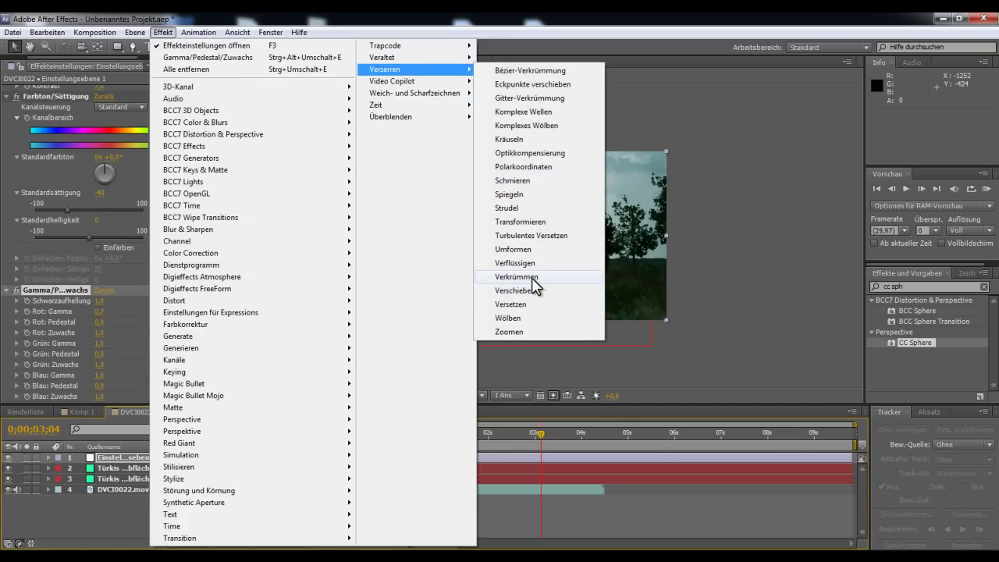
key("Escape")
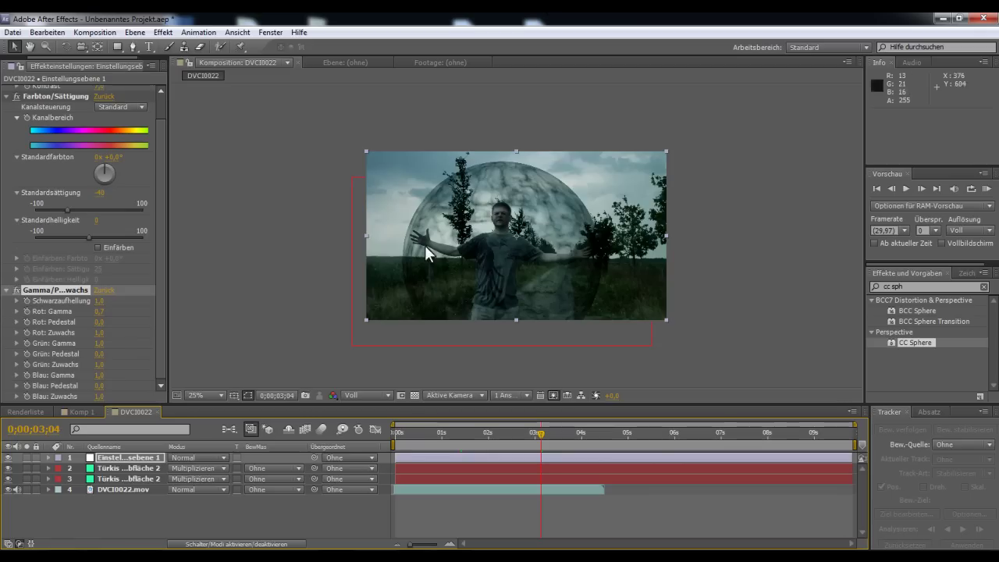